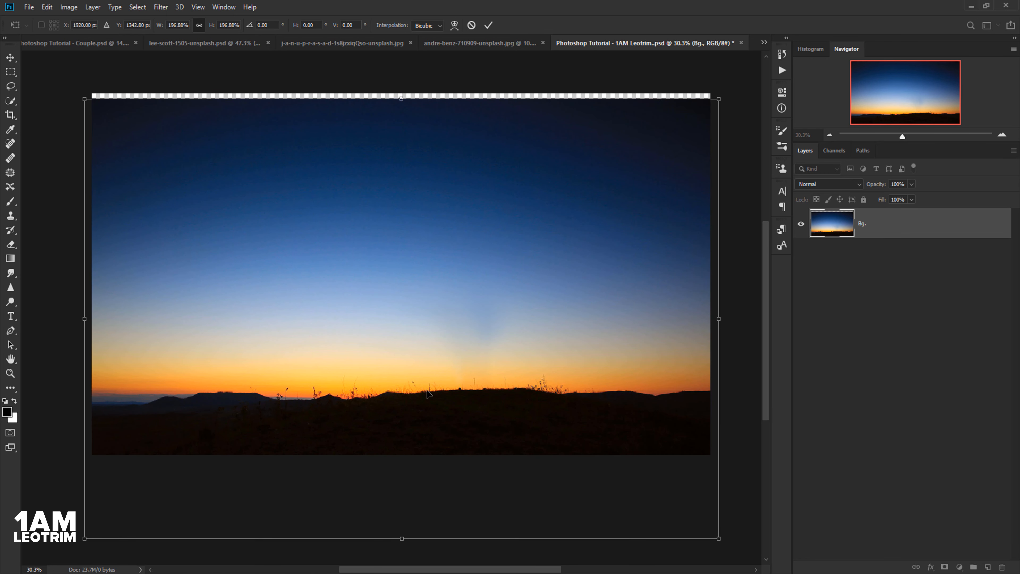
- Enlarge the Bg. layer to about 199% so it covers the canvas, move it slightly upward, and apply the transform
{"action": "left_click_drag", "start_coordinate": [405, 96], "coordinate": [405, 93]}
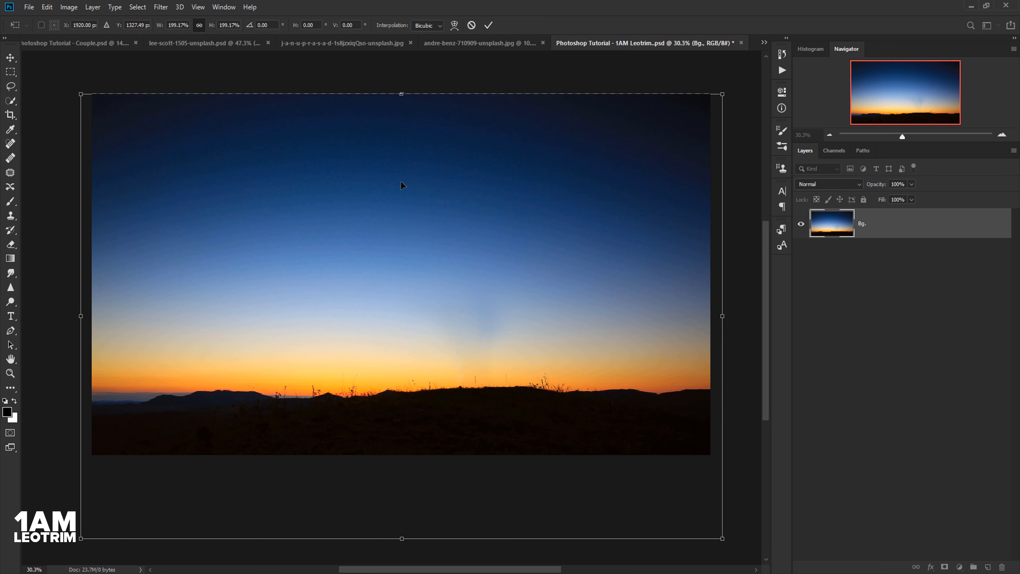
{"action": "left_click_drag", "start_coordinate": [385, 247], "coordinate": [386, 243]}
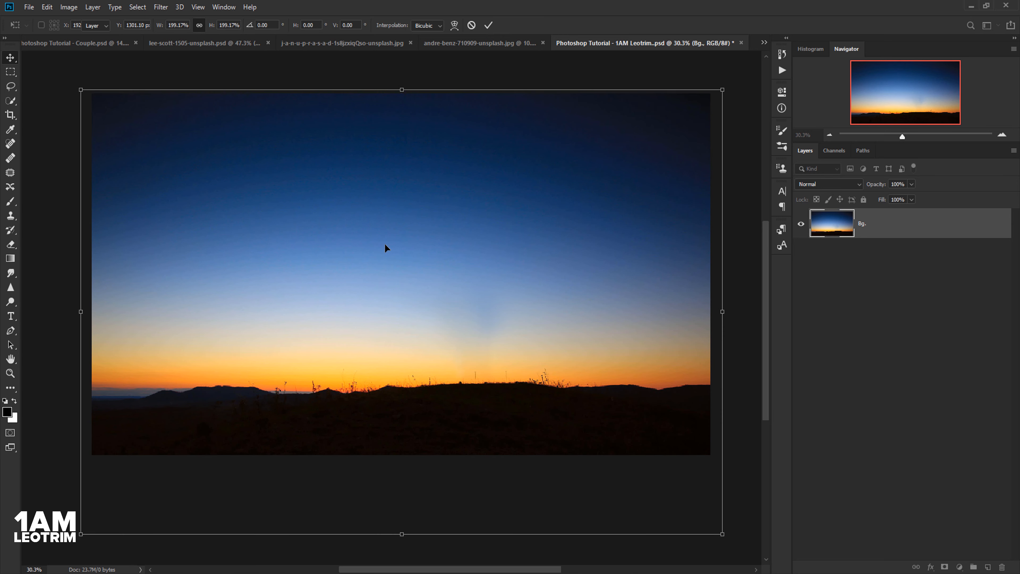
{"action": "key", "text": "Return"}
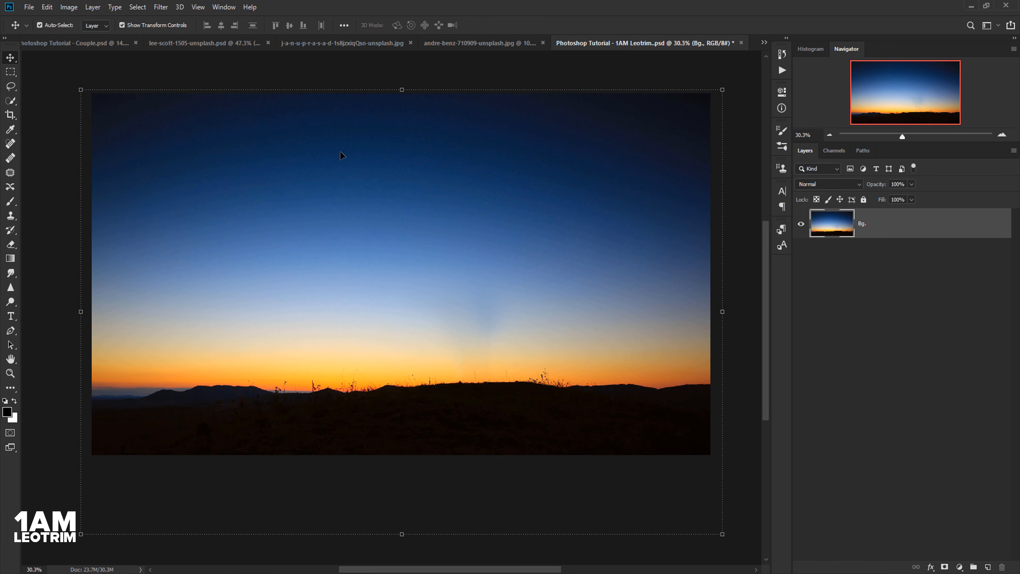
- Select the entire sunset cloud image in the j-a-n-u-p-r-a-s-a-d-1s8jzxiqQso-unsplash.jpg document with the Rectangular Marquee and copy it
{"action": "left_click", "coordinate": [292, 44]}
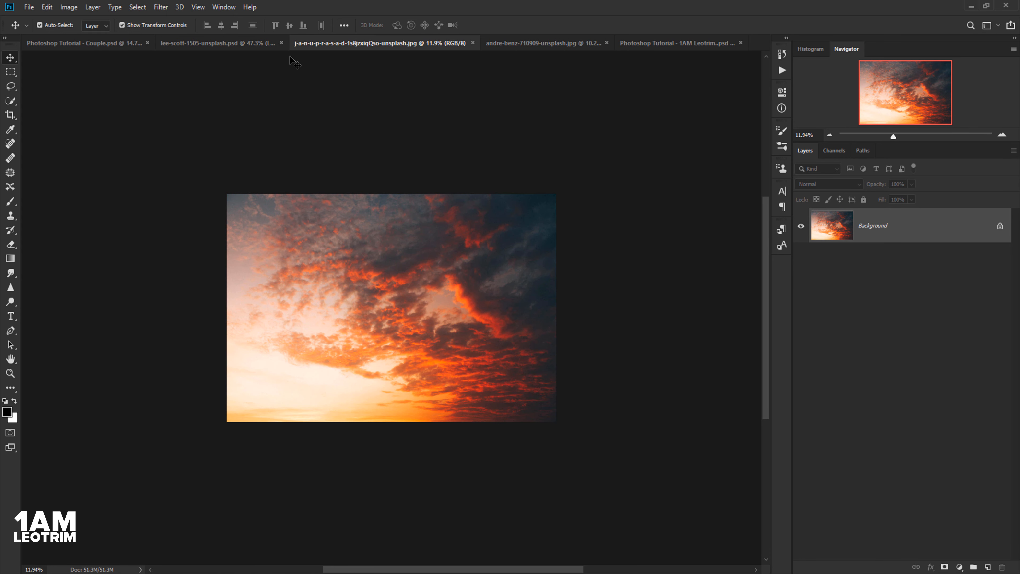
{"action": "scroll", "coordinate": [311, 267], "scroll_direction": "up", "scroll_amount": 1}
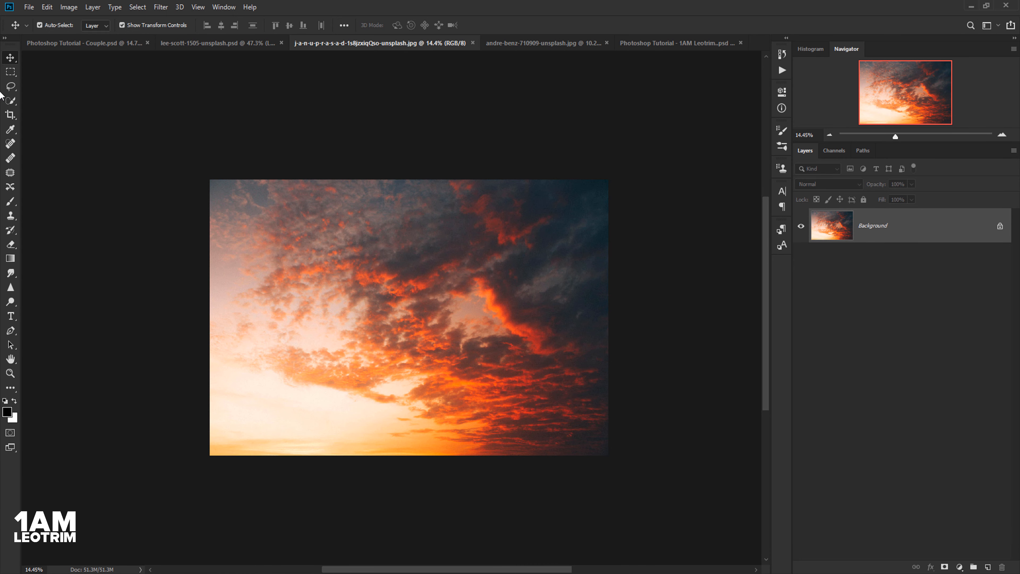
{"action": "left_click", "coordinate": [11, 71]}
{"action": "left_click_drag", "start_coordinate": [210, 180], "coordinate": [608, 454]}
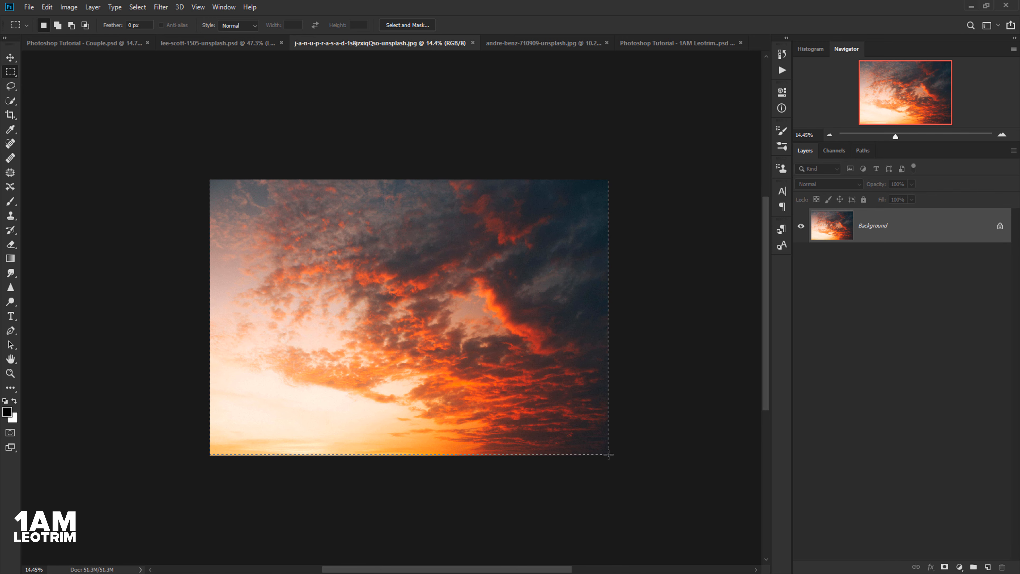
{"action": "left_click", "coordinate": [47, 7]}
{"action": "left_click", "coordinate": [62, 83]}
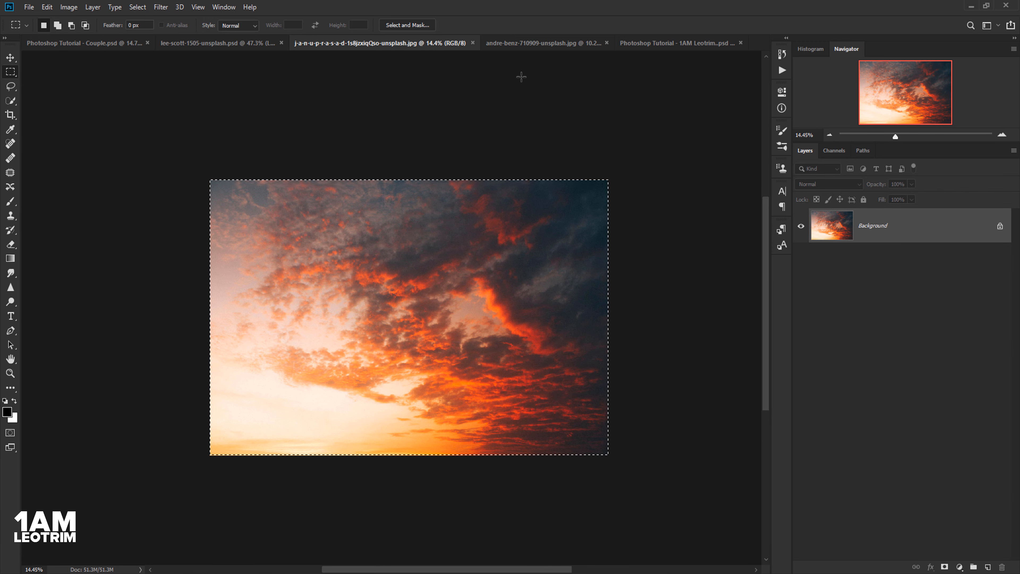
- Paste the copied clouds as a new layer into the Photoshop Tutorial - 1AM Leotrim..psd document
{"action": "left_click", "coordinate": [647, 44]}
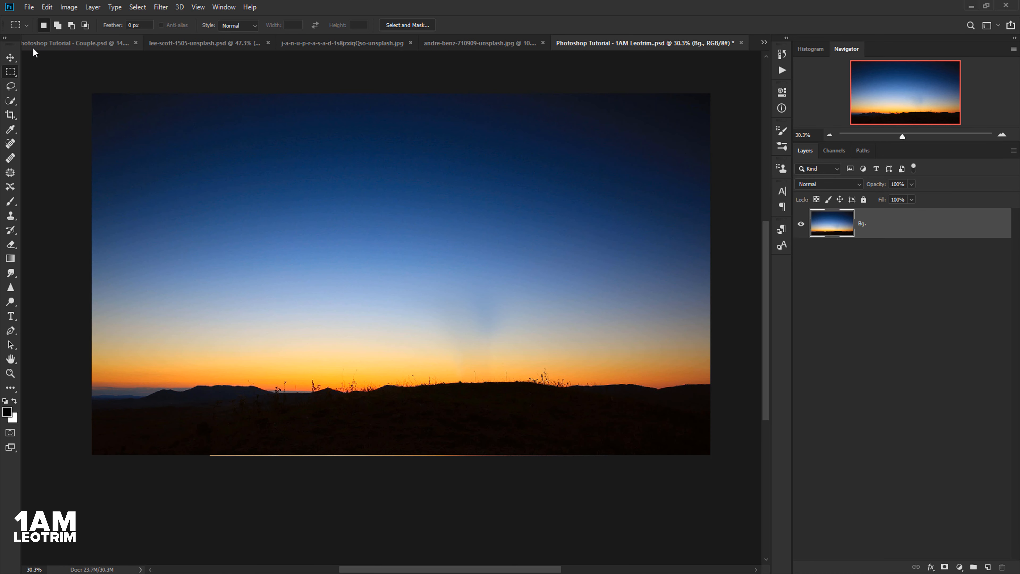
{"action": "left_click", "coordinate": [47, 7]}
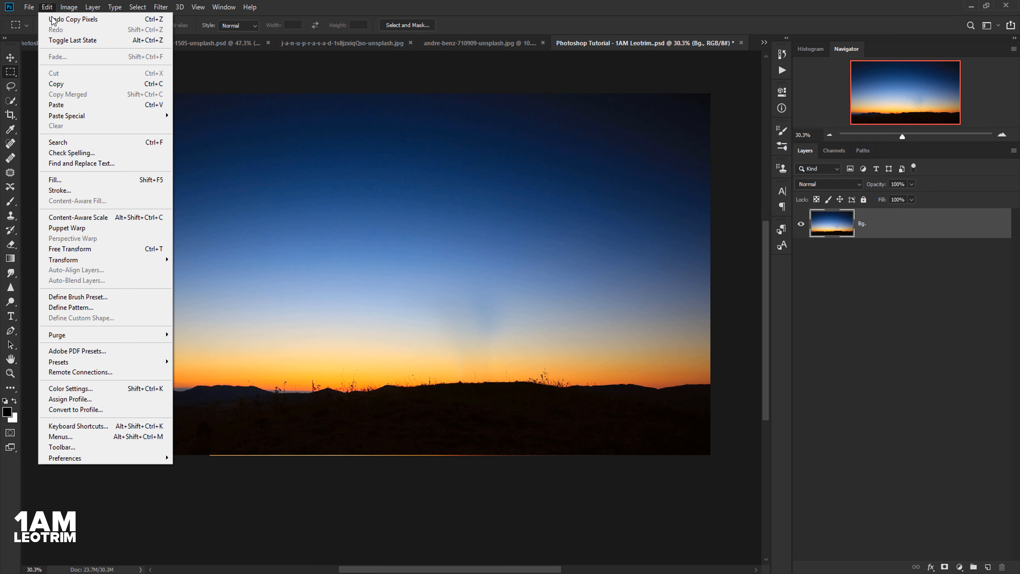
{"action": "left_click", "coordinate": [60, 105]}
- Scale the pasted cloud layer down proportionally to about 68% and move it toward the canvas's upper right
{"action": "left_click", "coordinate": [7, 58]}
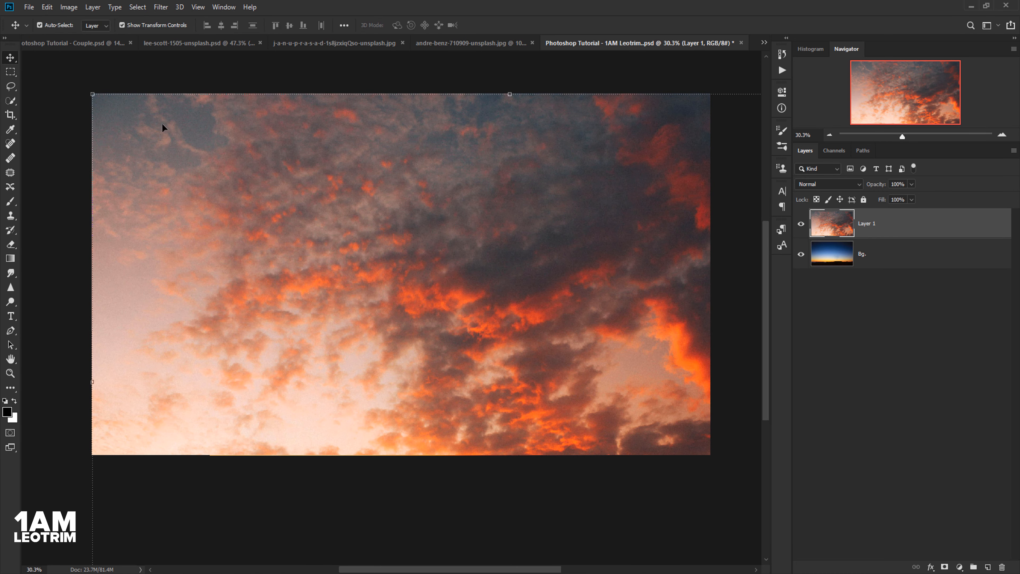
{"action": "scroll", "coordinate": [224, 161], "scroll_direction": "down", "scroll_amount": 3}
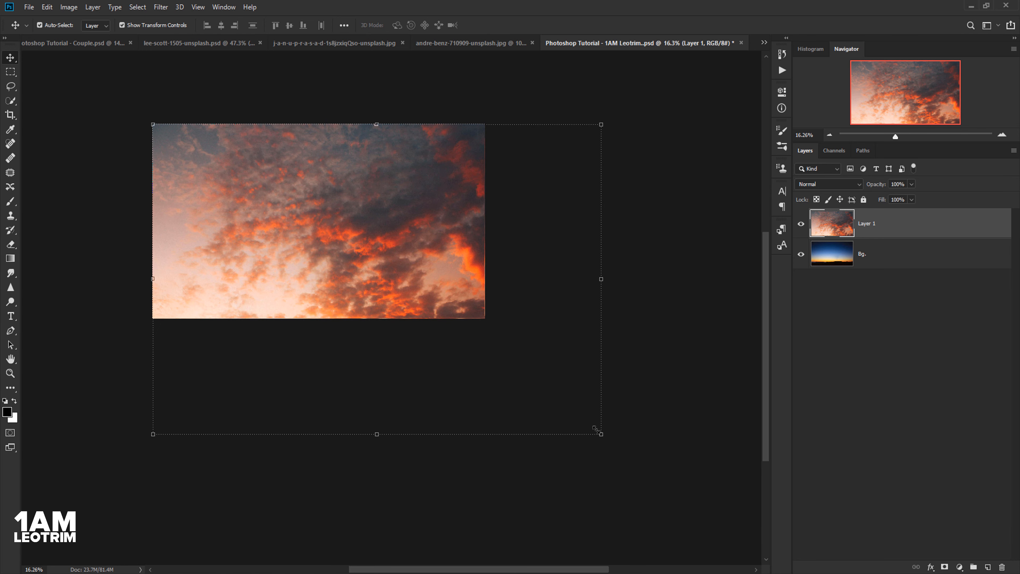
{"action": "left_click_drag", "start_coordinate": [596, 430], "coordinate": [458, 334]}
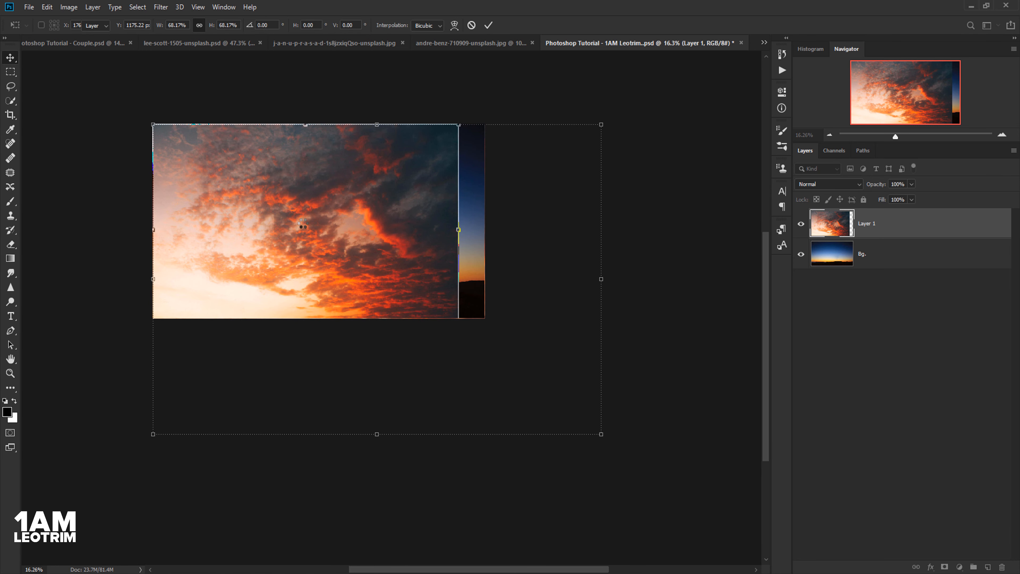
{"action": "left_click_drag", "start_coordinate": [302, 234], "coordinate": [333, 204]}
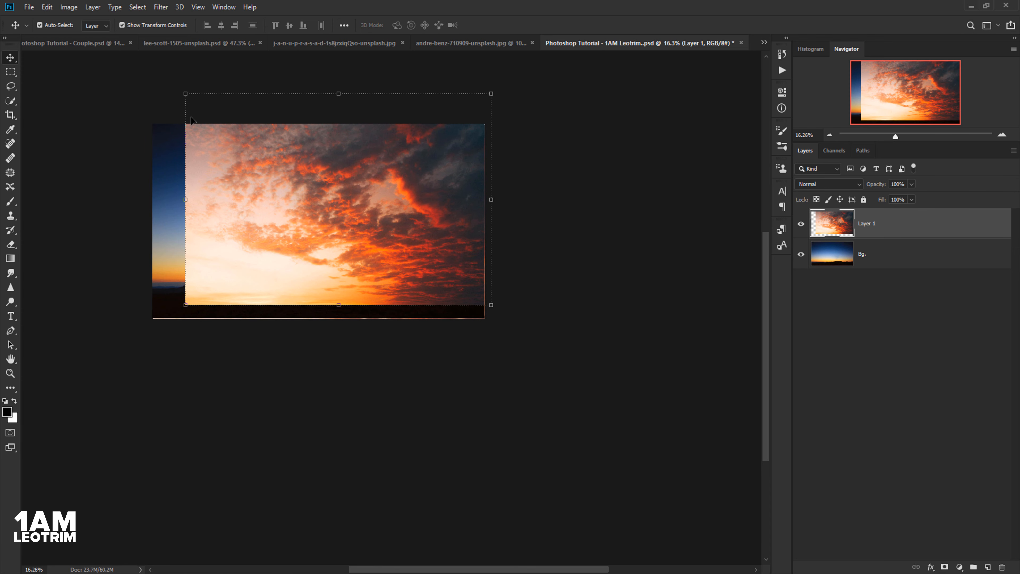
- Scale the cloud layer to about 81% and align it with the canvas's right edge, its lower edge just below the horizon
{"action": "scroll", "coordinate": [199, 112], "scroll_direction": "up", "scroll_amount": 3}
{"action": "left_click_drag", "start_coordinate": [369, 88], "coordinate": [382, 126]}
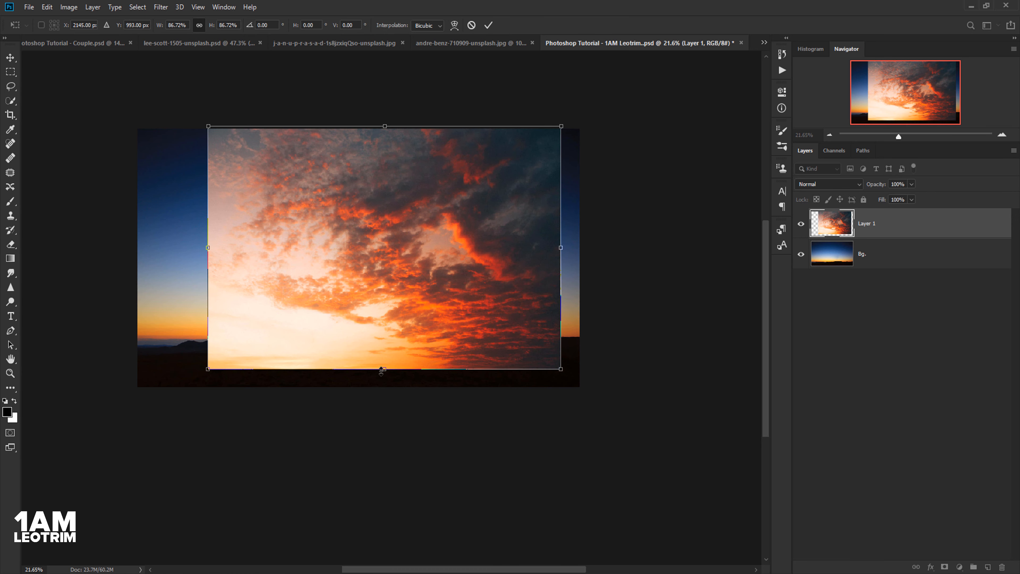
{"action": "left_click_drag", "start_coordinate": [381, 369], "coordinate": [380, 349]}
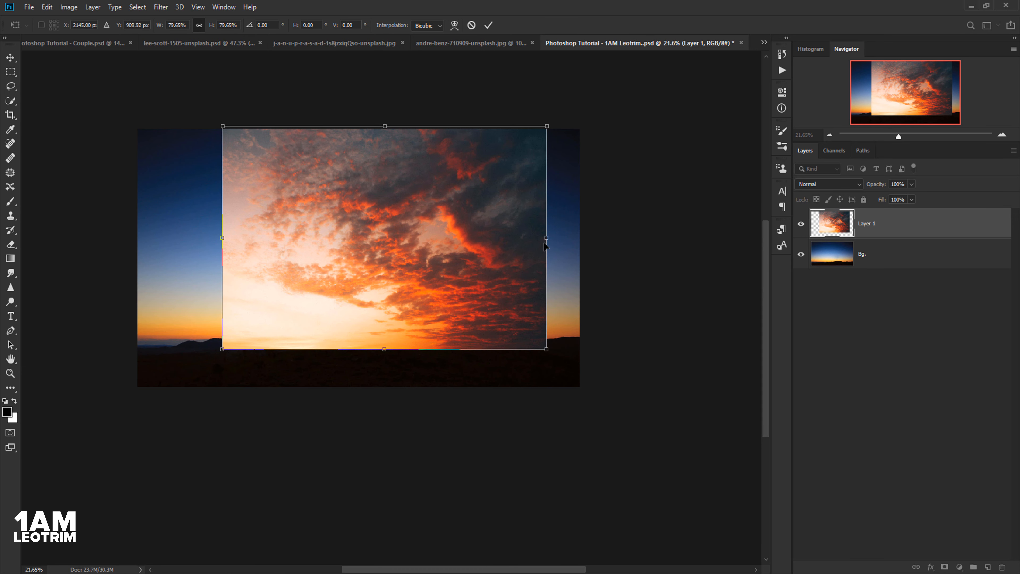
{"action": "left_click_drag", "start_coordinate": [544, 246], "coordinate": [554, 240]}
{"action": "left_click_drag", "start_coordinate": [454, 264], "coordinate": [473, 256]}
{"action": "scroll", "coordinate": [472, 304], "scroll_direction": "up", "scroll_amount": 2}
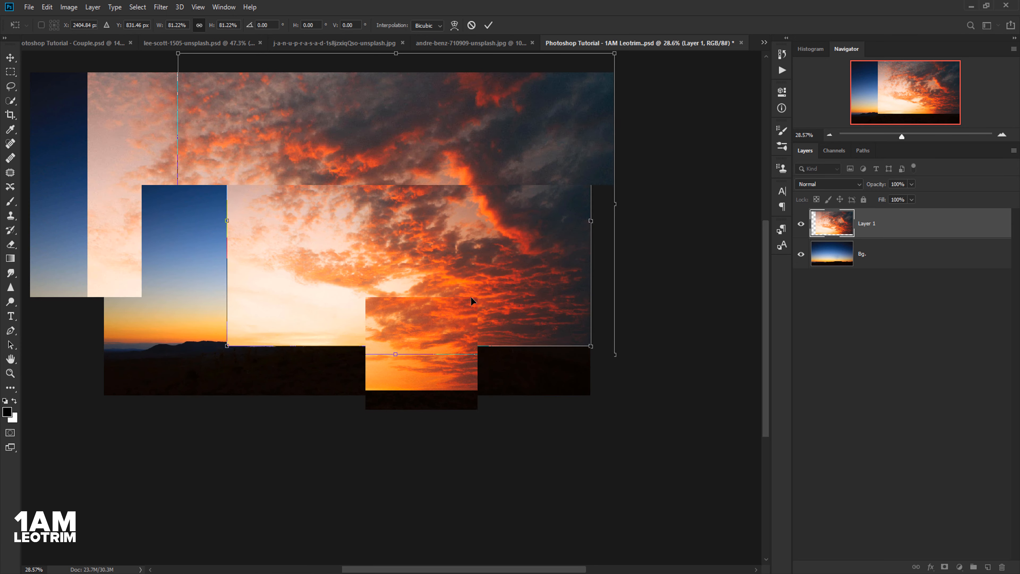
{"action": "left_click_drag", "start_coordinate": [470, 296], "coordinate": [454, 314]}
{"action": "scroll", "coordinate": [453, 309], "scroll_direction": "down", "scroll_amount": 2}
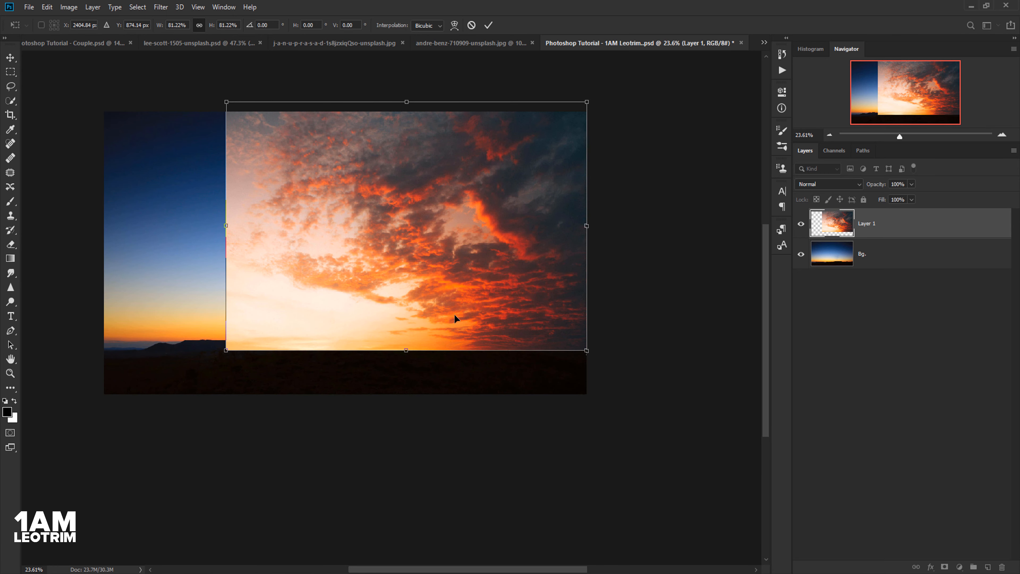
{"action": "key", "text": "Return"}
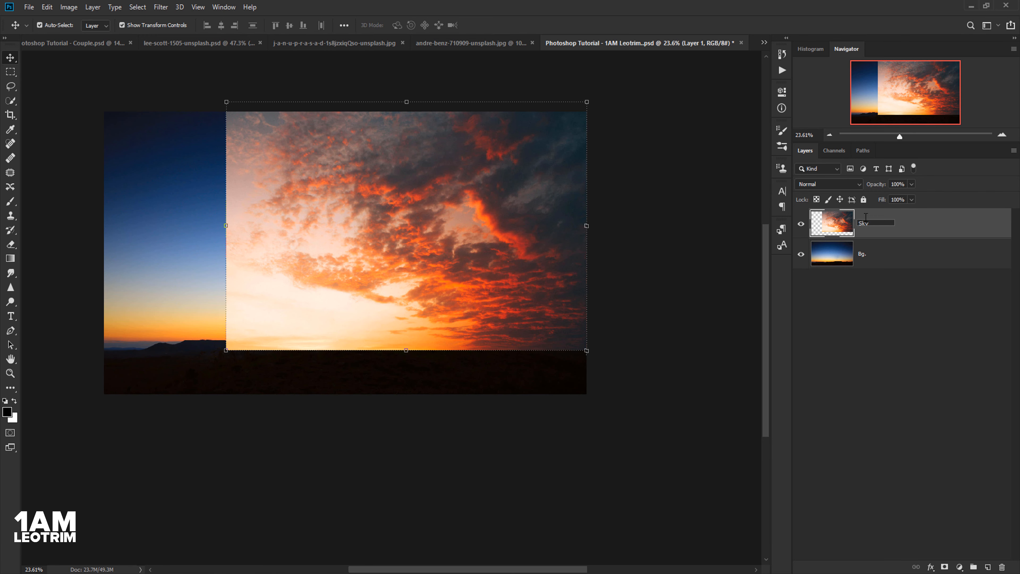
- Rename the cloud layer to Sky and add a layer mask to it
{"action": "key", "text": "Return"}
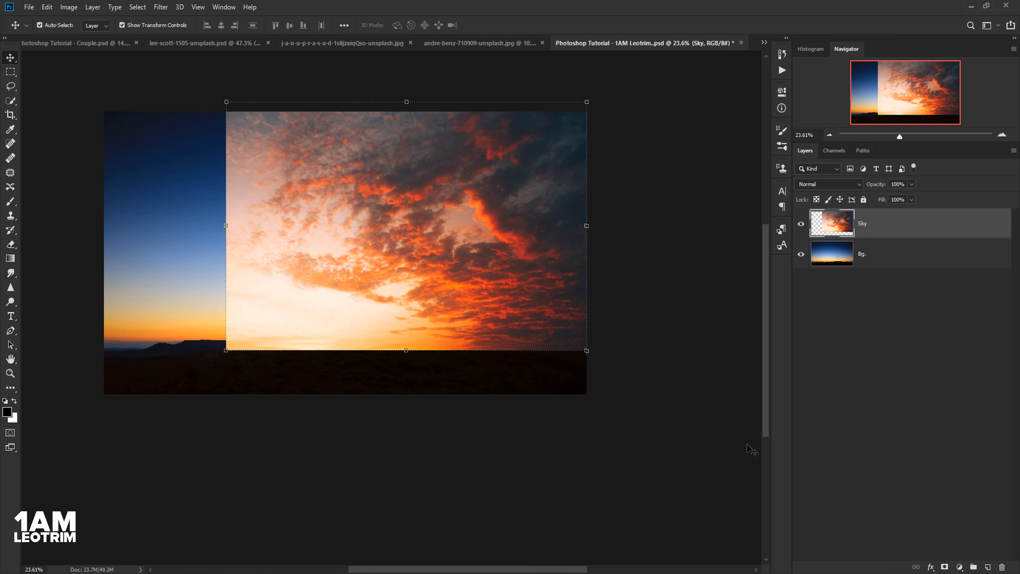
{"action": "left_click", "coordinate": [945, 566]}
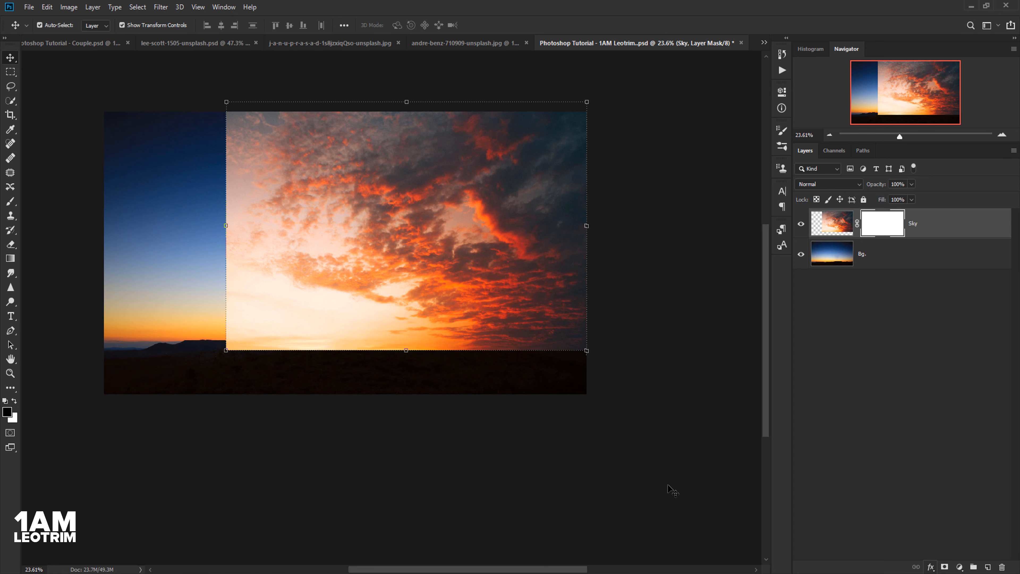
- Paint black on the Sky mask along the horizon with a soft 448 px brush at 15% opacity to reveal the hills
{"action": "left_click", "coordinate": [11, 201]}
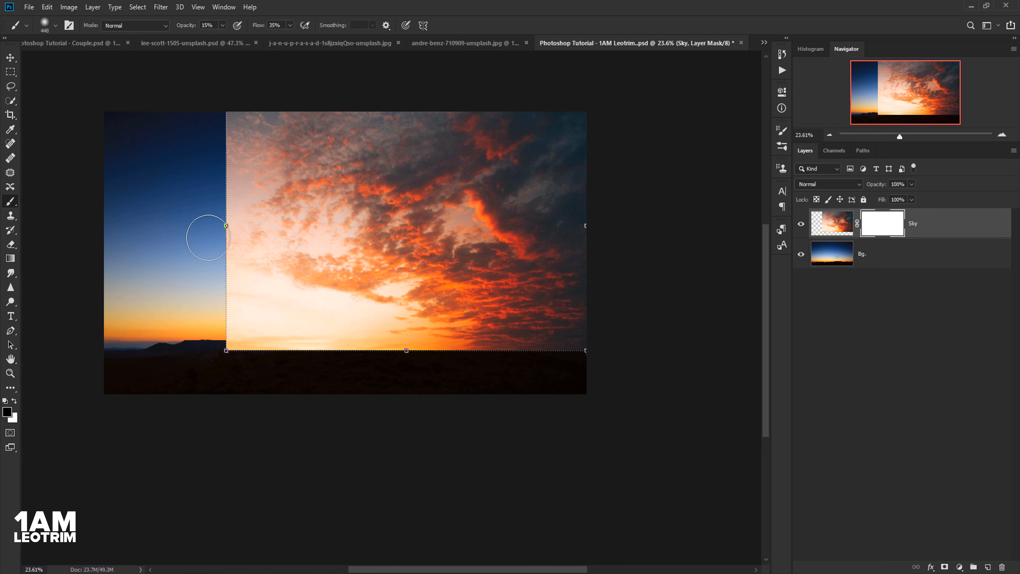
{"action": "scroll", "coordinate": [303, 242], "scroll_direction": "up", "scroll_amount": 1}
{"action": "scroll", "coordinate": [632, 384], "scroll_direction": "up", "scroll_amount": 4}
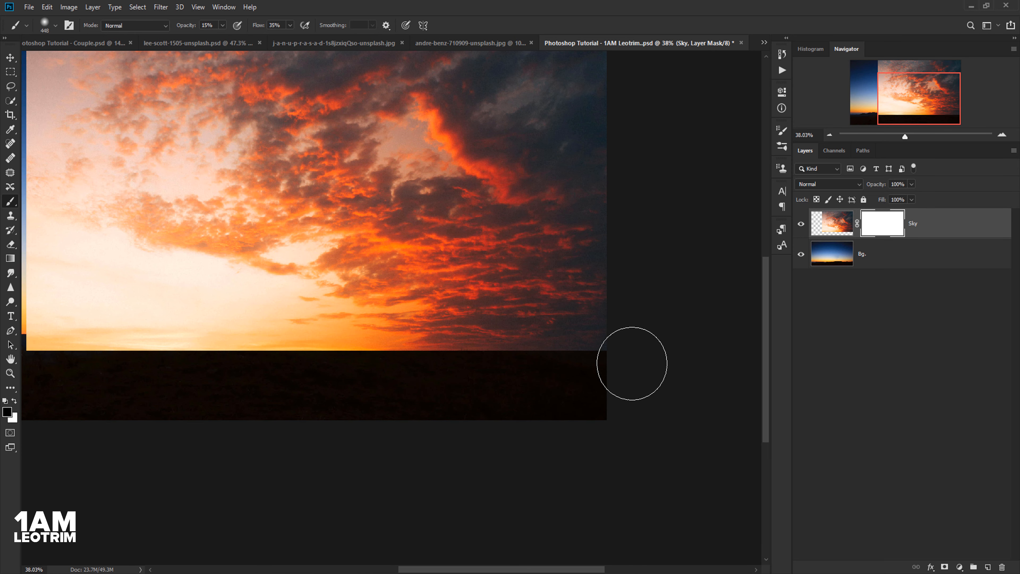
{"action": "mouse_move", "coordinate": [595, 360]}
{"action": "left_mouse_down"}
{"action": "mouse_move", "coordinate": [541, 363]}
{"action": "mouse_move", "coordinate": [638, 367]}
{"action": "mouse_move", "coordinate": [521, 360]}
{"action": "mouse_move", "coordinate": [623, 363]}
{"action": "mouse_move", "coordinate": [588, 364]}
{"action": "mouse_move", "coordinate": [616, 375]}
{"action": "mouse_move", "coordinate": [530, 376]}
{"action": "mouse_move", "coordinate": [606, 380]}
{"action": "mouse_move", "coordinate": [301, 356]}
{"action": "mouse_move", "coordinate": [464, 358]}
{"action": "mouse_move", "coordinate": [352, 344]}
{"action": "mouse_move", "coordinate": [458, 350]}
{"action": "mouse_move", "coordinate": [212, 352]}
{"action": "left_mouse_up"}
{"action": "scroll", "coordinate": [512, 350], "scroll_direction": "down", "scroll_amount": 3}
{"action": "scroll", "coordinate": [330, 335], "scroll_direction": "up", "scroll_amount": 2}
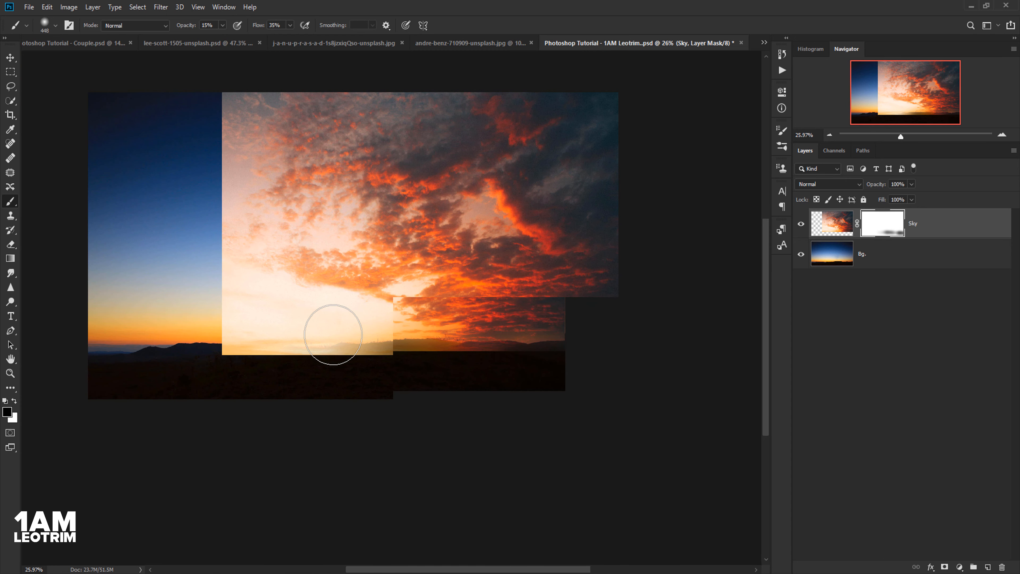
{"action": "mouse_move", "coordinate": [417, 362]}
{"action": "left_mouse_down"}
{"action": "mouse_move", "coordinate": [197, 363]}
{"action": "mouse_move", "coordinate": [233, 367]}
{"action": "mouse_move", "coordinate": [314, 365]}
{"action": "mouse_move", "coordinate": [180, 351]}
{"action": "mouse_move", "coordinate": [311, 370]}
{"action": "mouse_move", "coordinate": [208, 358]}
{"action": "mouse_move", "coordinate": [301, 371]}
{"action": "mouse_move", "coordinate": [198, 358]}
{"action": "mouse_move", "coordinate": [284, 368]}
{"action": "mouse_move", "coordinate": [205, 352]}
{"action": "mouse_move", "coordinate": [414, 360]}
{"action": "mouse_move", "coordinate": [224, 344]}
{"action": "mouse_move", "coordinate": [354, 362]}
{"action": "mouse_move", "coordinate": [198, 352]}
{"action": "mouse_move", "coordinate": [547, 349]}
{"action": "mouse_move", "coordinate": [486, 345]}
{"action": "mouse_move", "coordinate": [612, 355]}
{"action": "mouse_move", "coordinate": [486, 359]}
{"action": "mouse_move", "coordinate": [422, 348]}
{"action": "mouse_move", "coordinate": [465, 352]}
{"action": "mouse_move", "coordinate": [367, 353]}
{"action": "mouse_move", "coordinate": [468, 357]}
{"action": "mouse_move", "coordinate": [317, 360]}
{"action": "mouse_move", "coordinate": [552, 374]}
{"action": "left_mouse_up"}
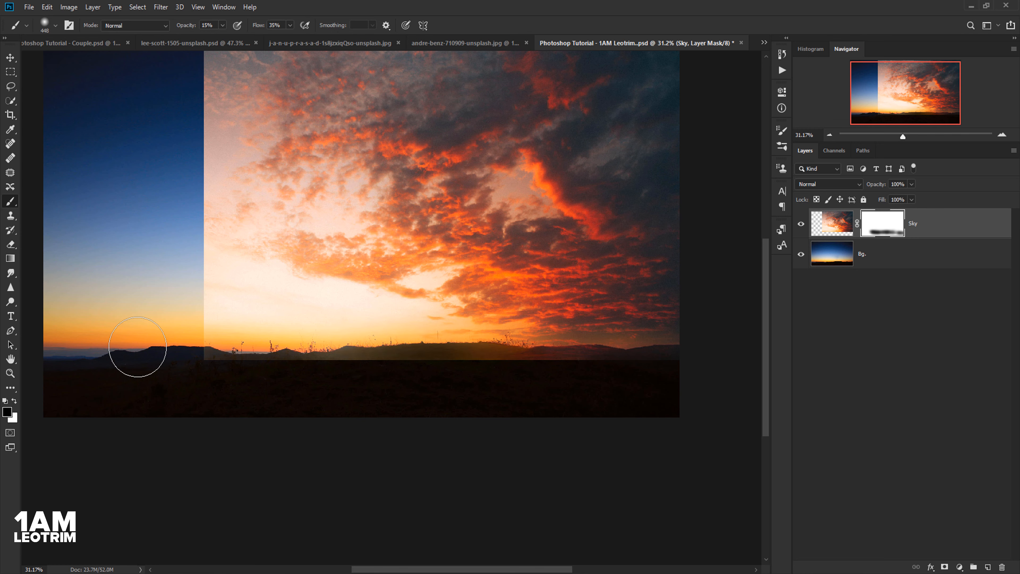
- Mask the sky off the central hill using a smaller 102 px brush at 49% opacity
{"action": "left_click", "coordinate": [55, 25]}
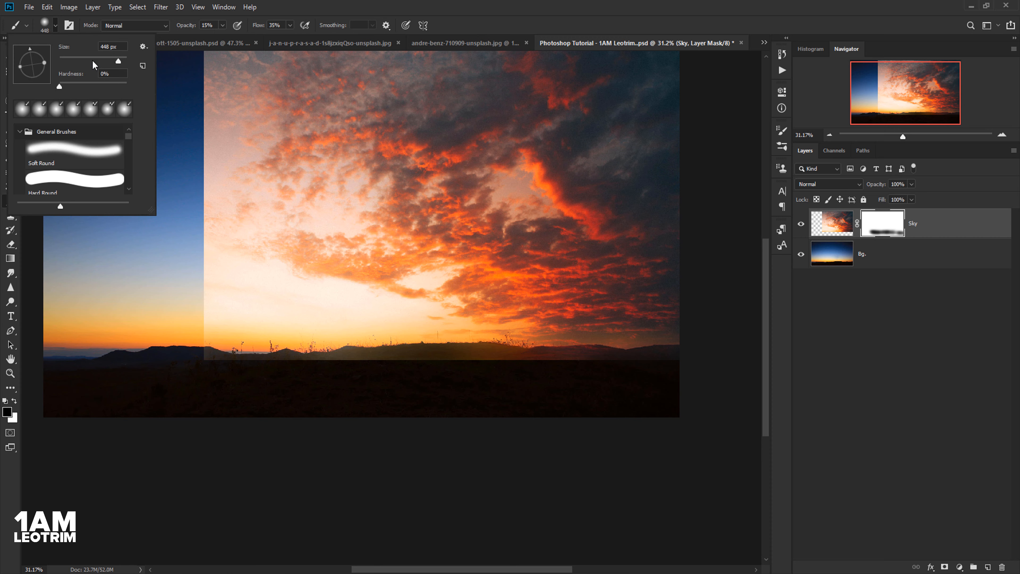
{"action": "left_click", "coordinate": [354, 358]}
{"action": "scroll", "coordinate": [356, 357], "scroll_direction": "up", "scroll_amount": 4}
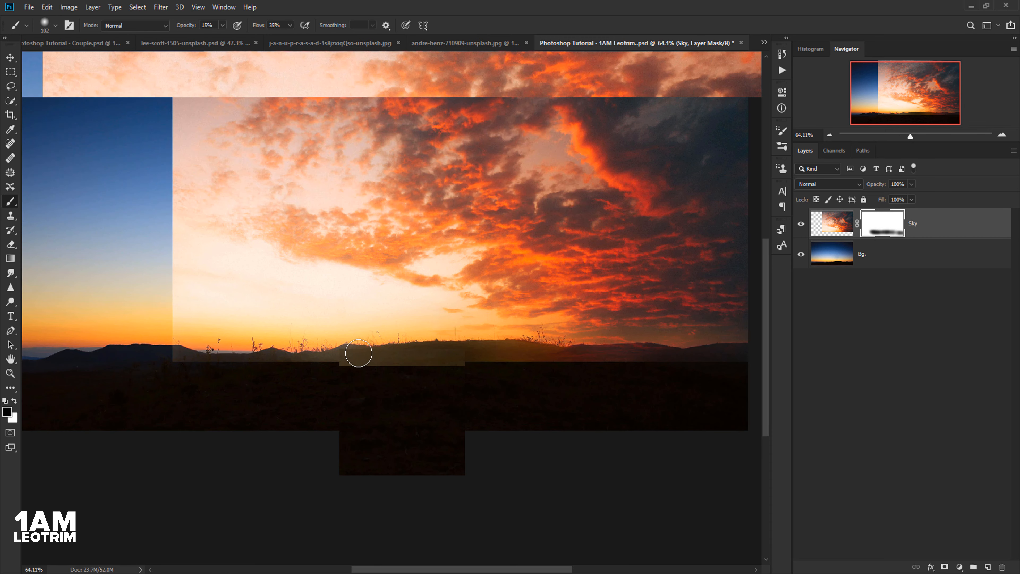
{"action": "left_click", "coordinate": [223, 26]}
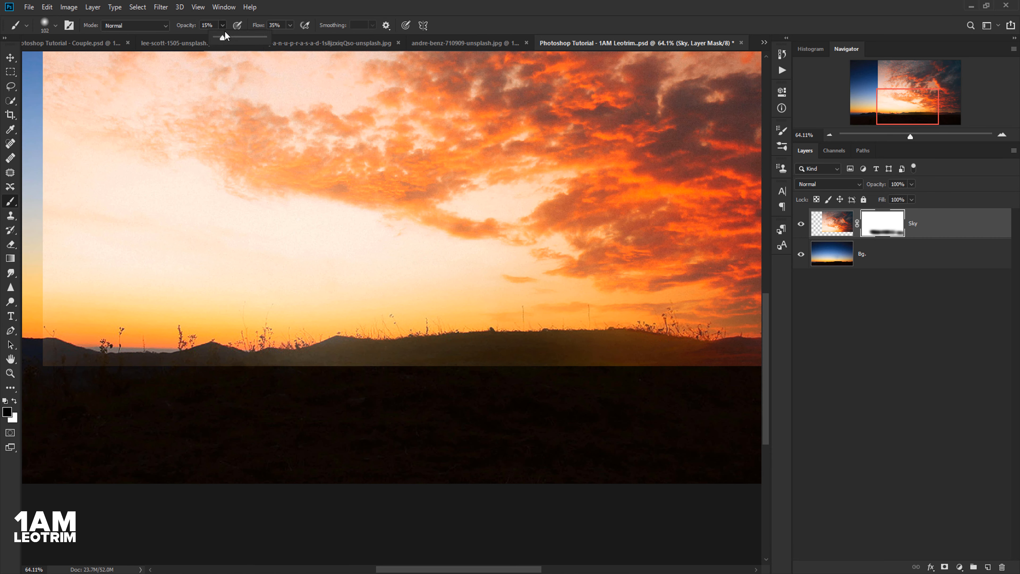
{"action": "left_click", "coordinate": [446, 358]}
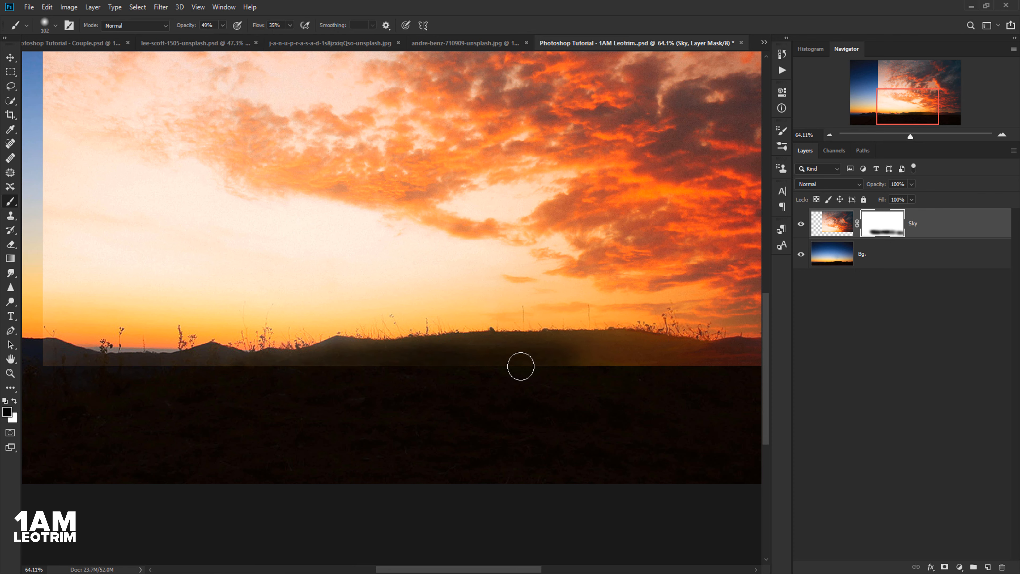
{"action": "scroll", "coordinate": [285, 367], "scroll_direction": "down", "scroll_amount": 4}
{"action": "scroll", "coordinate": [522, 365], "scroll_direction": "up", "scroll_amount": 4}
{"action": "mouse_move", "coordinate": [332, 353]}
{"action": "left_mouse_down"}
{"action": "mouse_move", "coordinate": [348, 353]}
{"action": "mouse_move", "coordinate": [351, 340]}
{"action": "left_mouse_up"}
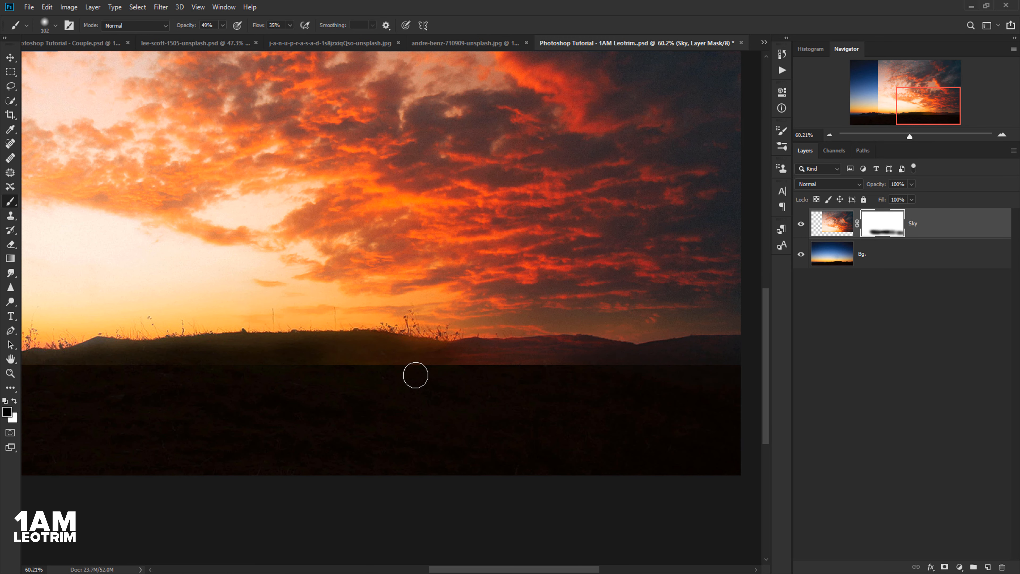
- Paint black on the Sky mask with the 102 px brush at 49% opacity to clear the sky's lower edge from the right-hand hills
{"action": "scroll", "coordinate": [382, 360], "scroll_direction": "up", "scroll_amount": 3}
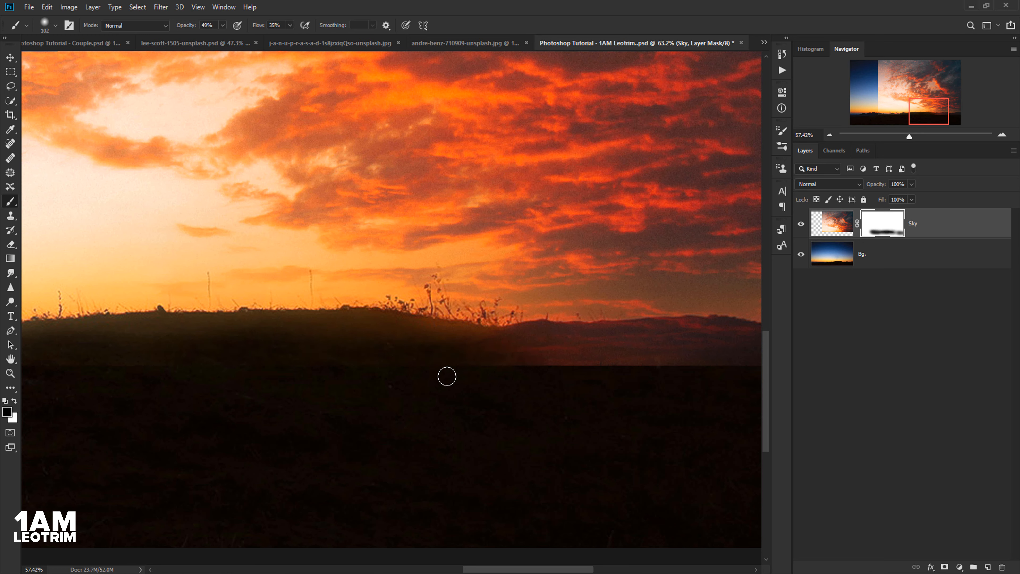
{"action": "scroll", "coordinate": [498, 379], "scroll_direction": "down", "scroll_amount": 2}
{"action": "scroll", "coordinate": [498, 380], "scroll_direction": "up", "scroll_amount": 1}
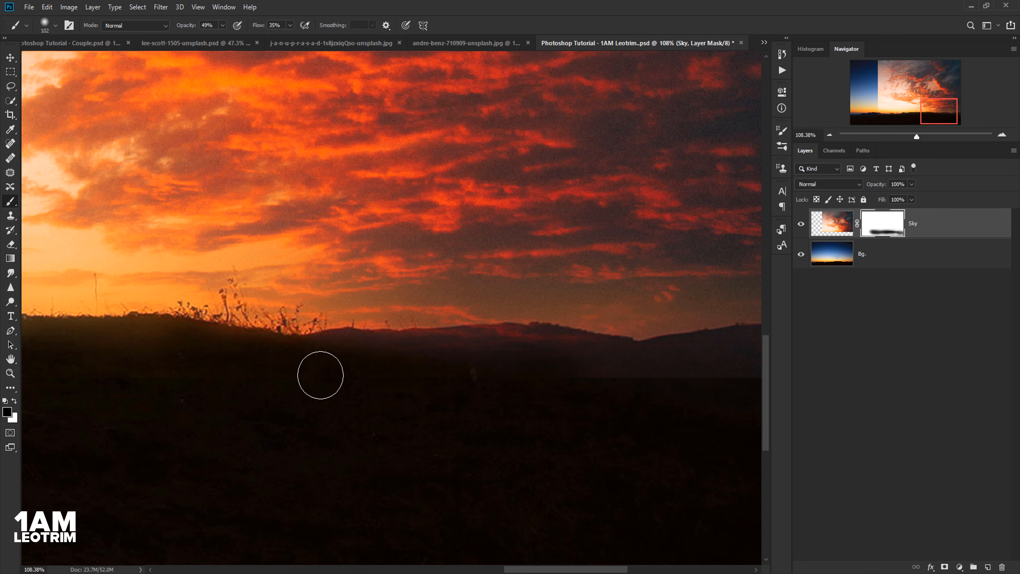
{"action": "scroll", "coordinate": [437, 355], "scroll_direction": "down", "scroll_amount": 3}
{"action": "scroll", "coordinate": [212, 378], "scroll_direction": "up", "scroll_amount": 2}
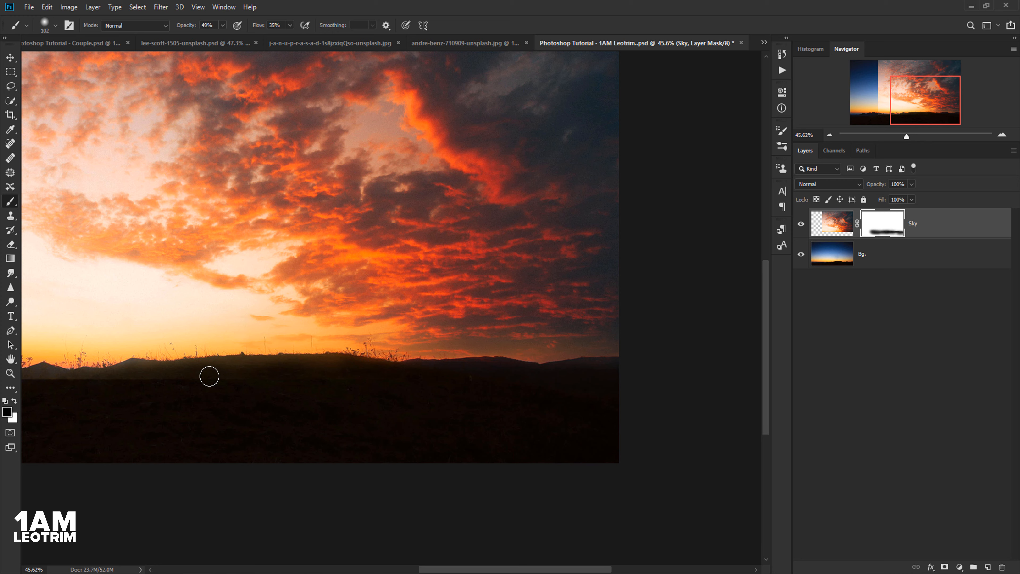
- Mask the sky's lower edge off the central and left hills as far as the cloud image's left border
{"action": "scroll", "coordinate": [210, 373], "scroll_direction": "up", "scroll_amount": 1}
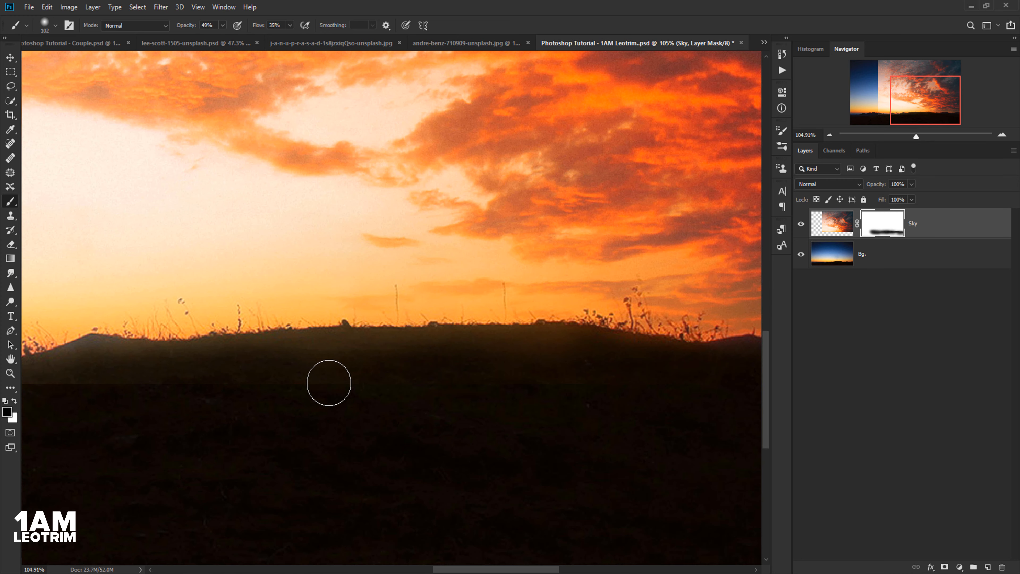
{"action": "scroll", "coordinate": [662, 380], "scroll_direction": "down", "scroll_amount": 1}
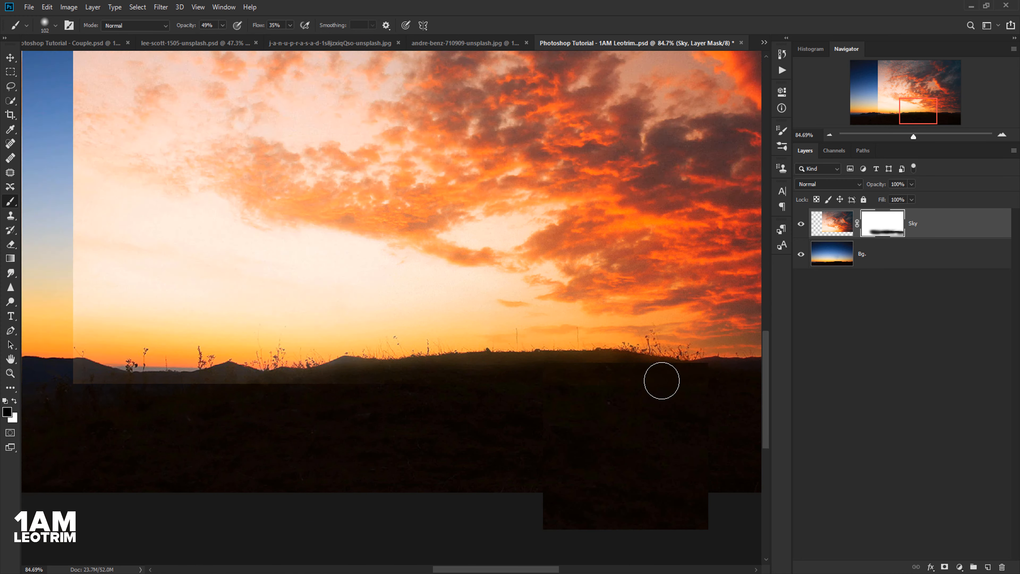
{"action": "scroll", "coordinate": [266, 387], "scroll_direction": "down", "scroll_amount": 1}
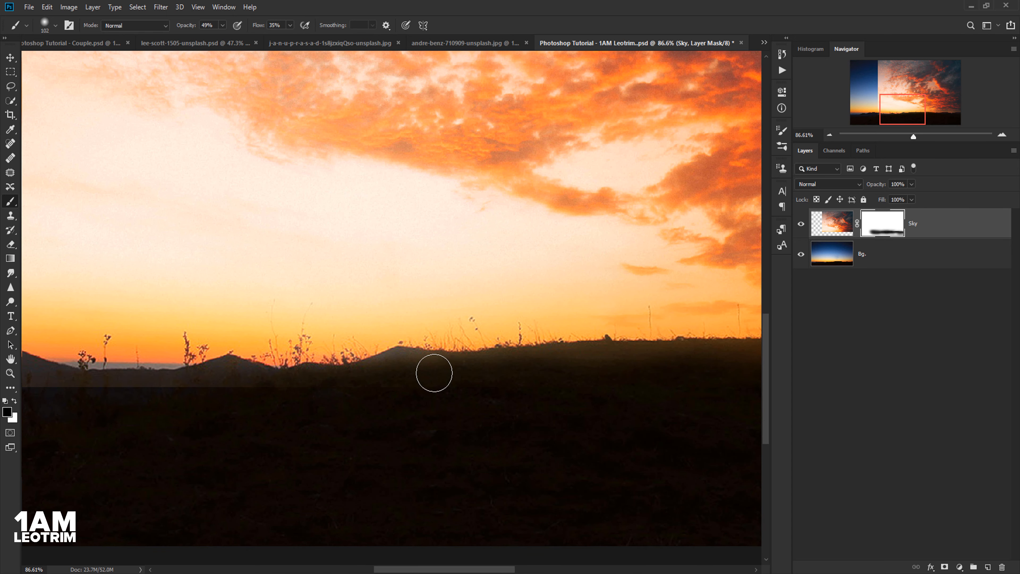
{"action": "scroll", "coordinate": [500, 382], "scroll_direction": "up", "scroll_amount": 4}
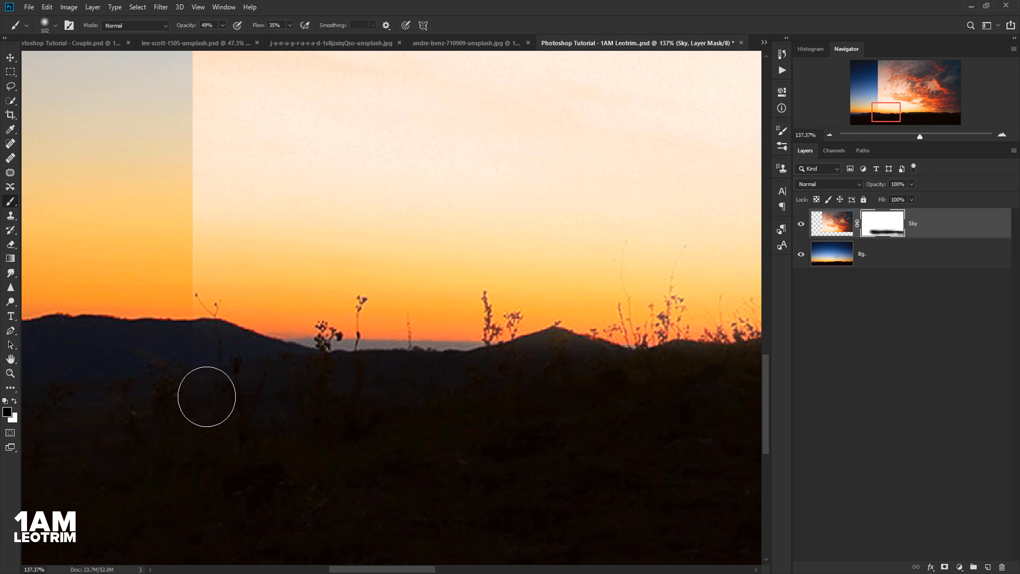
{"action": "scroll", "coordinate": [317, 386], "scroll_direction": "down", "scroll_amount": 5}
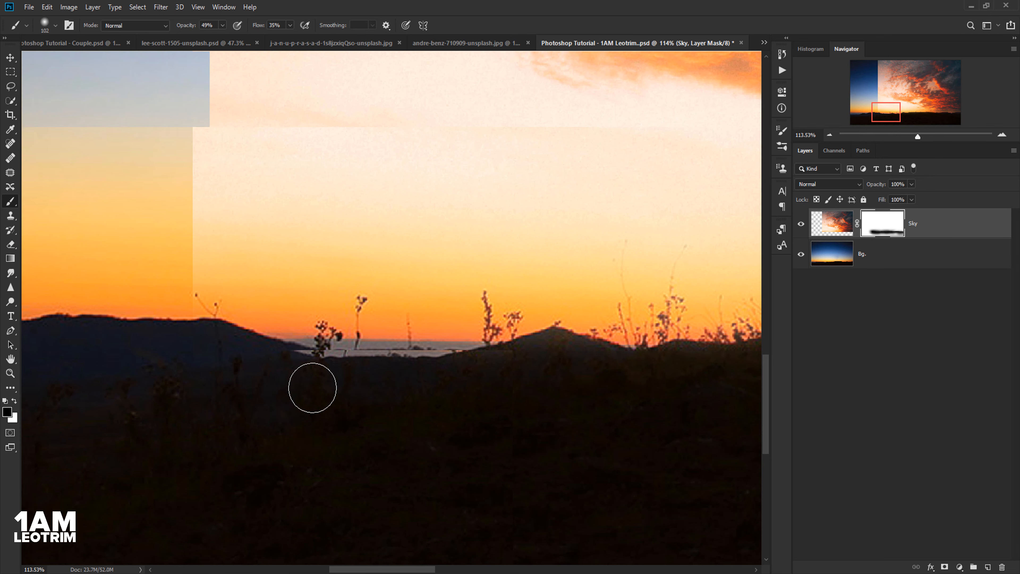
{"action": "scroll", "coordinate": [324, 381], "scroll_direction": "down", "scroll_amount": 1}
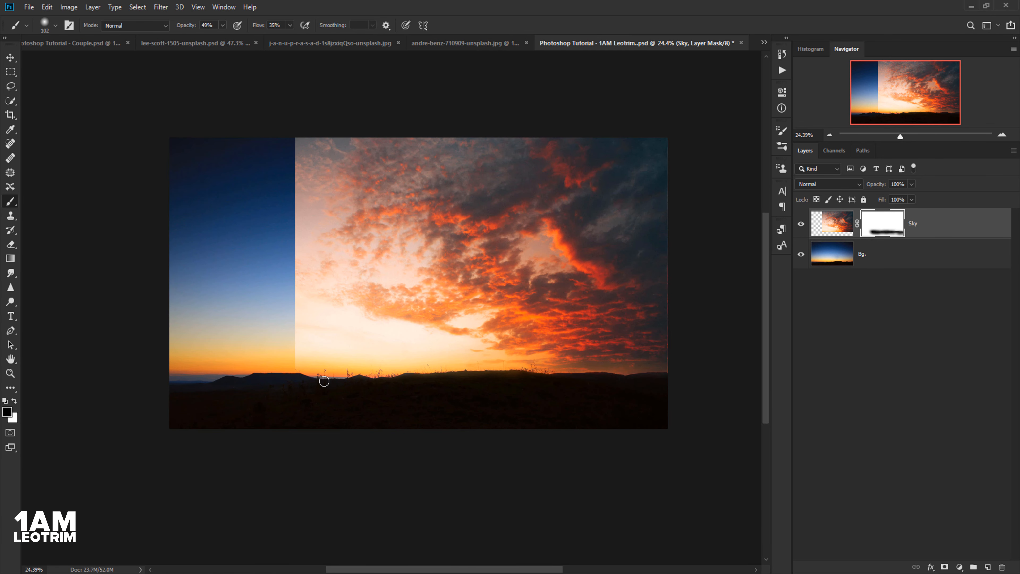
{"action": "scroll", "coordinate": [324, 381], "scroll_direction": "down", "scroll_amount": 1}
{"action": "scroll", "coordinate": [330, 377], "scroll_direction": "up", "scroll_amount": 1}
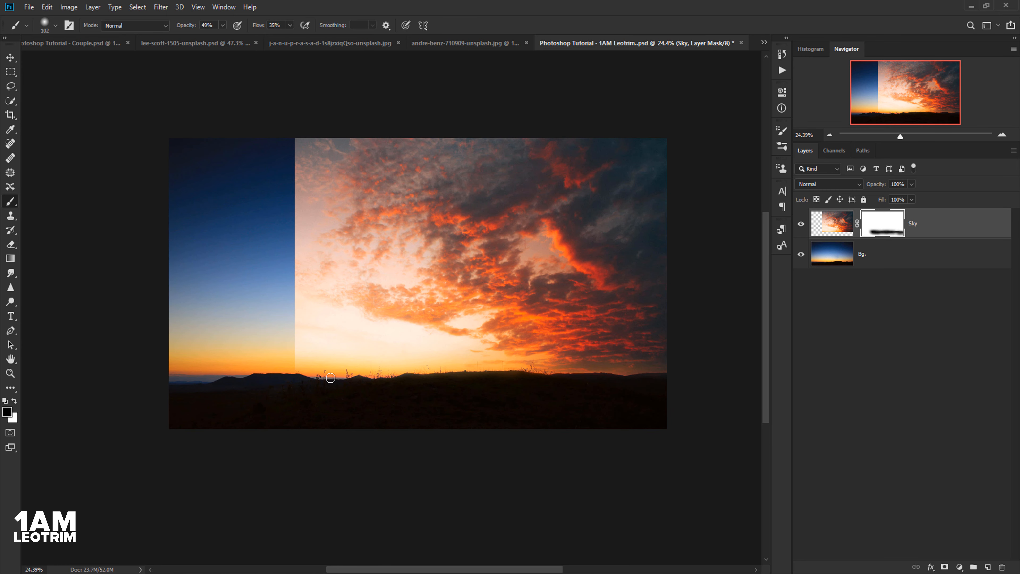
{"action": "scroll", "coordinate": [330, 378], "scroll_direction": "up", "scroll_amount": 1}
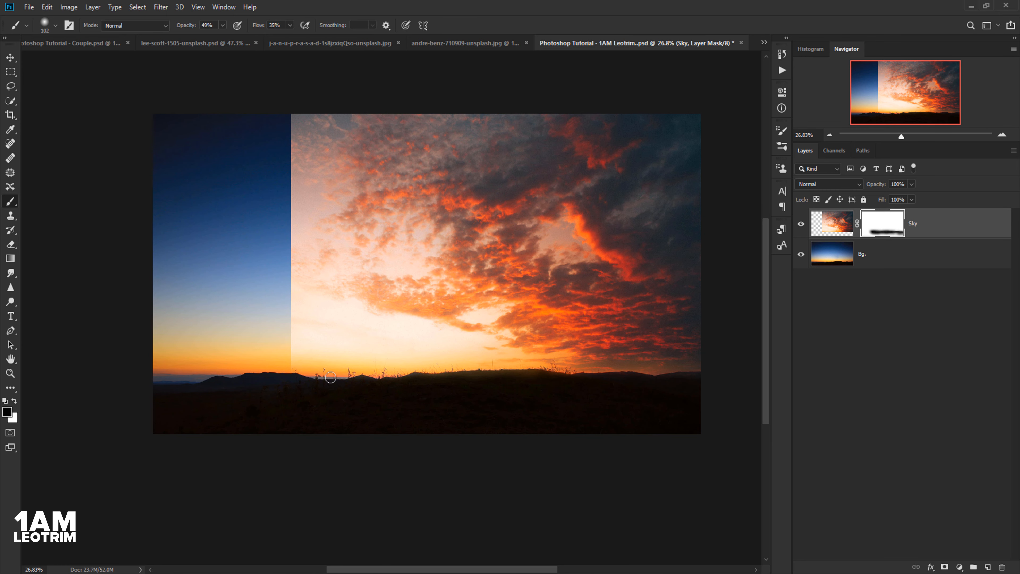
- Switch to the city skyline photo and start a Pen path around the sky's top and right side to the tallest tower's spire
{"action": "left_click", "coordinate": [465, 44]}
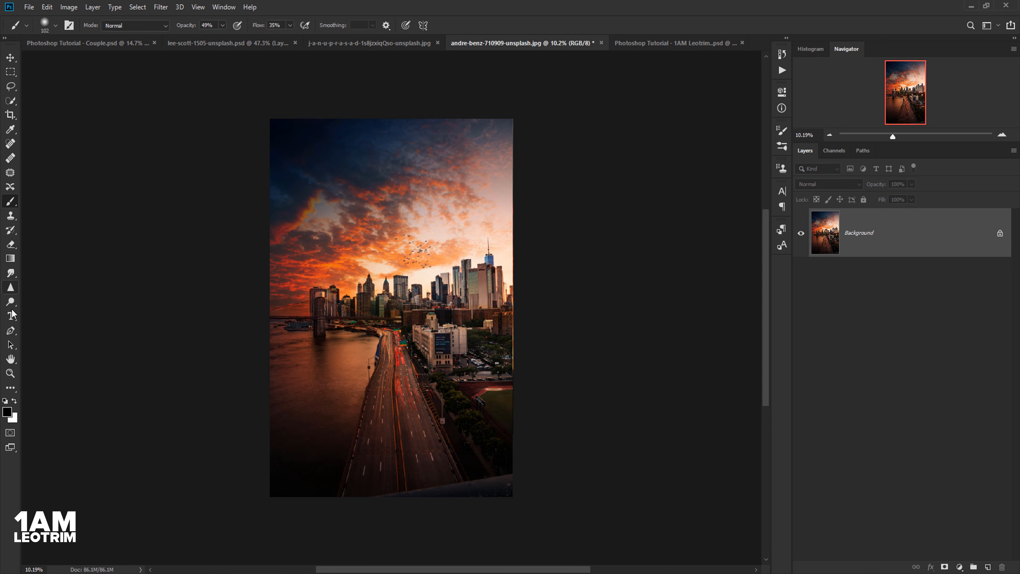
{"action": "left_click", "coordinate": [11, 331]}
{"action": "scroll", "coordinate": [258, 85], "scroll_direction": "up", "scroll_amount": 4}
{"action": "left_click", "coordinate": [249, 112]}
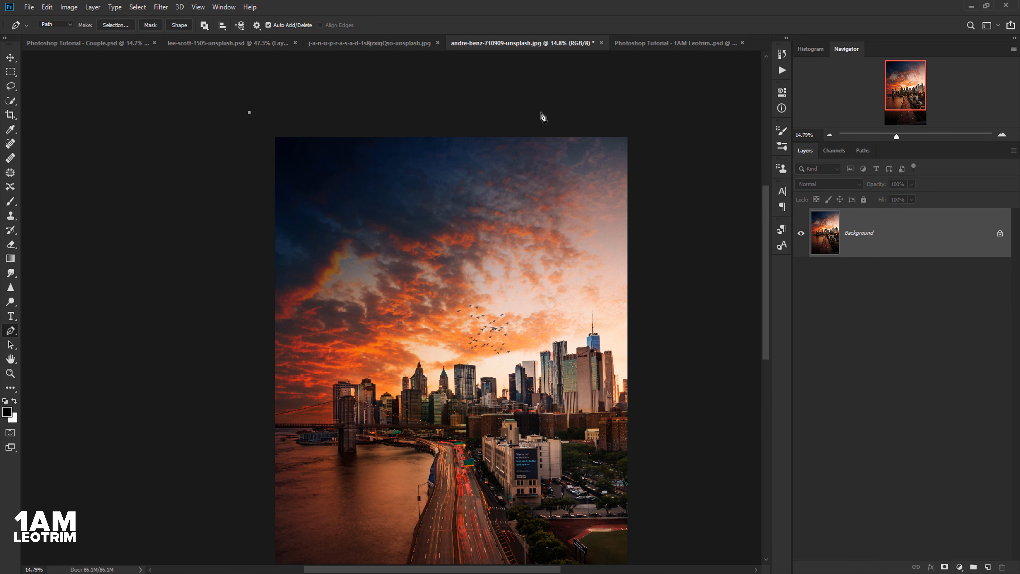
{"action": "left_click", "coordinate": [658, 115]}
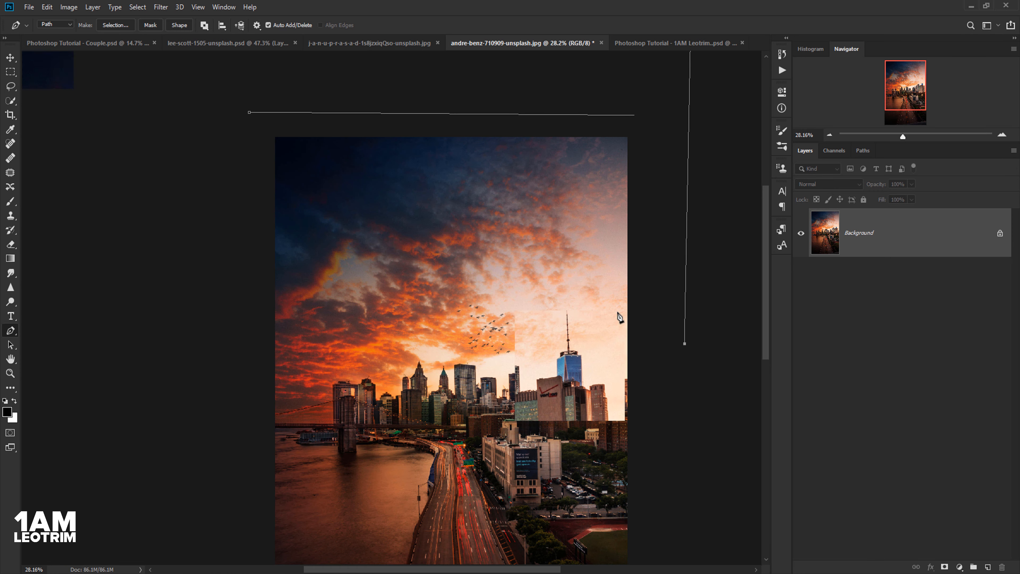
{"action": "scroll", "coordinate": [618, 318], "scroll_direction": "up", "scroll_amount": 3}
{"action": "left_click", "coordinate": [587, 309]}
{"action": "scroll", "coordinate": [608, 325], "scroll_direction": "down", "scroll_amount": 3}
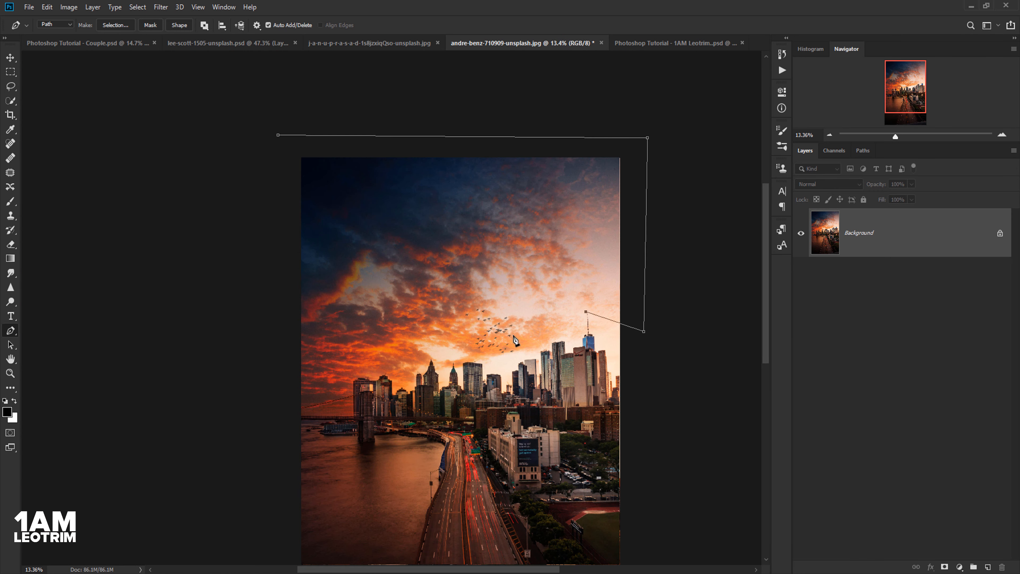
- Continue the path leftward above the skyline, close it around the sky, and convert it to a selection
{"action": "scroll", "coordinate": [514, 364], "scroll_direction": "up", "scroll_amount": 4}
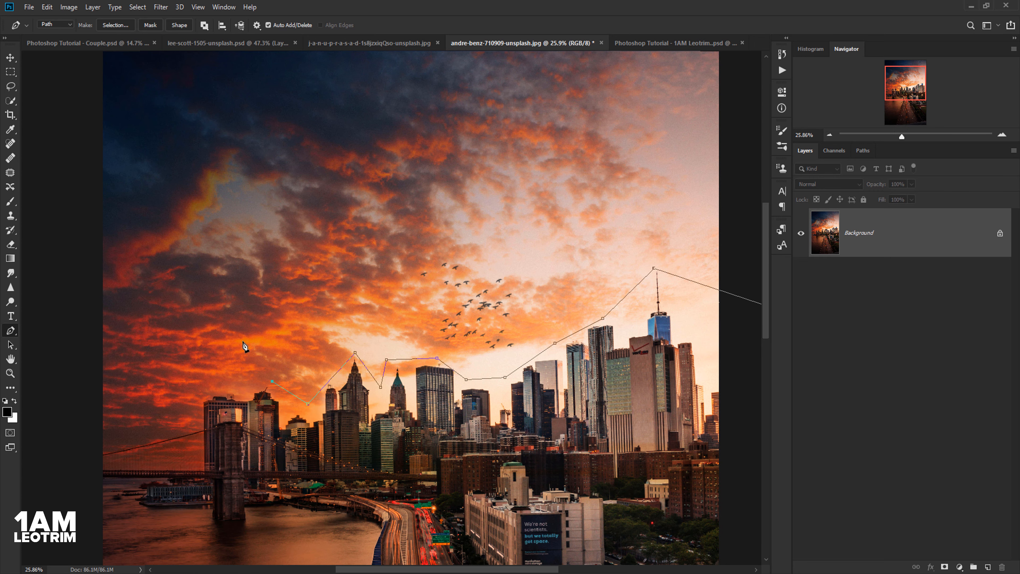
{"action": "scroll", "coordinate": [208, 397], "scroll_direction": "down", "scroll_amount": 3}
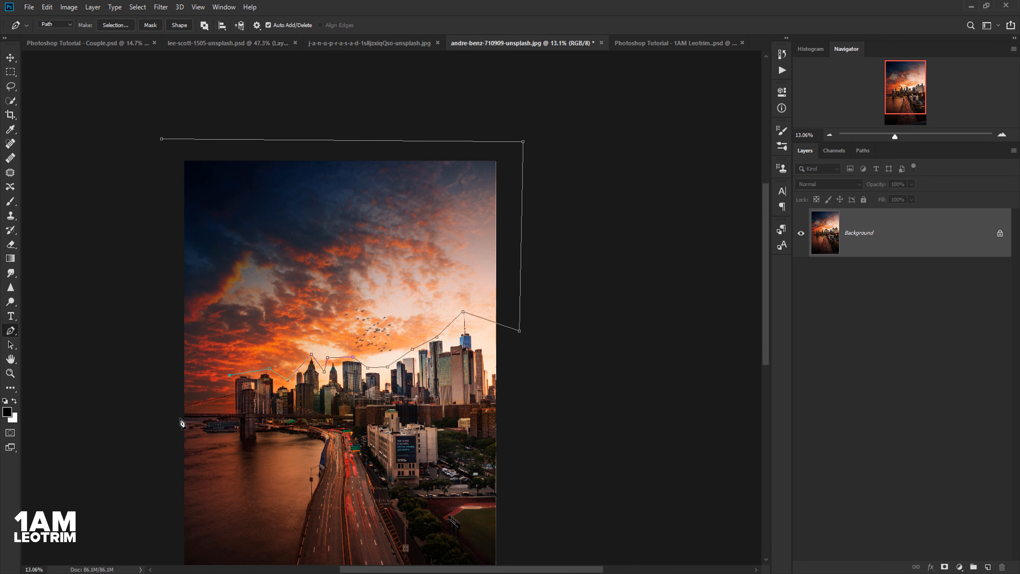
{"action": "scroll", "coordinate": [179, 414], "scroll_direction": "up", "scroll_amount": 2}
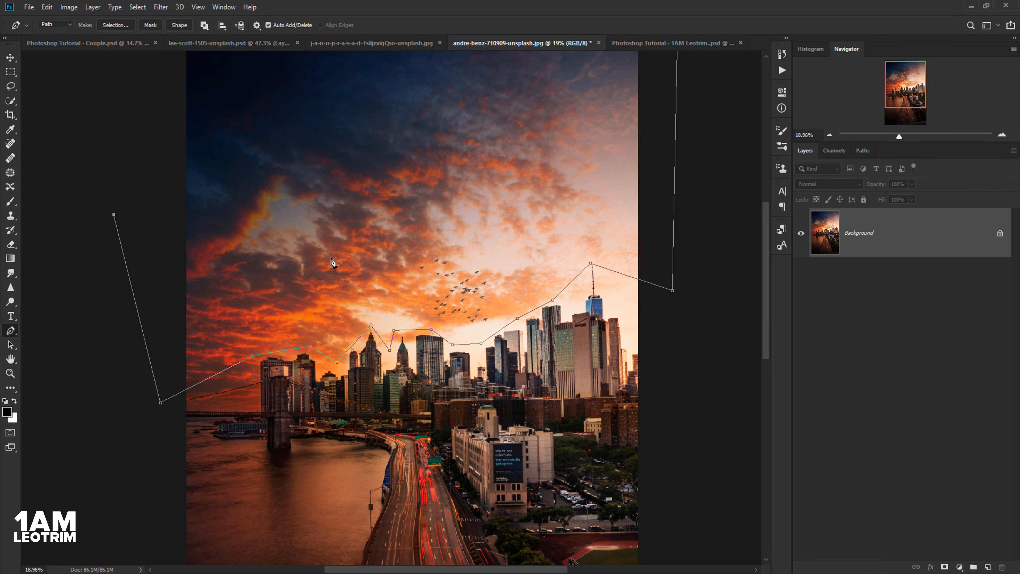
{"action": "scroll", "coordinate": [332, 261], "scroll_direction": "down", "scroll_amount": 4}
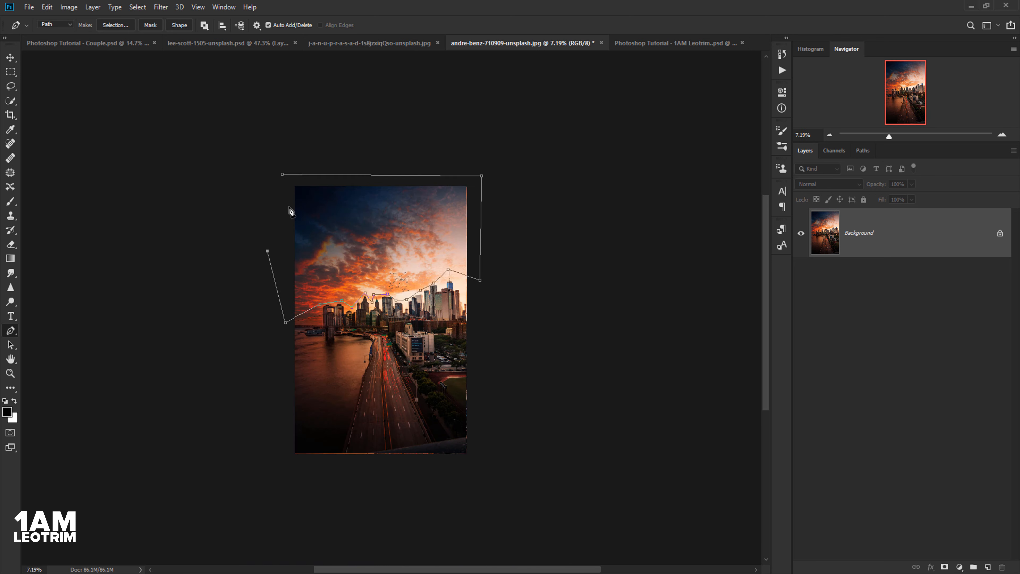
{"action": "left_click", "coordinate": [122, 27]}
{"action": "key", "text": "Return"}
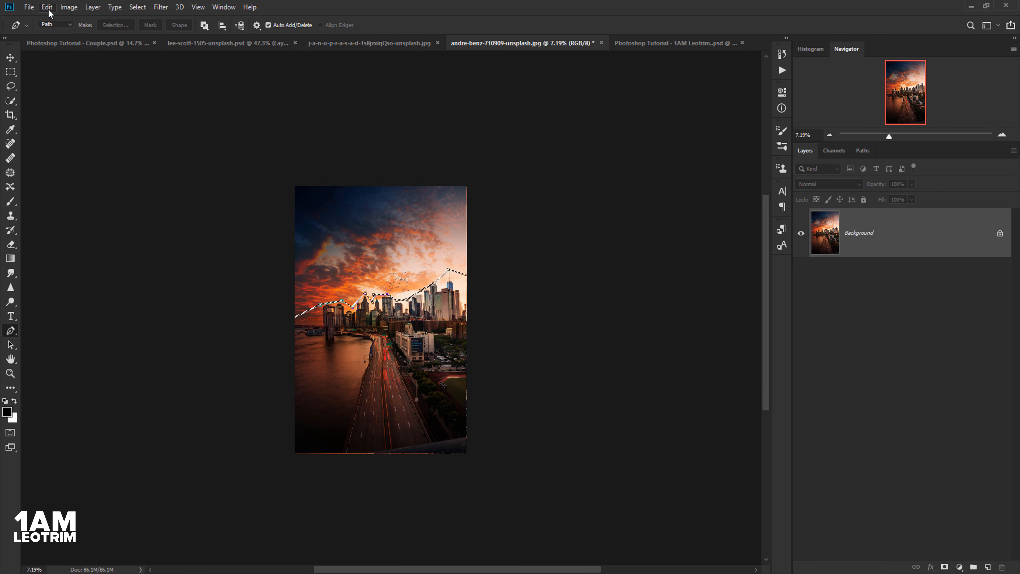
- Copy the selected city sky and paste it as a new layer in the landscape composite
{"action": "left_click", "coordinate": [49, 11]}
{"action": "left_click", "coordinate": [45, 83]}
{"action": "left_click", "coordinate": [635, 43]}
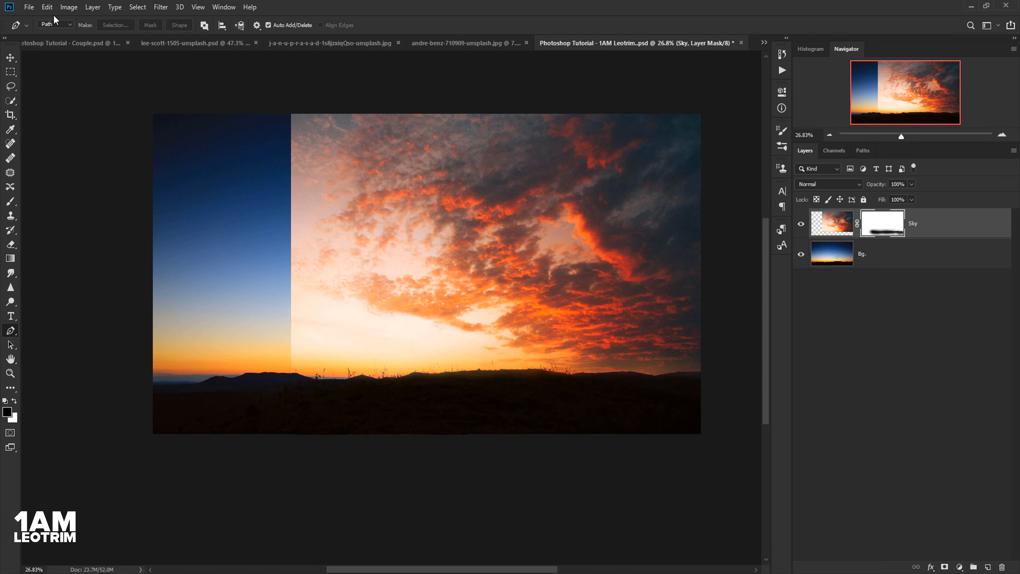
{"action": "left_click", "coordinate": [47, 7]}
{"action": "left_click", "coordinate": [63, 104]}
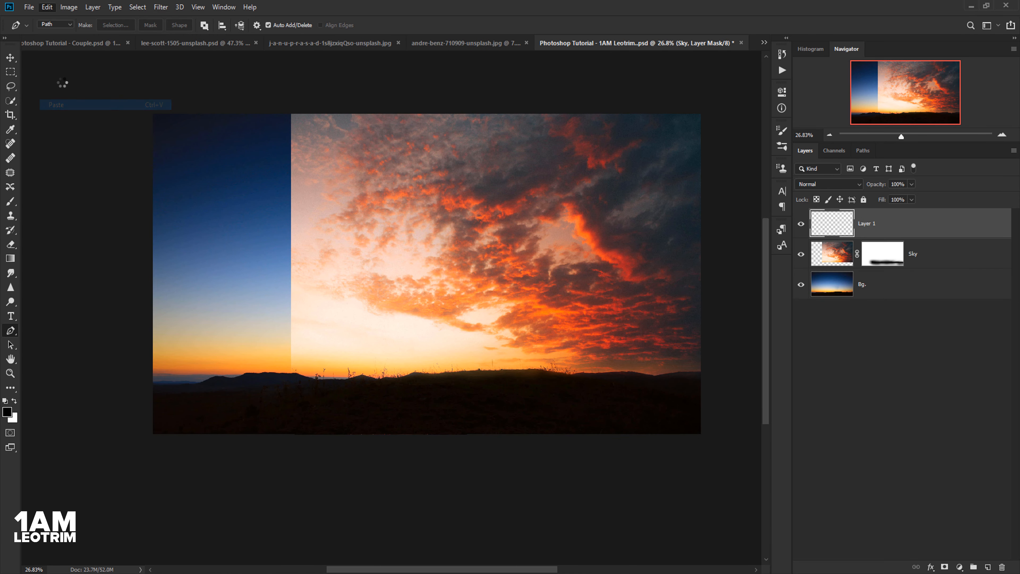
- Scale the pasted sky to about 64%, anchored at the canvas's upper-left corner, and rename its layer Sky
{"action": "left_click", "coordinate": [10, 58]}
{"action": "scroll", "coordinate": [198, 171], "scroll_direction": "down", "scroll_amount": 7}
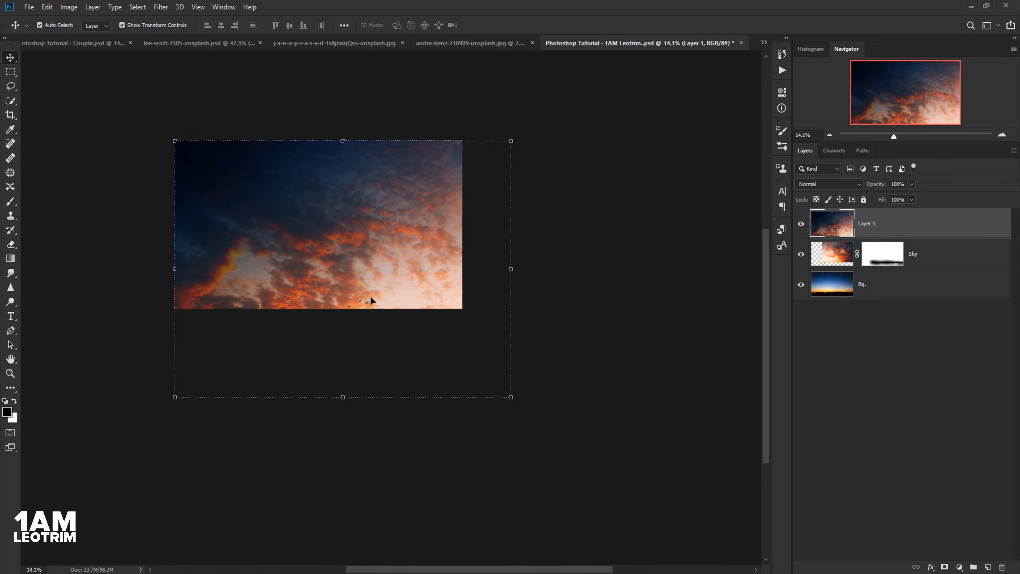
{"action": "left_click_drag", "start_coordinate": [510, 398], "coordinate": [405, 316]}
{"action": "left_click_drag", "start_coordinate": [402, 305], "coordinate": [392, 296]}
{"action": "scroll", "coordinate": [243, 216], "scroll_direction": "up", "scroll_amount": 3}
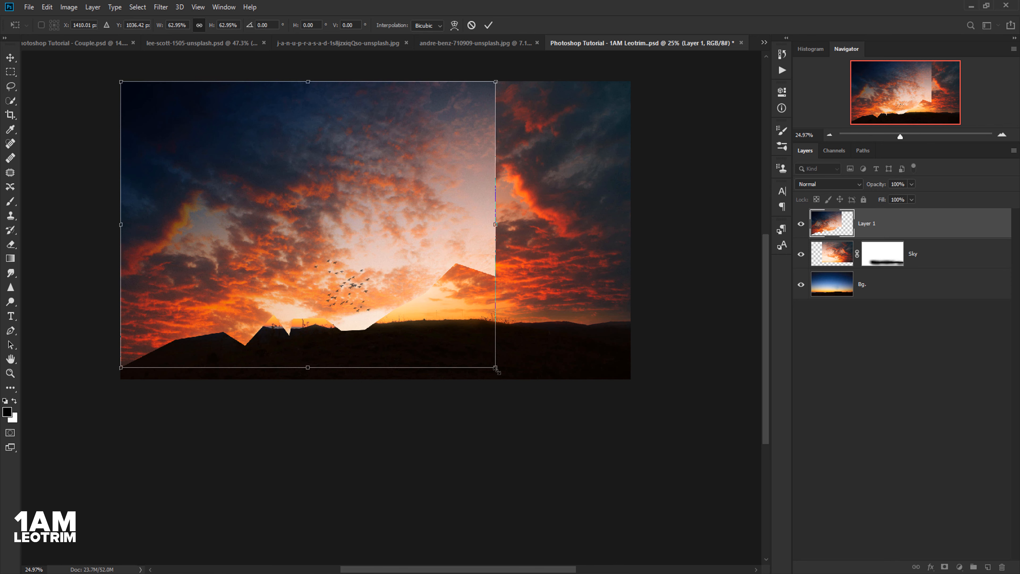
{"action": "left_click_drag", "start_coordinate": [496, 369], "coordinate": [500, 373]}
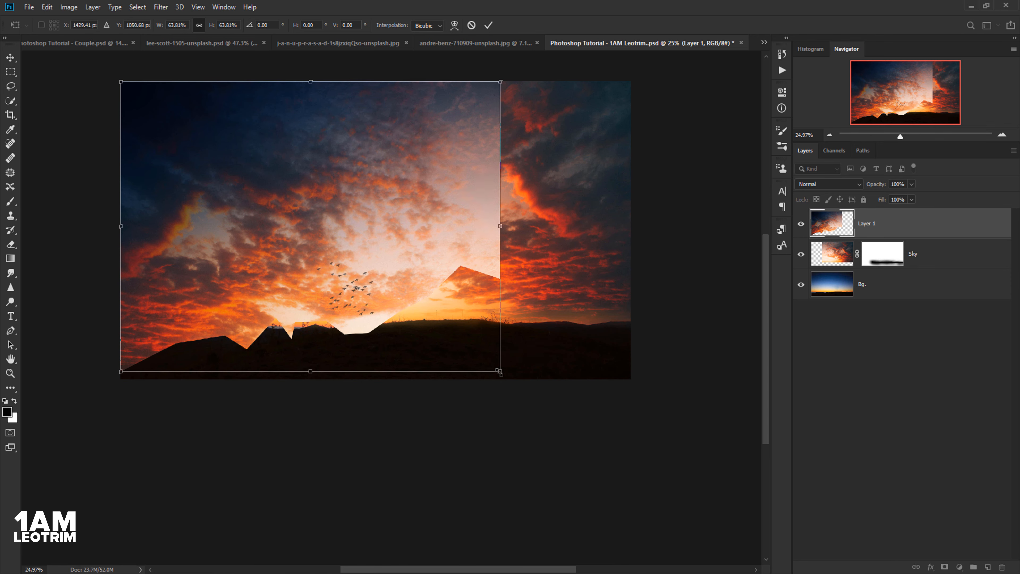
{"action": "key", "text": "Return"}
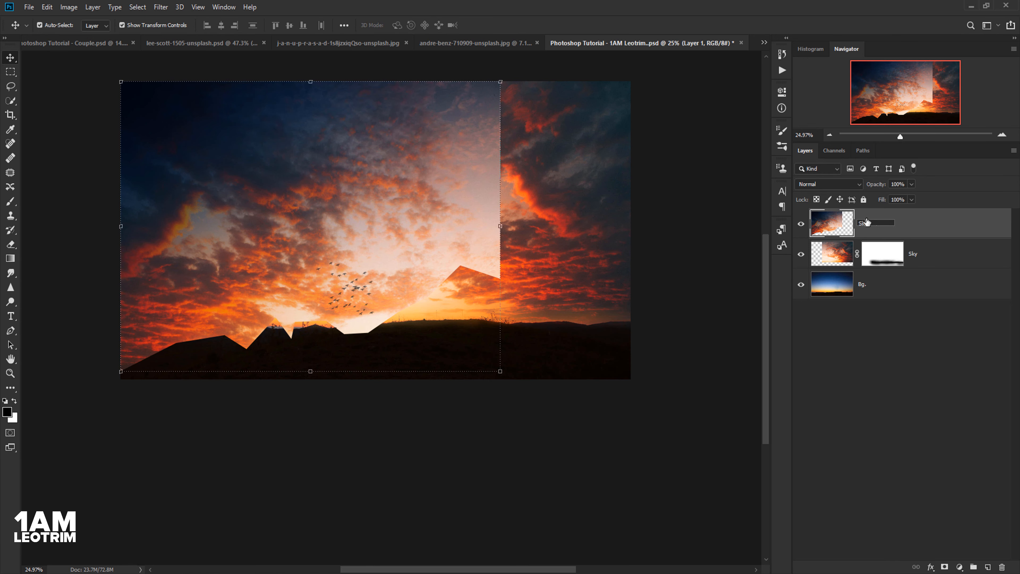
{"action": "key", "text": "Return"}
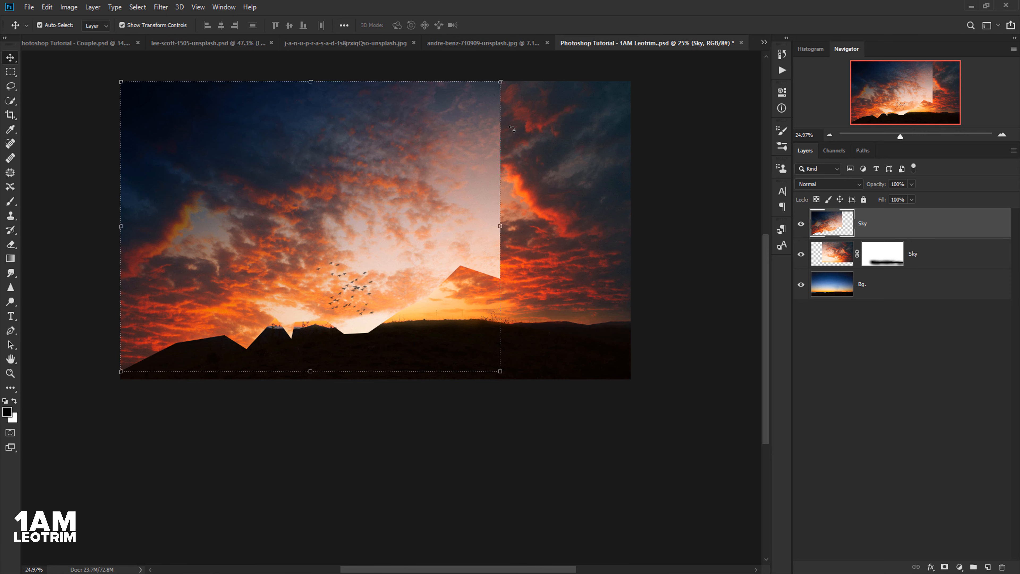
- Add a layer mask to the new Sky layer and paint out its vertical right seam with a soft 480 px brush at 49% opacity
{"action": "left_click", "coordinate": [10, 201]}
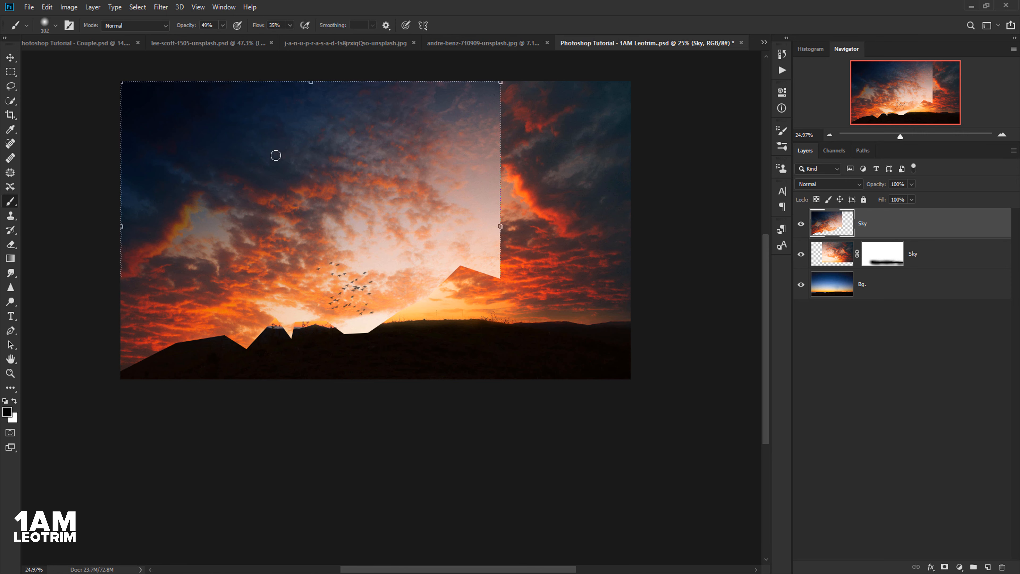
{"action": "left_click", "coordinate": [45, 34]}
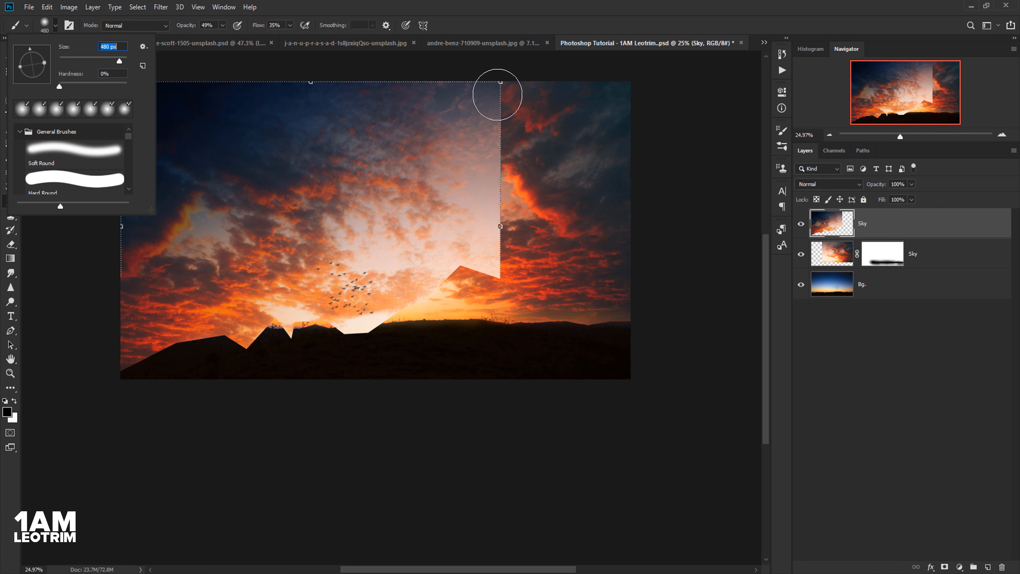
{"action": "left_click", "coordinate": [944, 567]}
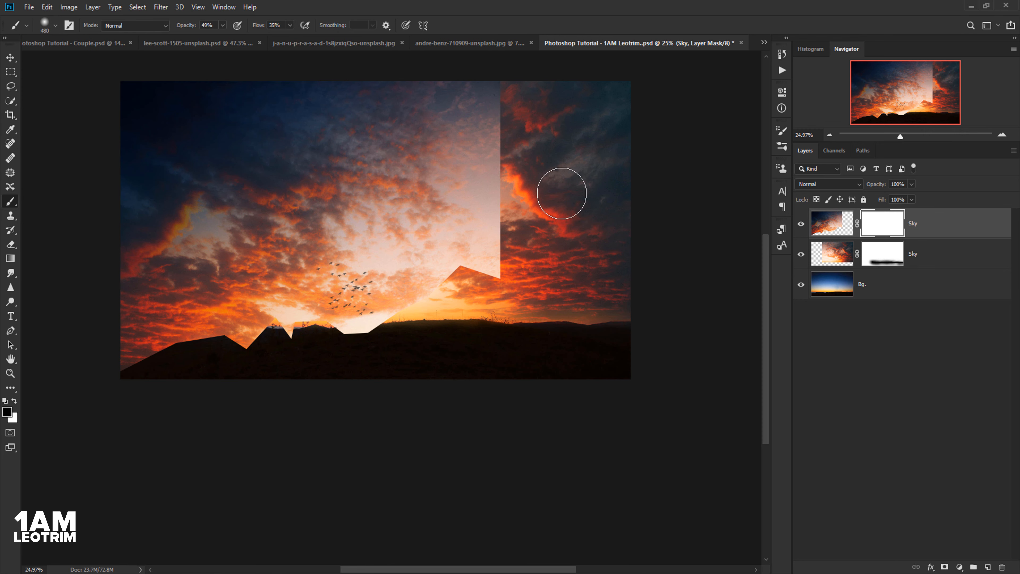
{"action": "scroll", "coordinate": [474, 200], "scroll_direction": "down", "scroll_amount": 3}
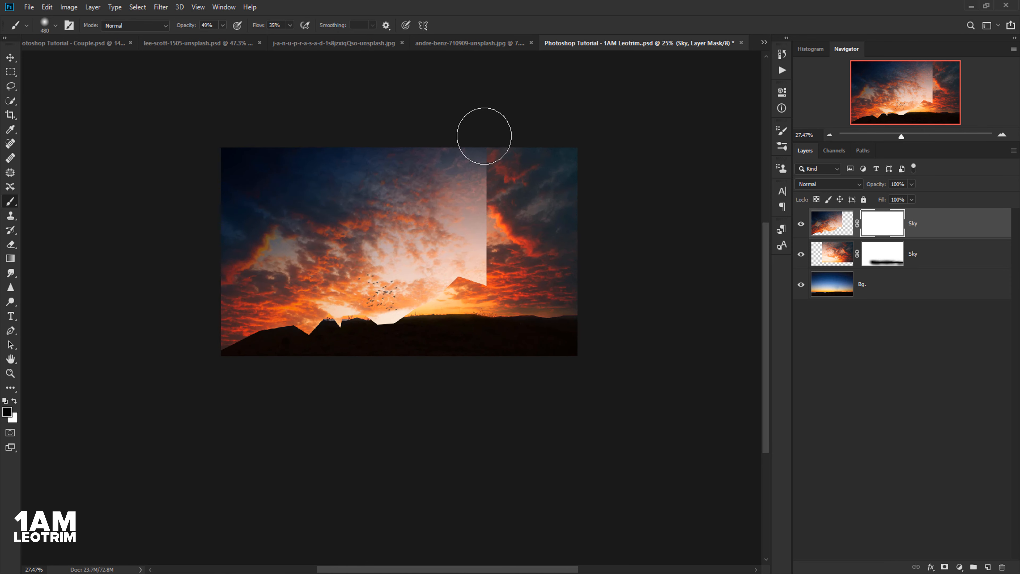
{"action": "scroll", "coordinate": [487, 178], "scroll_direction": "up", "scroll_amount": 4}
{"action": "mouse_move", "coordinate": [491, 178]}
{"action": "left_mouse_down"}
{"action": "mouse_move", "coordinate": [496, 235]}
{"action": "mouse_move", "coordinate": [500, 209]}
{"action": "mouse_move", "coordinate": [494, 246]}
{"action": "mouse_move", "coordinate": [468, 215]}
{"action": "mouse_move", "coordinate": [461, 182]}
{"action": "mouse_move", "coordinate": [478, 181]}
{"action": "mouse_move", "coordinate": [500, 302]}
{"action": "mouse_move", "coordinate": [463, 271]}
{"action": "mouse_move", "coordinate": [484, 286]}
{"action": "mouse_move", "coordinate": [495, 337]}
{"action": "mouse_move", "coordinate": [497, 300]}
{"action": "mouse_move", "coordinate": [486, 323]}
{"action": "mouse_move", "coordinate": [471, 316]}
{"action": "mouse_move", "coordinate": [435, 268]}
{"action": "left_mouse_up"}
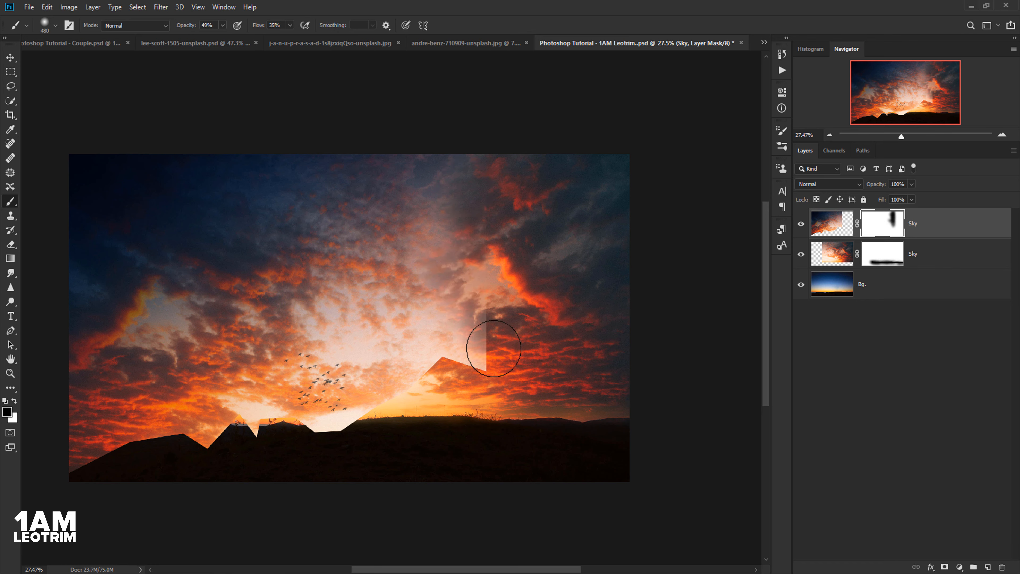
{"action": "mouse_move", "coordinate": [493, 348]}
{"action": "left_mouse_down"}
{"action": "mouse_move", "coordinate": [477, 366]}
{"action": "mouse_move", "coordinate": [495, 349]}
{"action": "left_mouse_up"}
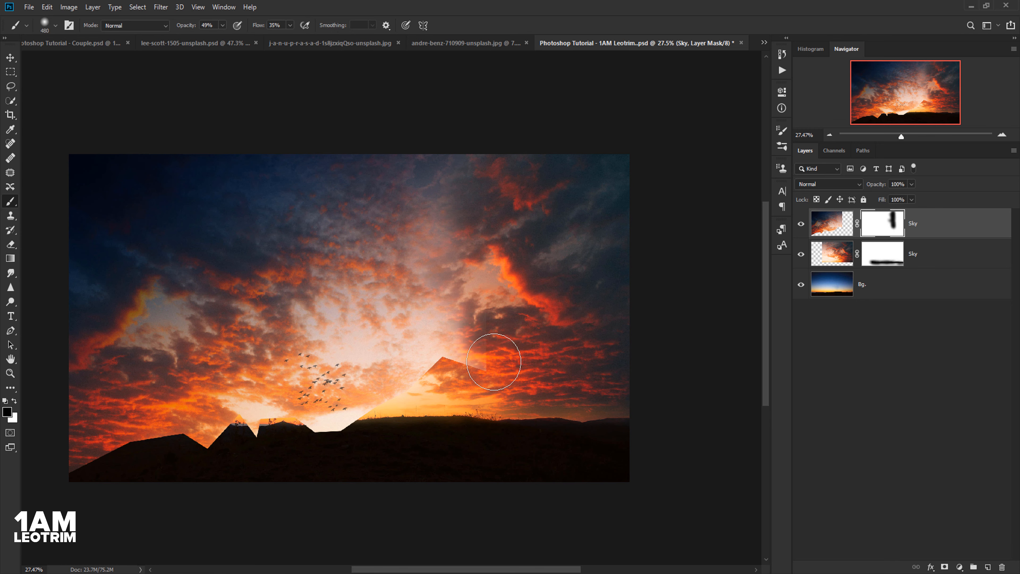
- Paint black on the new Sky mask along its jagged lower edge to blend it into the horizon and reveal the hills
{"action": "mouse_move", "coordinate": [469, 369]}
{"action": "left_mouse_down"}
{"action": "mouse_move", "coordinate": [443, 333]}
{"action": "mouse_move", "coordinate": [436, 387]}
{"action": "mouse_move", "coordinate": [457, 369]}
{"action": "mouse_move", "coordinate": [379, 427]}
{"action": "mouse_move", "coordinate": [339, 439]}
{"action": "mouse_move", "coordinate": [412, 415]}
{"action": "left_mouse_up"}
{"action": "mouse_move", "coordinate": [428, 376]}
{"action": "left_mouse_down"}
{"action": "mouse_move", "coordinate": [432, 357]}
{"action": "mouse_move", "coordinate": [448, 386]}
{"action": "mouse_move", "coordinate": [396, 426]}
{"action": "mouse_move", "coordinate": [305, 447]}
{"action": "mouse_move", "coordinate": [374, 450]}
{"action": "mouse_move", "coordinate": [298, 444]}
{"action": "mouse_move", "coordinate": [383, 443]}
{"action": "mouse_move", "coordinate": [237, 440]}
{"action": "mouse_move", "coordinate": [303, 444]}
{"action": "mouse_move", "coordinate": [291, 449]}
{"action": "mouse_move", "coordinate": [306, 439]}
{"action": "mouse_move", "coordinate": [214, 434]}
{"action": "left_mouse_up"}
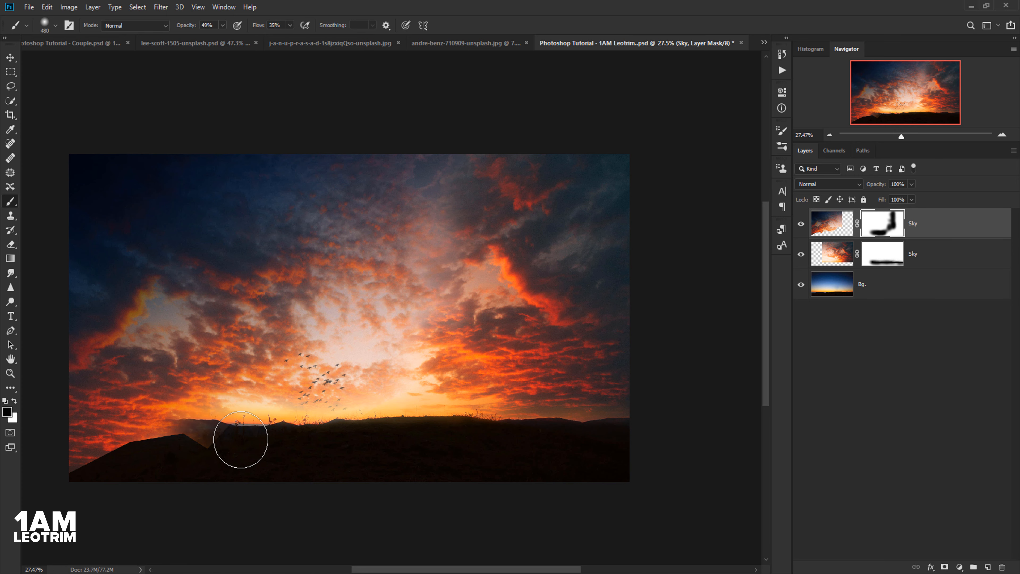
{"action": "scroll", "coordinate": [269, 392], "scroll_direction": "up", "scroll_amount": 1}
{"action": "mouse_move", "coordinate": [328, 390]}
{"action": "left_mouse_down"}
{"action": "mouse_move", "coordinate": [205, 401]}
{"action": "mouse_move", "coordinate": [302, 397]}
{"action": "mouse_move", "coordinate": [145, 394]}
{"action": "mouse_move", "coordinate": [205, 405]}
{"action": "mouse_move", "coordinate": [357, 380]}
{"action": "mouse_move", "coordinate": [315, 369]}
{"action": "left_mouse_up"}
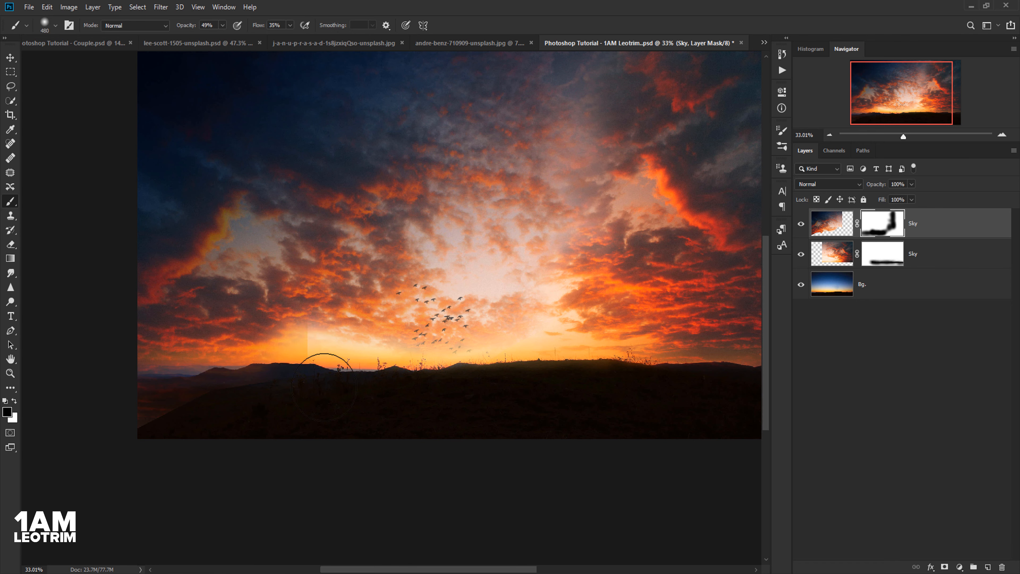
- Paint black on both Sky layer masks along the horizon to remove the remaining seam and restore the dark hills on the left
{"action": "mouse_move", "coordinate": [313, 378]}
{"action": "left_mouse_down"}
{"action": "mouse_move", "coordinate": [310, 367]}
{"action": "mouse_move", "coordinate": [293, 369]}
{"action": "mouse_move", "coordinate": [331, 358]}
{"action": "left_mouse_up"}
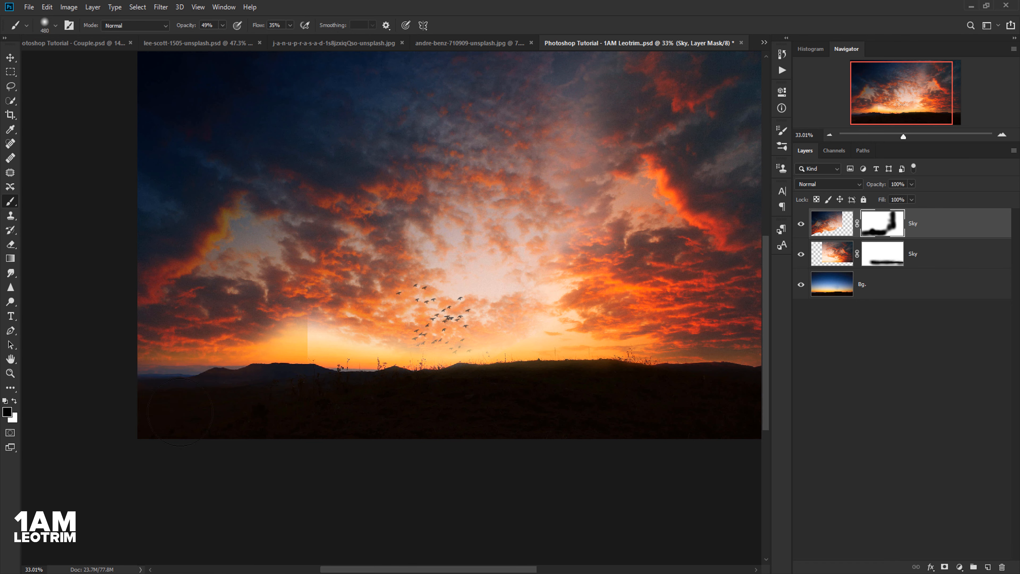
{"action": "left_click", "coordinate": [878, 261]}
{"action": "mouse_move", "coordinate": [382, 324]}
{"action": "left_mouse_down"}
{"action": "mouse_move", "coordinate": [353, 351]}
{"action": "mouse_move", "coordinate": [315, 356]}
{"action": "mouse_move", "coordinate": [304, 340]}
{"action": "mouse_move", "coordinate": [309, 363]}
{"action": "left_mouse_up"}
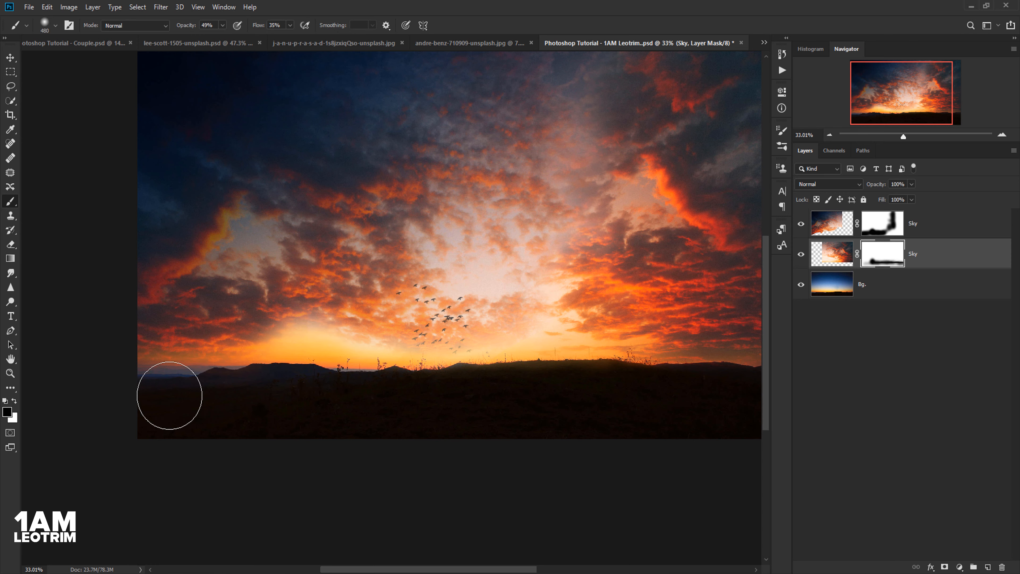
{"action": "left_click_drag", "start_coordinate": [169, 396], "coordinate": [582, 381]}
{"action": "left_click", "coordinate": [870, 236]}
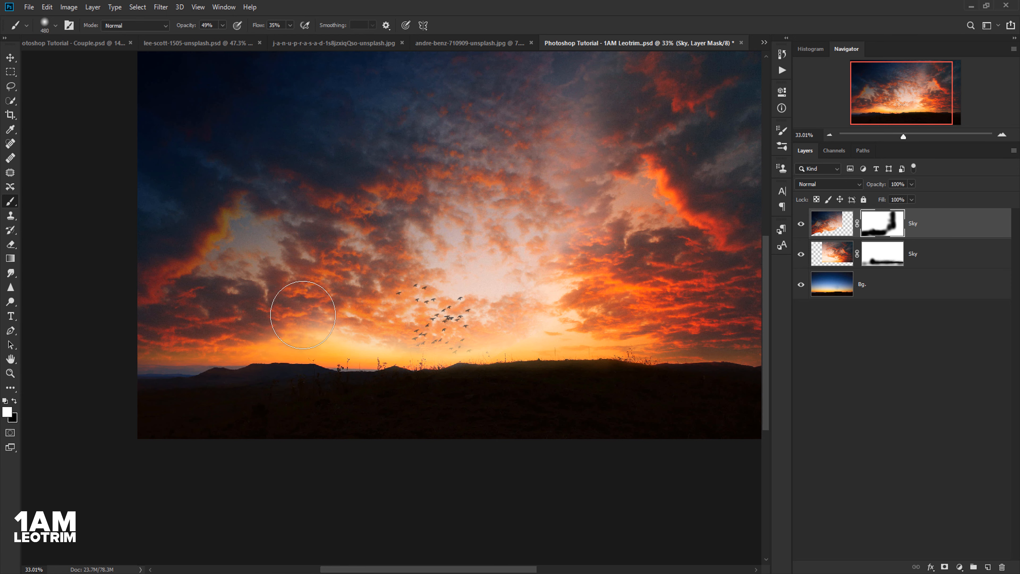
{"action": "scroll", "coordinate": [170, 375], "scroll_direction": "down", "scroll_amount": 2}
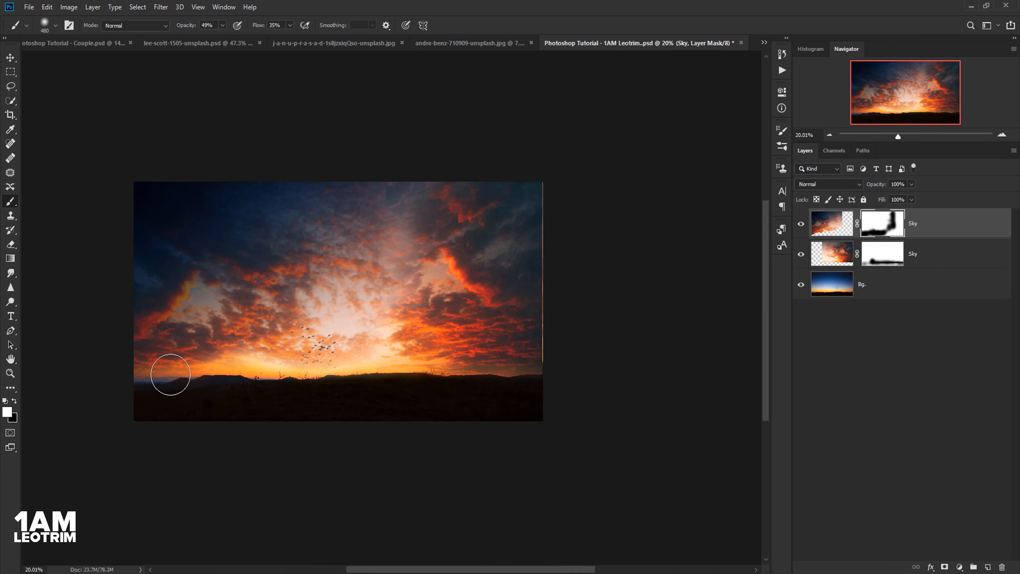
{"action": "scroll", "coordinate": [171, 375], "scroll_direction": "up", "scroll_amount": 1}
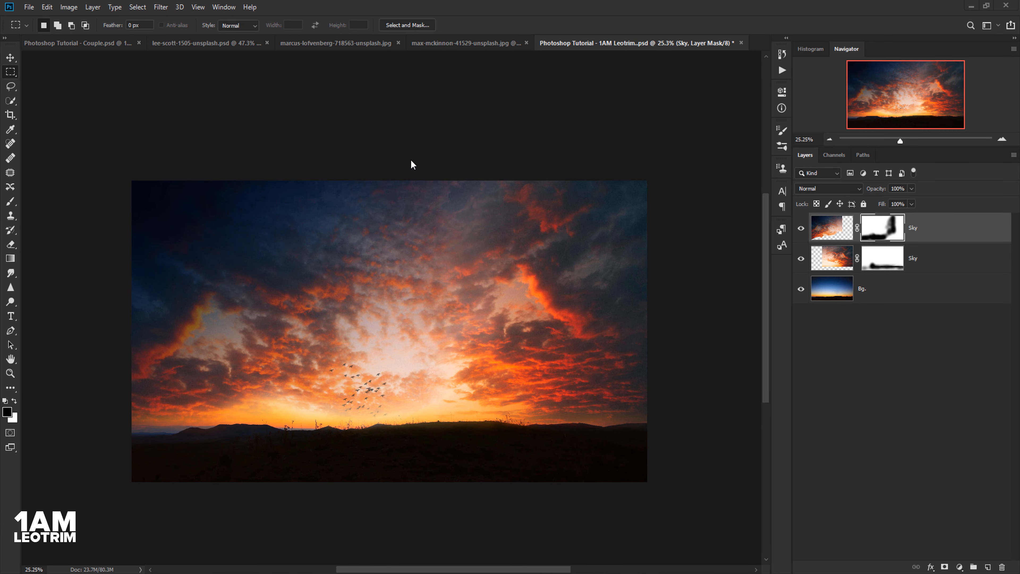
- Copy most of max-mckinnon-41529-unsplash.jpg, starting at its upper-left corner, as merged content and paste it as a new layer in the landscape composite
{"action": "left_click", "coordinate": [440, 43]}
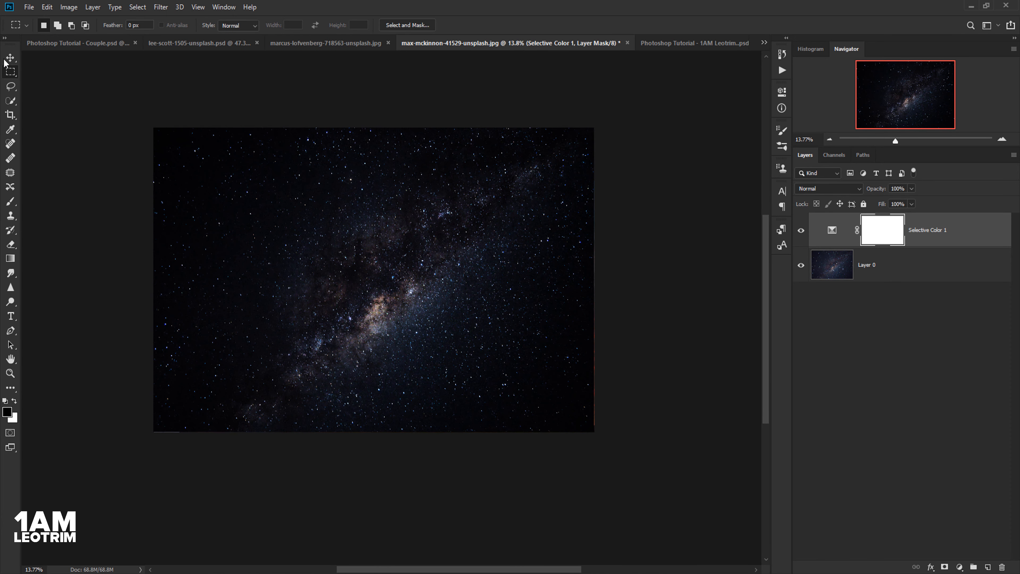
{"action": "left_click_drag", "start_coordinate": [143, 126], "coordinate": [530, 410]}
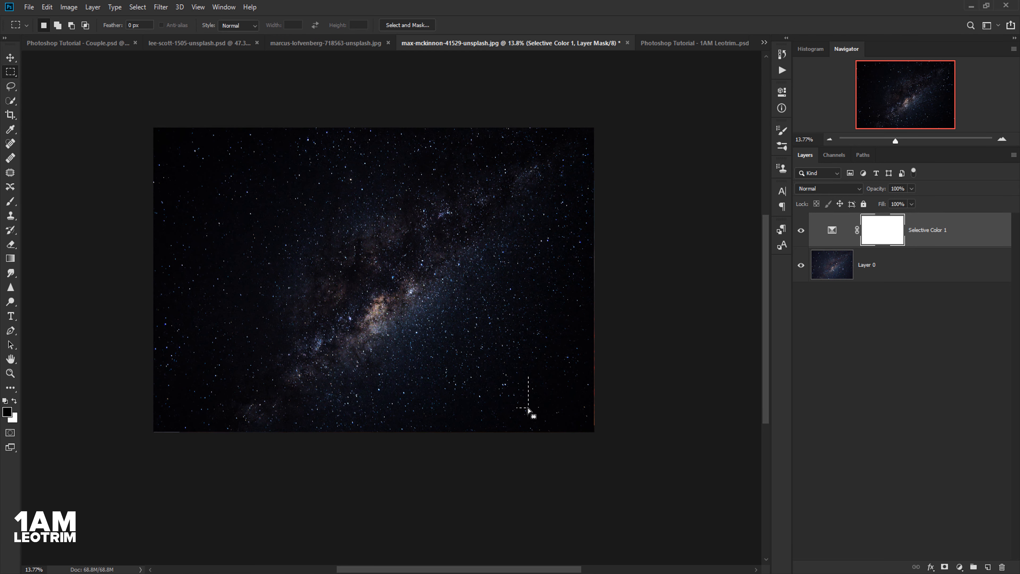
{"action": "left_click", "coordinate": [47, 7]}
{"action": "left_click", "coordinate": [58, 94]}
{"action": "left_click", "coordinate": [657, 43]}
{"action": "left_click", "coordinate": [47, 7]}
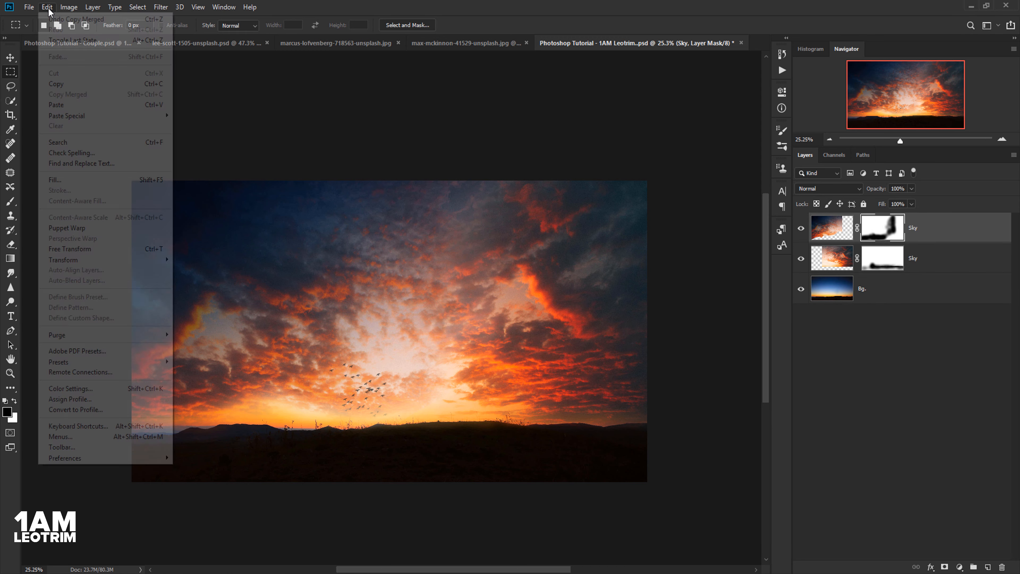
{"action": "left_click", "coordinate": [56, 103]}
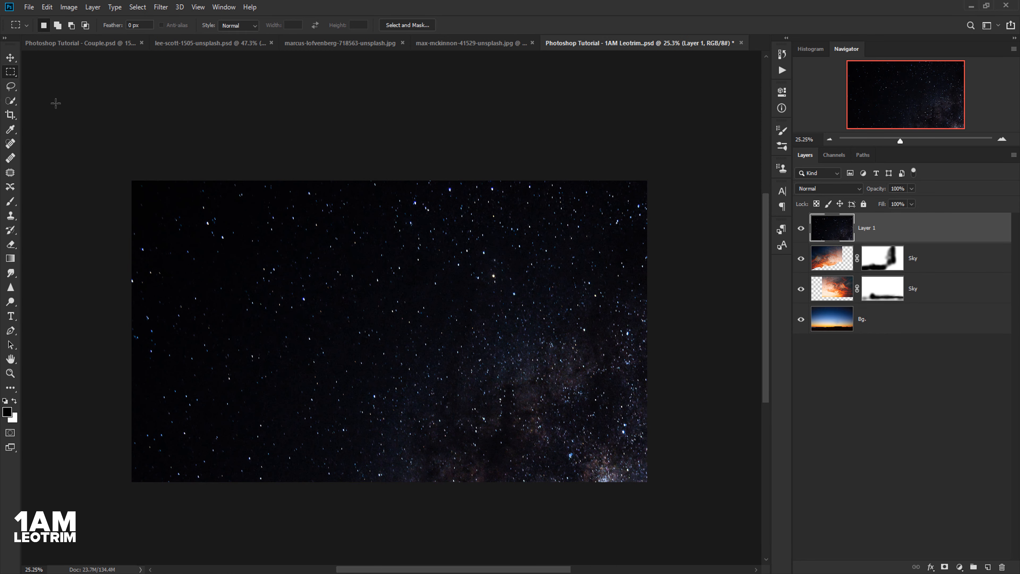
- Scale the pasted star layer to about 45% over the canvas's upper-left area and set its blend mode to Screen
{"action": "left_click", "coordinate": [11, 61]}
{"action": "scroll", "coordinate": [259, 116], "scroll_direction": "down", "scroll_amount": 4}
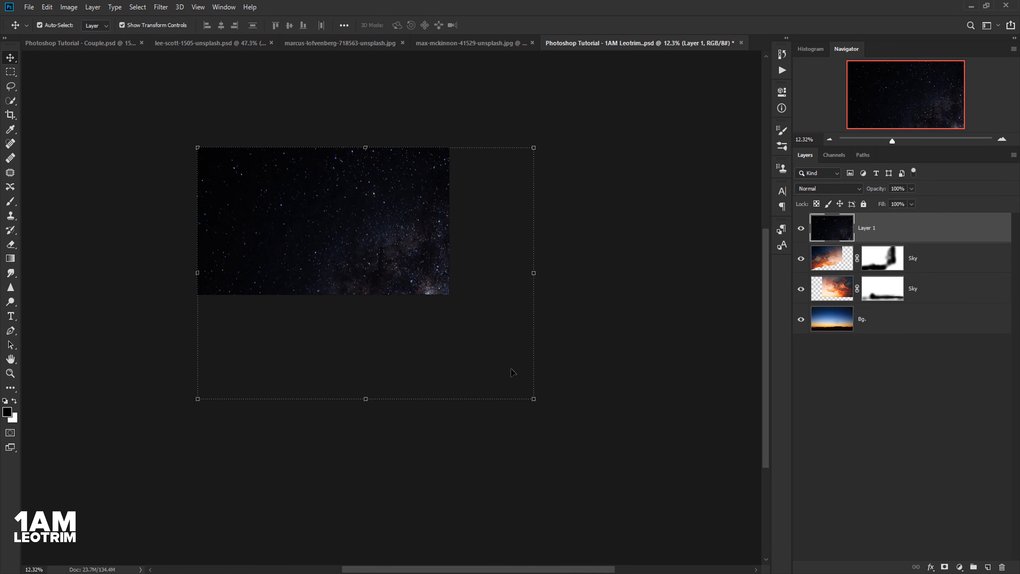
{"action": "left_click_drag", "start_coordinate": [535, 397], "coordinate": [341, 252]}
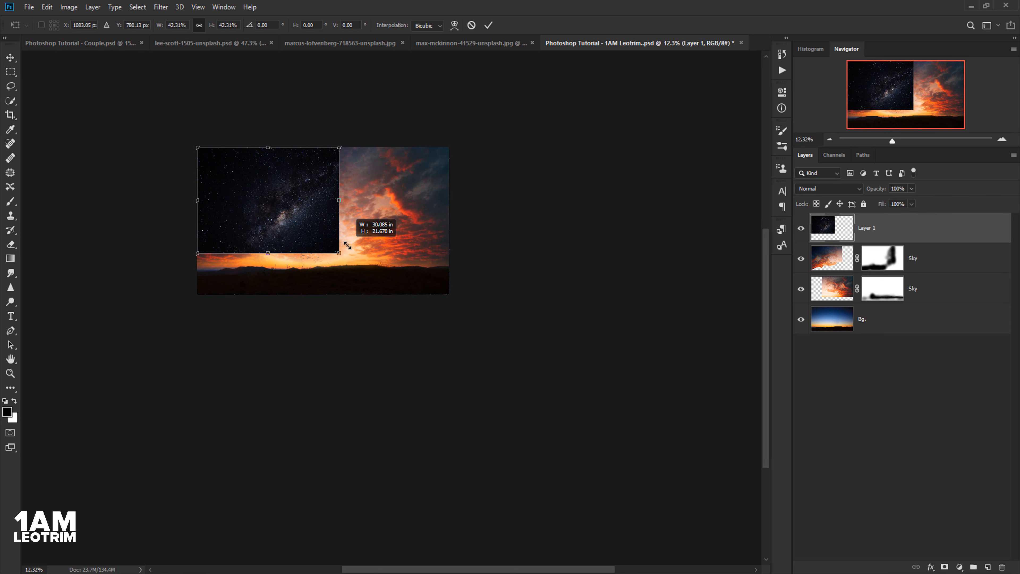
{"action": "scroll", "coordinate": [359, 282], "scroll_direction": "up", "scroll_amount": 2}
{"action": "left_click_drag", "start_coordinate": [428, 324], "coordinate": [435, 331]}
{"action": "left_click_drag", "start_coordinate": [147, 110], "coordinate": [143, 105]}
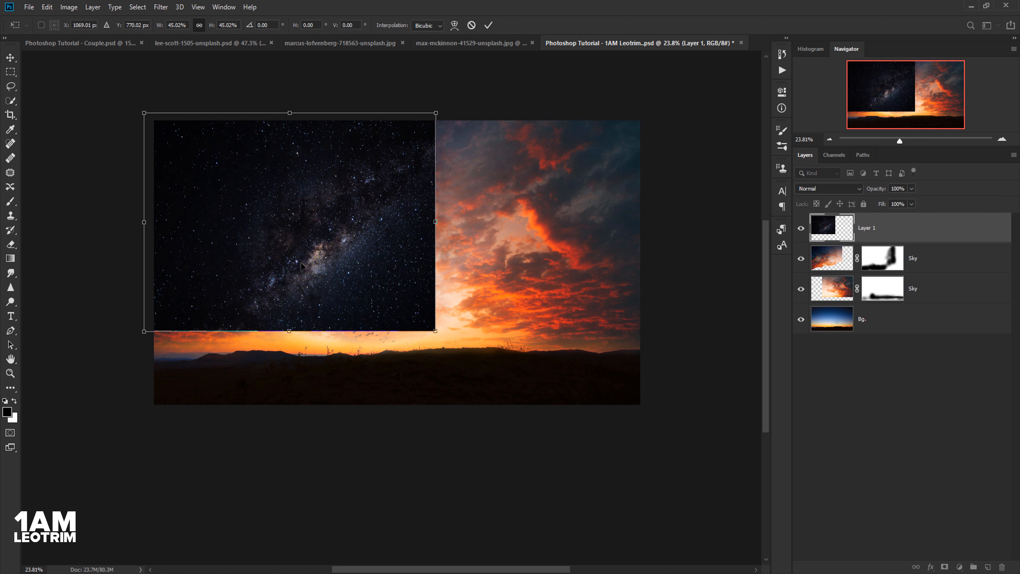
{"action": "left_click_drag", "start_coordinate": [301, 266], "coordinate": [290, 238]}
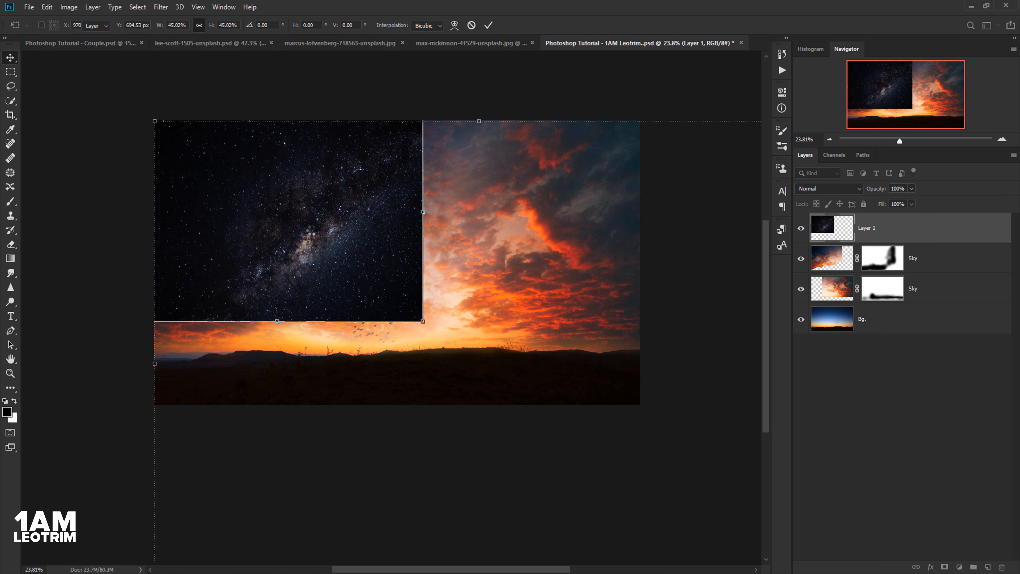
{"action": "key", "text": "Return"}
{"action": "left_click", "coordinate": [815, 188]}
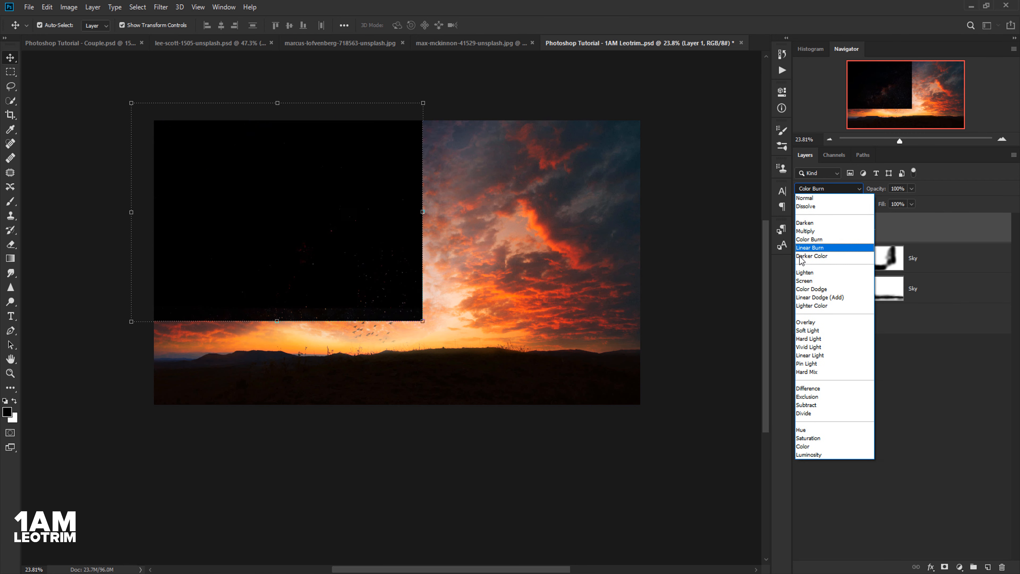
{"action": "left_click", "coordinate": [804, 280]}
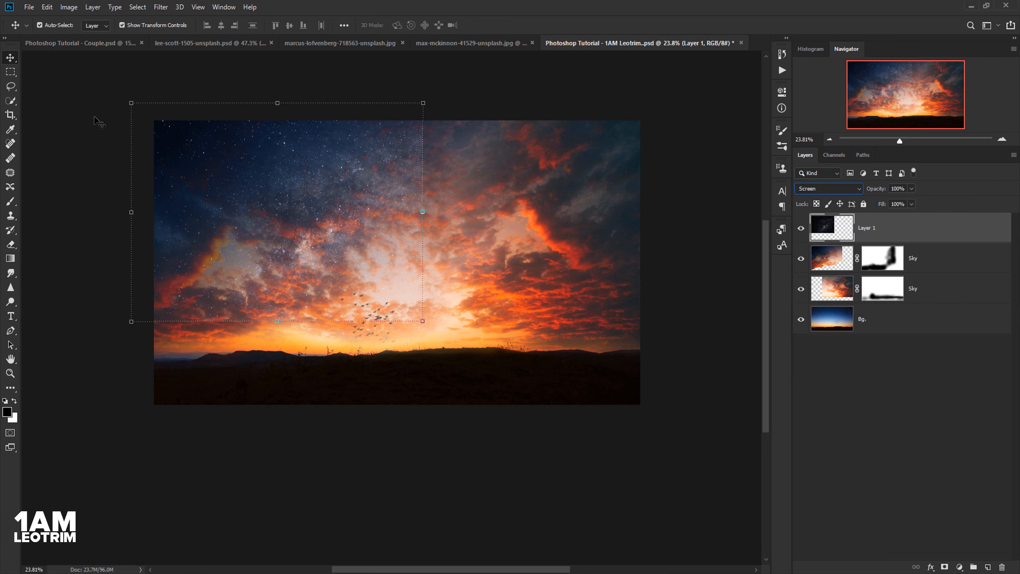
- Soften the star layer with a Gaussian Blur and rename the layer G
{"action": "left_click", "coordinate": [161, 8]}
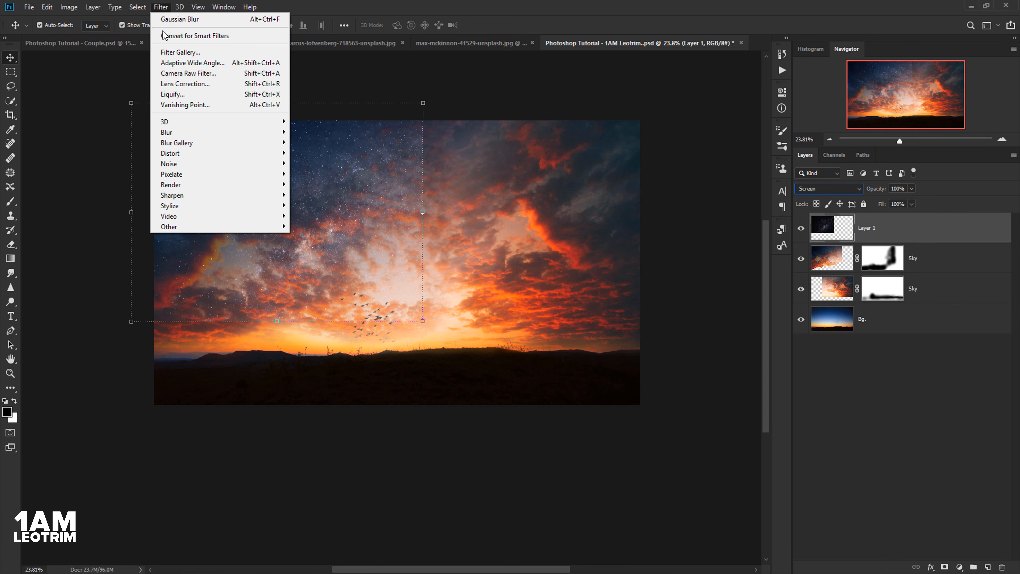
{"action": "mouse_move", "coordinate": [181, 132]}
{"action": "left_click", "coordinate": [319, 173]}
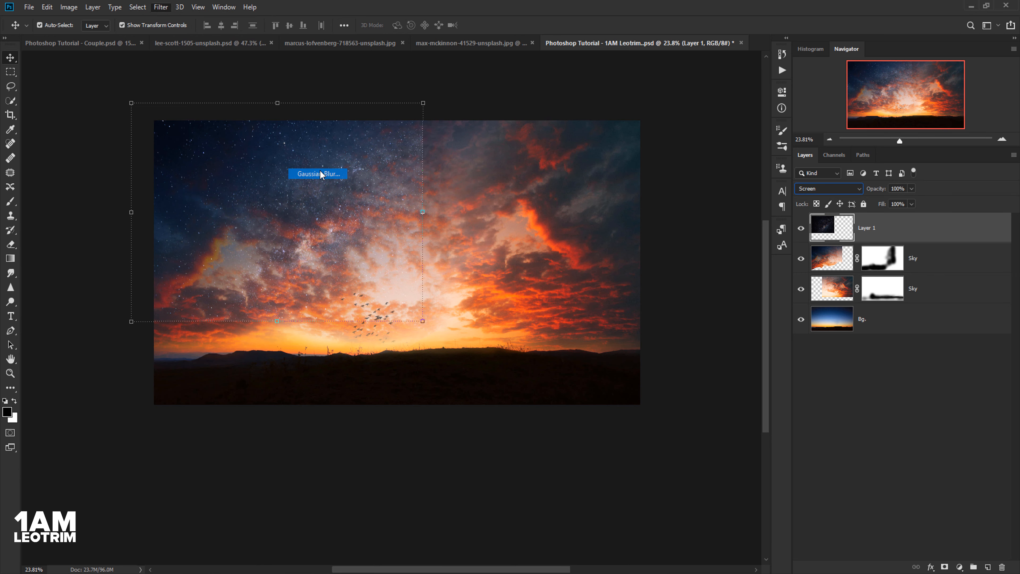
{"action": "left_click_drag", "start_coordinate": [270, 100], "coordinate": [470, 119]}
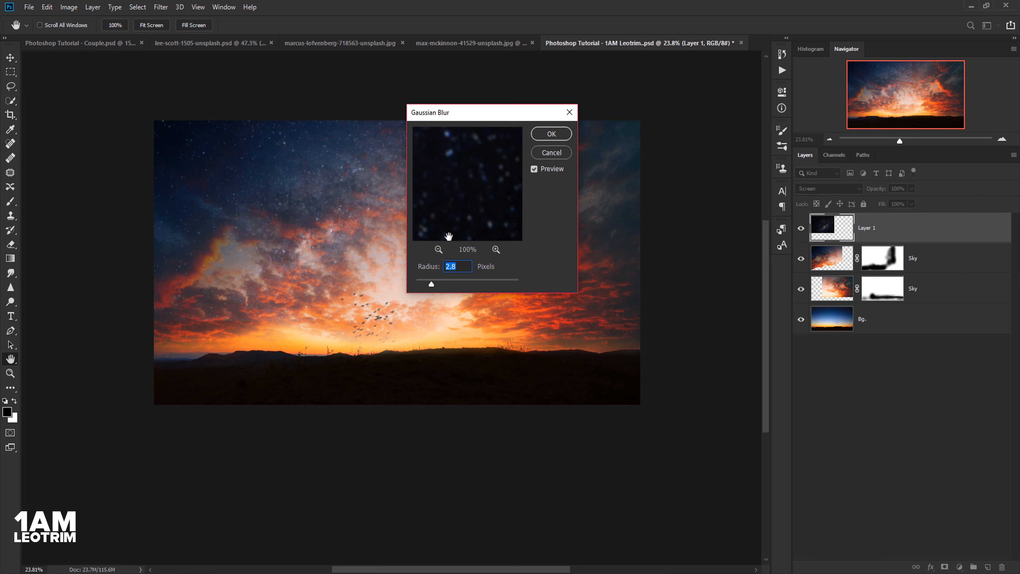
{"action": "key", "text": "Return"}
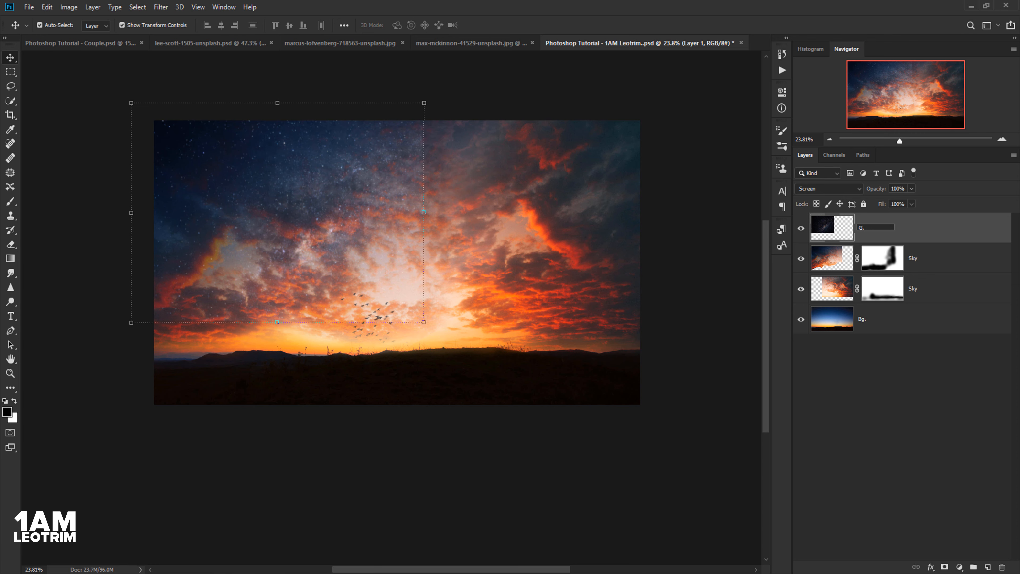
{"action": "key", "text": "Return"}
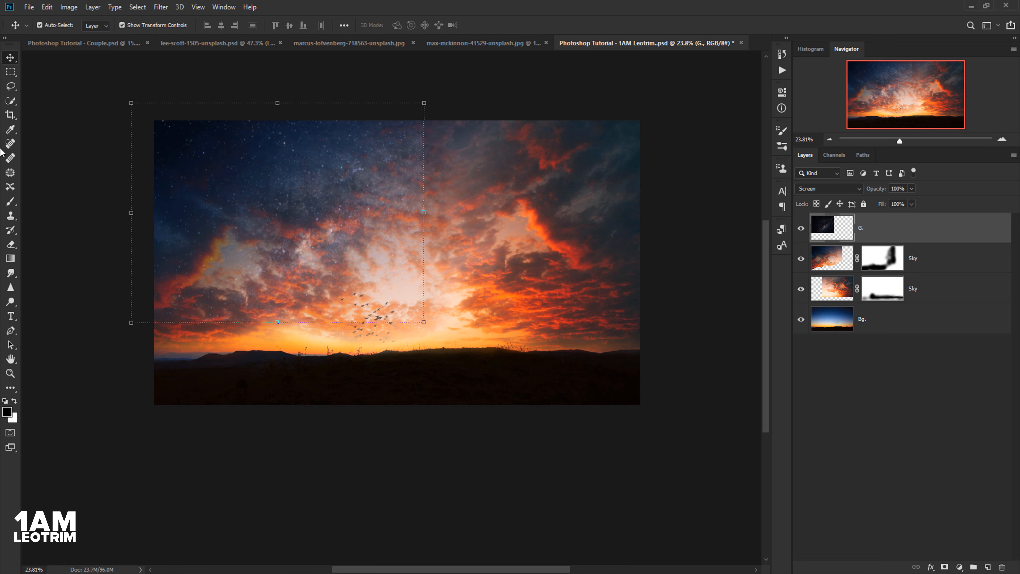
- Add a layer mask to G. and paint out its vertical right seam with a soft black 432 px brush at 11% opacity
{"action": "left_click", "coordinate": [11, 201]}
{"action": "scroll", "coordinate": [103, 173], "scroll_direction": "up", "scroll_amount": 1}
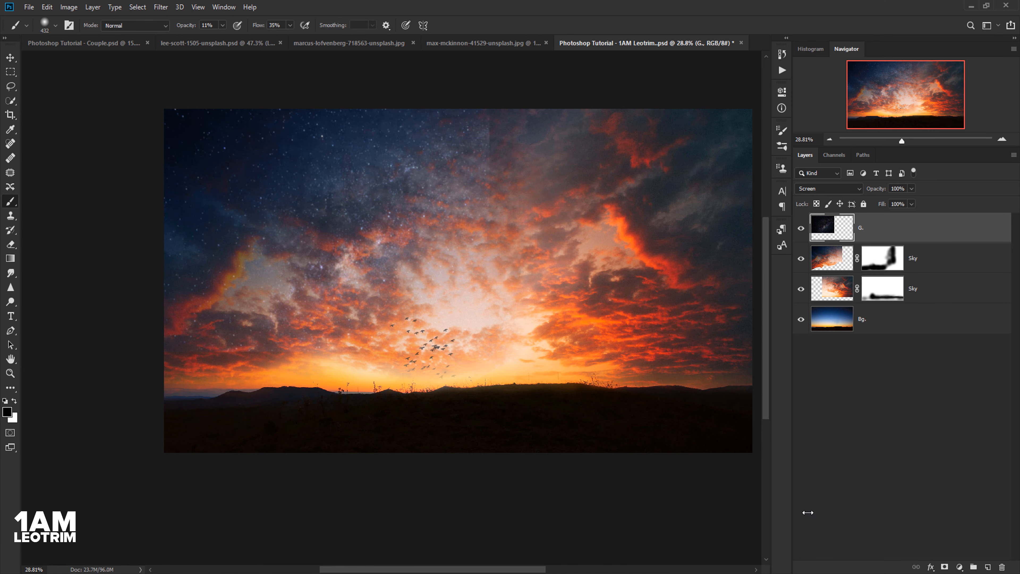
{"action": "left_click", "coordinate": [945, 567]}
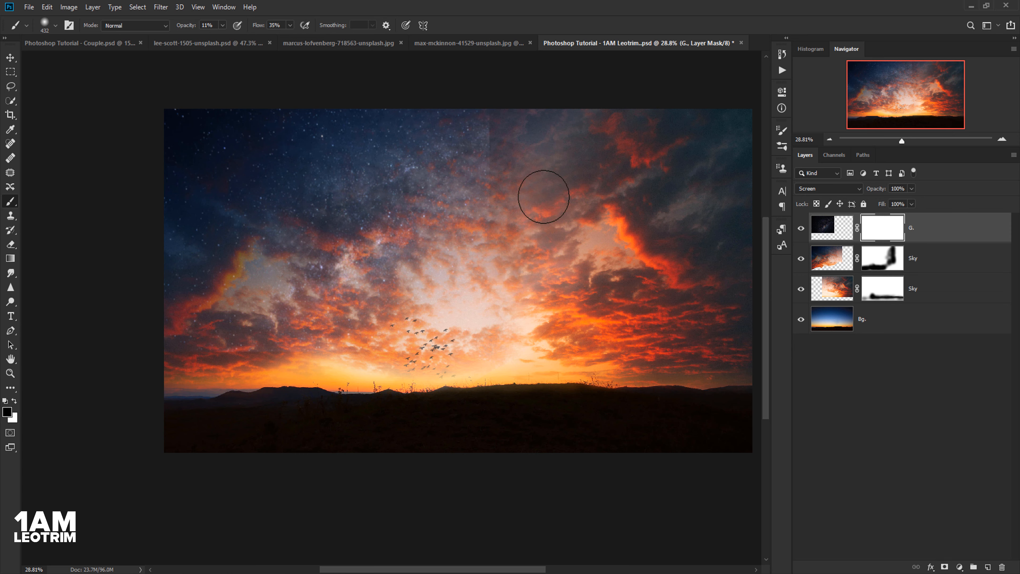
{"action": "scroll", "coordinate": [455, 128], "scroll_direction": "down", "scroll_amount": 1}
{"action": "scroll", "coordinate": [454, 128], "scroll_direction": "up", "scroll_amount": 7}
{"action": "mouse_move", "coordinate": [507, 137]}
{"action": "left_mouse_down"}
{"action": "mouse_move", "coordinate": [504, 185]}
{"action": "mouse_move", "coordinate": [490, 176]}
{"action": "mouse_move", "coordinate": [509, 245]}
{"action": "mouse_move", "coordinate": [503, 174]}
{"action": "mouse_move", "coordinate": [503, 262]}
{"action": "mouse_move", "coordinate": [510, 244]}
{"action": "mouse_move", "coordinate": [495, 233]}
{"action": "mouse_move", "coordinate": [524, 182]}
{"action": "mouse_move", "coordinate": [518, 166]}
{"action": "mouse_move", "coordinate": [523, 179]}
{"action": "mouse_move", "coordinate": [600, 176]}
{"action": "mouse_move", "coordinate": [545, 168]}
{"action": "mouse_move", "coordinate": [551, 68]}
{"action": "mouse_move", "coordinate": [520, 75]}
{"action": "mouse_move", "coordinate": [487, 222]}
{"action": "mouse_move", "coordinate": [399, 292]}
{"action": "mouse_move", "coordinate": [388, 285]}
{"action": "mouse_move", "coordinate": [462, 229]}
{"action": "mouse_move", "coordinate": [483, 242]}
{"action": "mouse_move", "coordinate": [457, 276]}
{"action": "mouse_move", "coordinate": [394, 313]}
{"action": "mouse_move", "coordinate": [326, 320]}
{"action": "mouse_move", "coordinate": [369, 290]}
{"action": "mouse_move", "coordinate": [487, 240]}
{"action": "mouse_move", "coordinate": [541, 190]}
{"action": "mouse_move", "coordinate": [512, 177]}
{"action": "mouse_move", "coordinate": [501, 238]}
{"action": "mouse_move", "coordinate": [493, 157]}
{"action": "mouse_move", "coordinate": [514, 160]}
{"action": "left_mouse_up"}
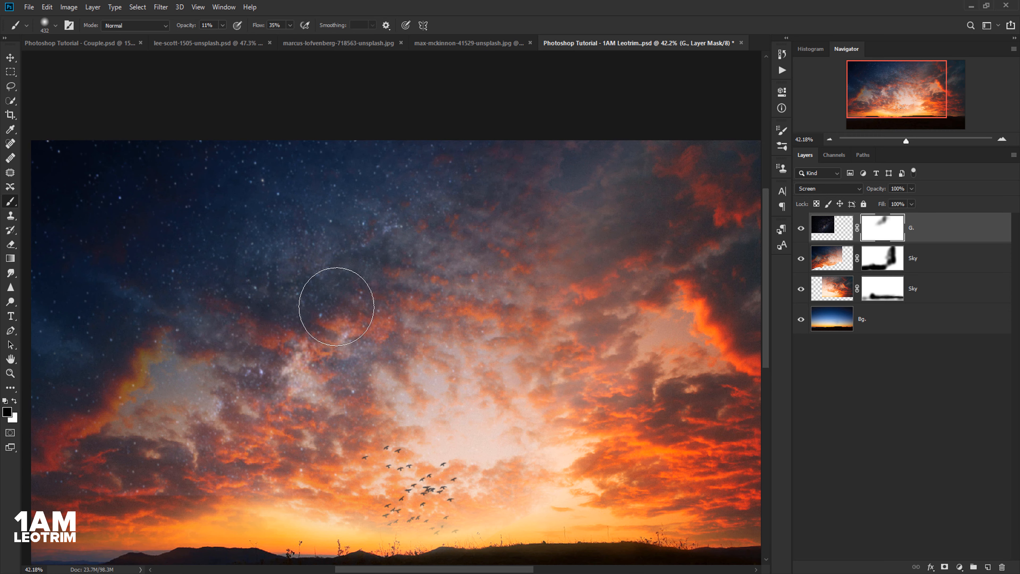
- Paint black on the G. mask from the bright central clouds down to the lower left to fade the stars there
{"action": "scroll", "coordinate": [379, 261], "scroll_direction": "down", "scroll_amount": 4}
{"action": "scroll", "coordinate": [379, 262], "scroll_direction": "up", "scroll_amount": 4}
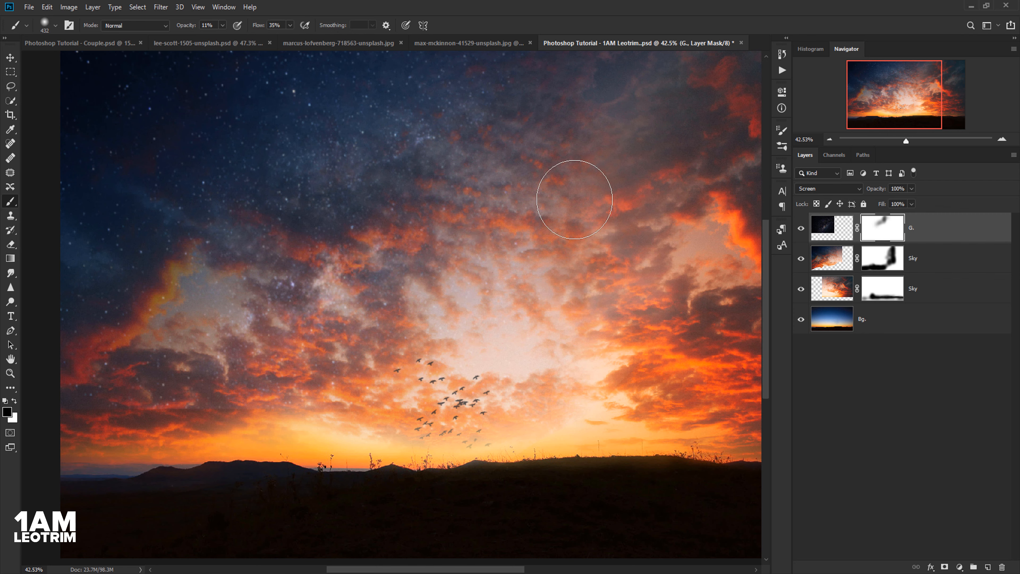
{"action": "mouse_move", "coordinate": [528, 266]}
{"action": "left_mouse_down"}
{"action": "mouse_move", "coordinate": [262, 292]}
{"action": "mouse_move", "coordinate": [283, 350]}
{"action": "mouse_move", "coordinate": [369, 319]}
{"action": "left_mouse_up"}
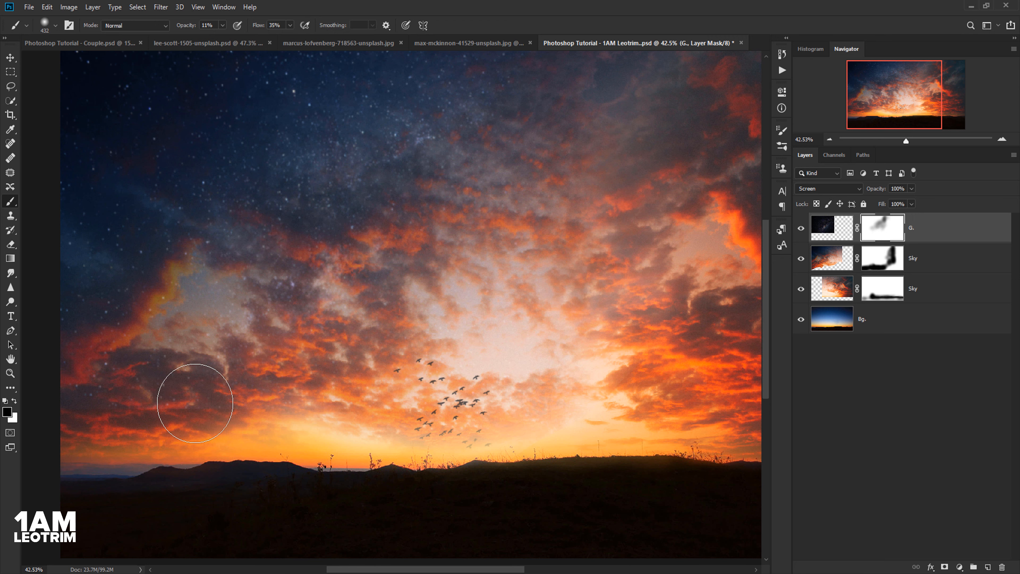
{"action": "left_click_drag", "start_coordinate": [194, 390], "coordinate": [285, 319]}
- Raise the brush opacity to 40% and paint out the stars over the lower-left clouds on the G. mask
{"action": "left_click", "coordinate": [223, 25]}
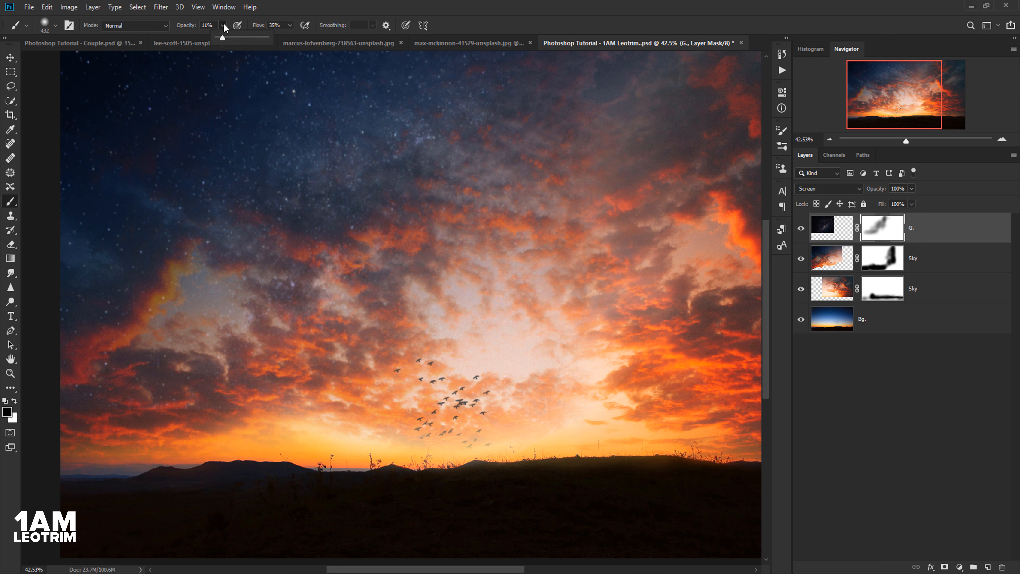
{"action": "mouse_move", "coordinate": [253, 392]}
{"action": "left_mouse_down"}
{"action": "mouse_move", "coordinate": [191, 389]}
{"action": "mouse_move", "coordinate": [138, 403]}
{"action": "left_mouse_up"}
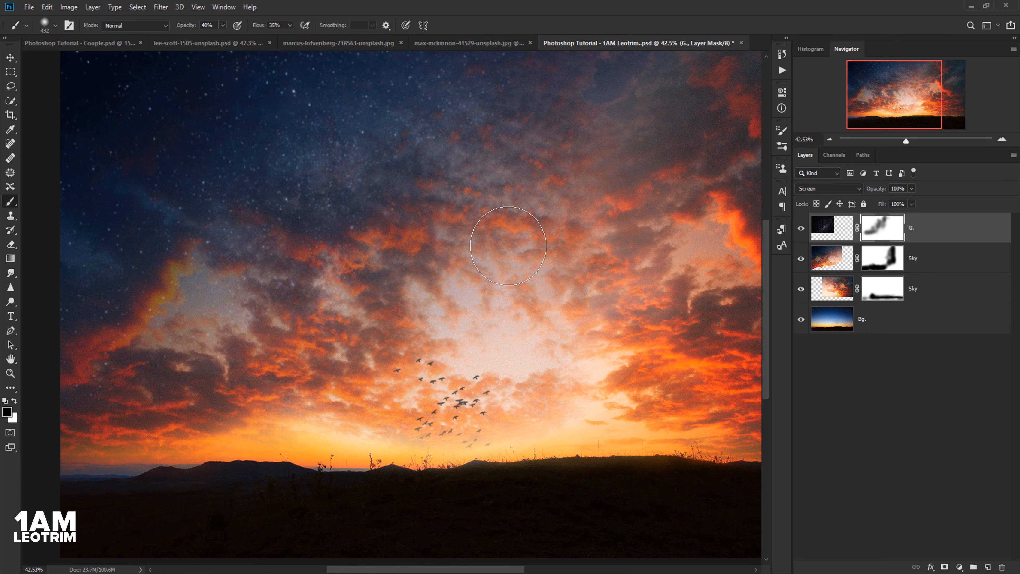
{"action": "scroll", "coordinate": [343, 277], "scroll_direction": "down", "scroll_amount": 3, "text": "alt"}
{"action": "scroll", "coordinate": [373, 243], "scroll_direction": "up", "scroll_amount": 1, "text": "alt"}
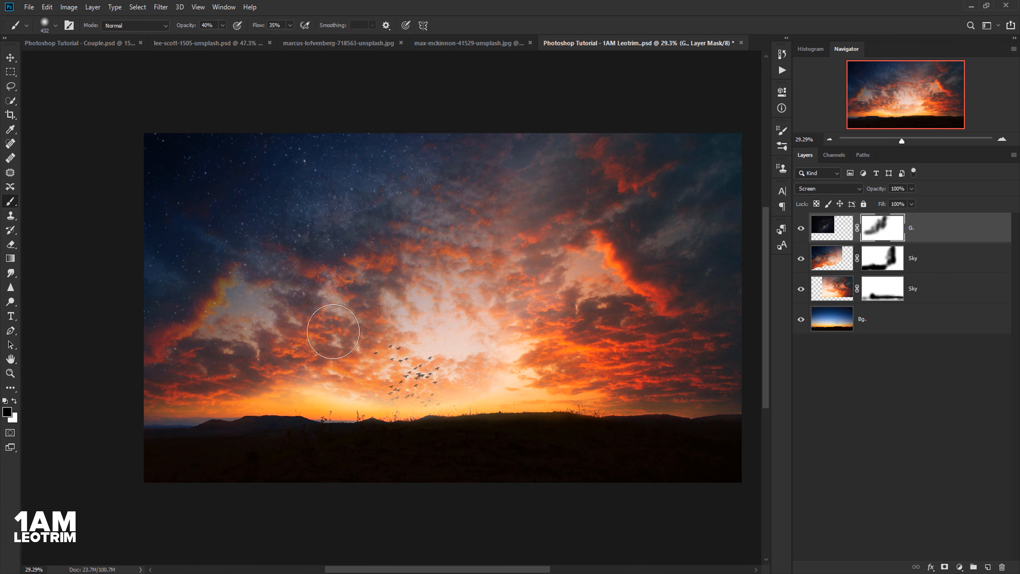
- Paste the copied starry sky again as a new layer above the masked star layer
{"action": "scroll", "coordinate": [306, 280], "scroll_direction": "down", "scroll_amount": 1, "text": "alt"}
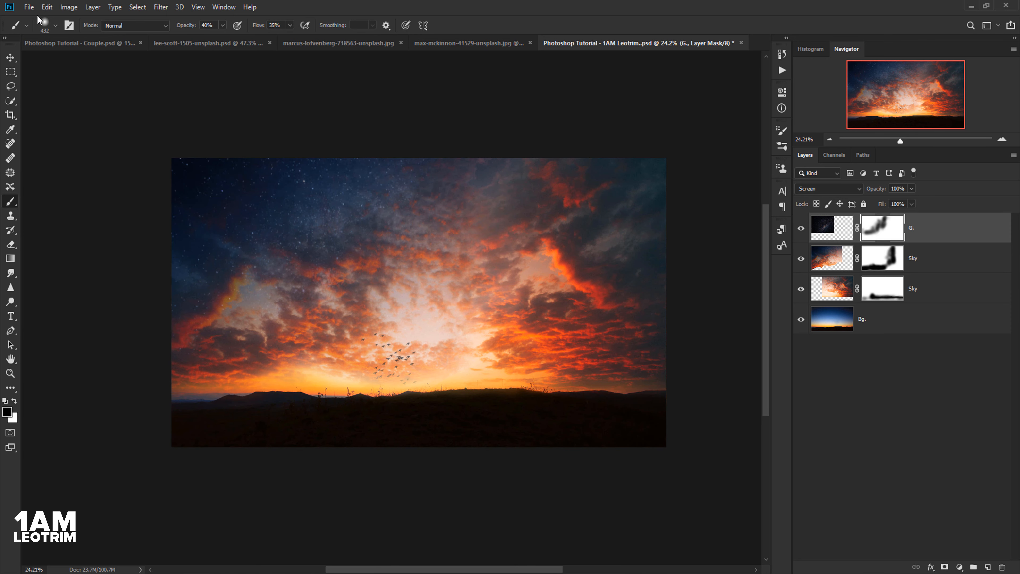
{"action": "left_click", "coordinate": [47, 7]}
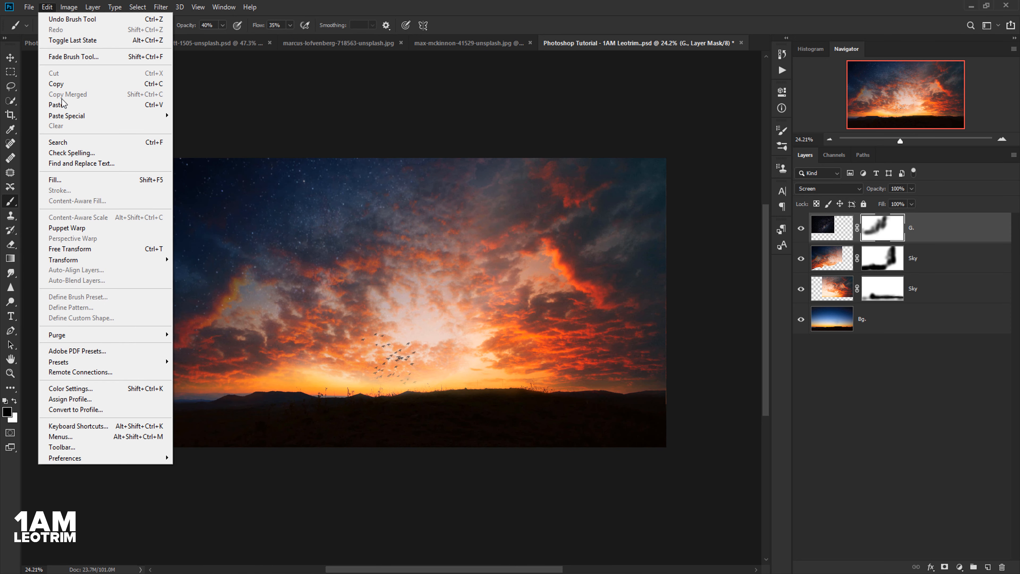
{"action": "left_click", "coordinate": [63, 100]}
- Scale the second star layer to about 46.6%, position it over the canvas's upper-right area, and rename it G
{"action": "left_click", "coordinate": [10, 57]}
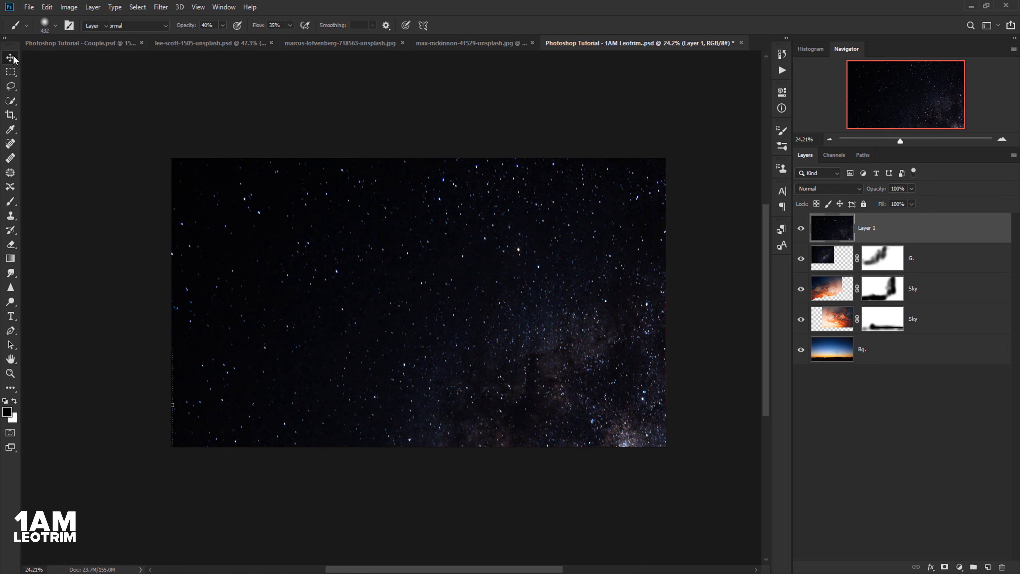
{"action": "left_click_drag", "start_coordinate": [174, 159], "coordinate": [532, 428]}
{"action": "left_click_drag", "start_coordinate": [607, 441], "coordinate": [478, 109]}
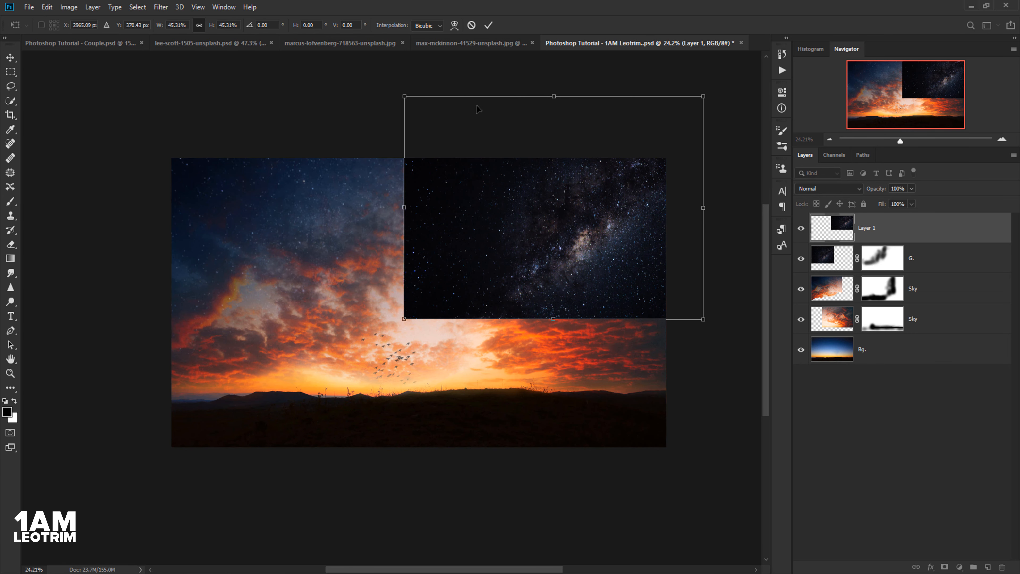
{"action": "mouse_move", "coordinate": [574, 280]}
{"action": "left_mouse_down"}
{"action": "mouse_move", "coordinate": [562, 248]}
{"action": "mouse_move", "coordinate": [570, 271]}
{"action": "left_mouse_up"}
{"action": "left_click_drag", "start_coordinate": [699, 317], "coordinate": [707, 323]}
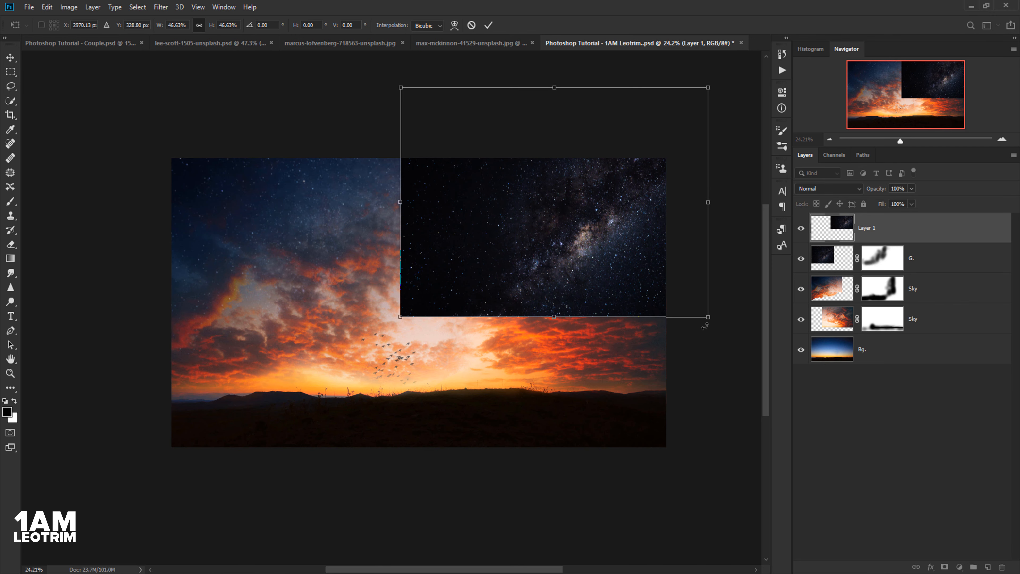
{"action": "key", "text": "Return"}
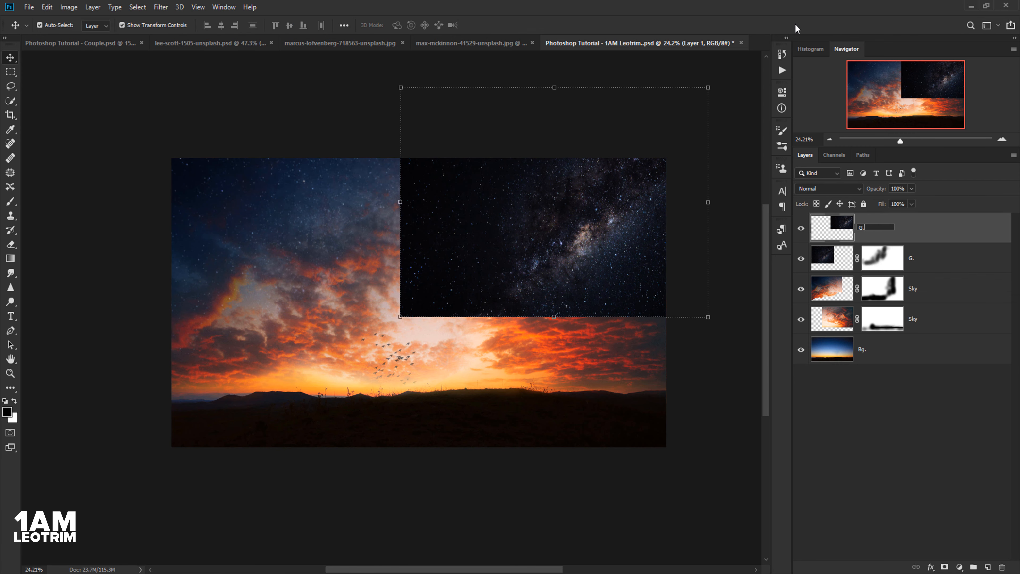
{"action": "key", "text": "Return"}
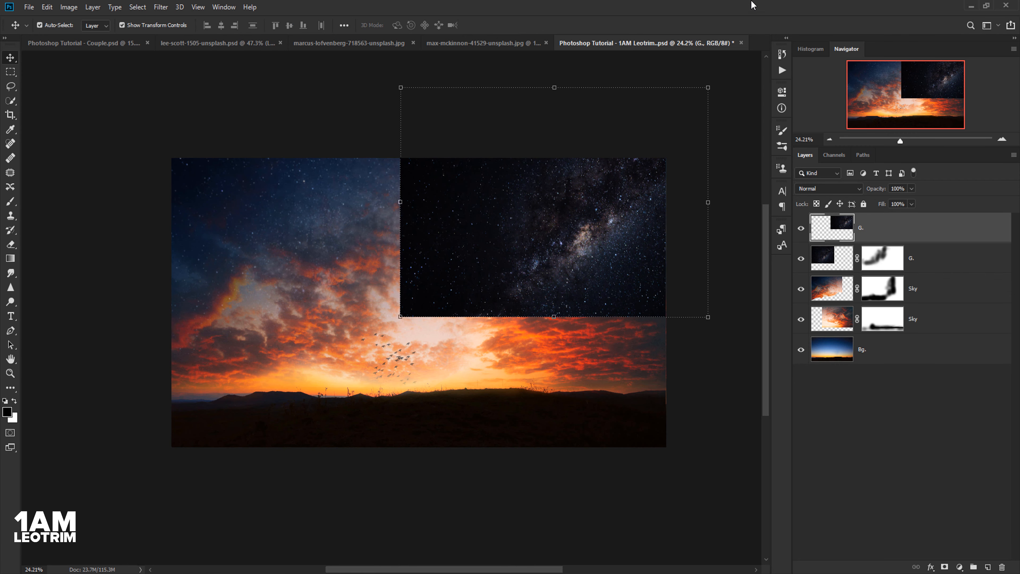
- Add a layer mask to the upper-right star layer
{"action": "left_click", "coordinate": [944, 566]}
{"action": "left_click", "coordinate": [161, 7]}
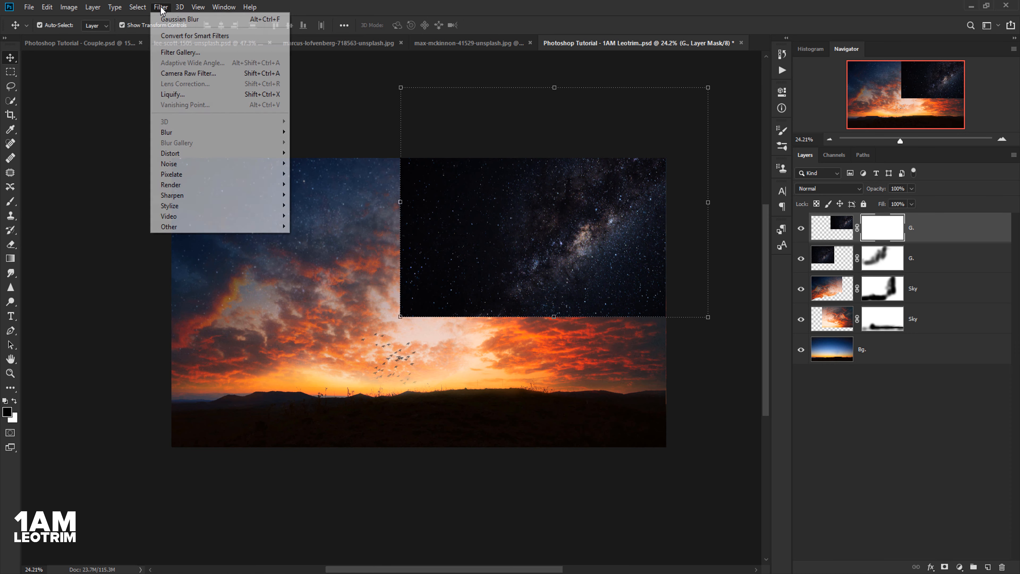
{"action": "mouse_move", "coordinate": [191, 133]}
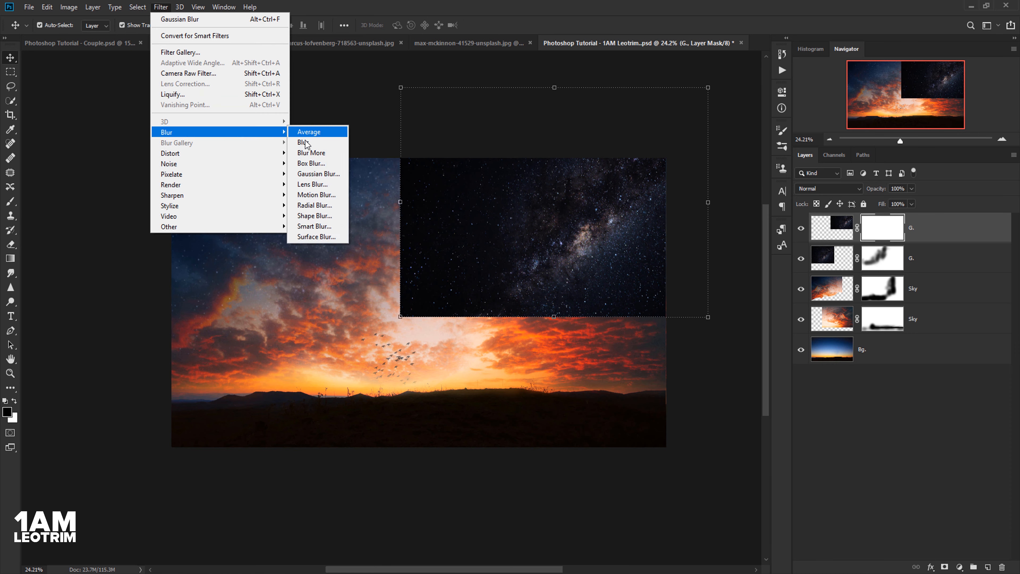
{"action": "left_click", "coordinate": [315, 173]}
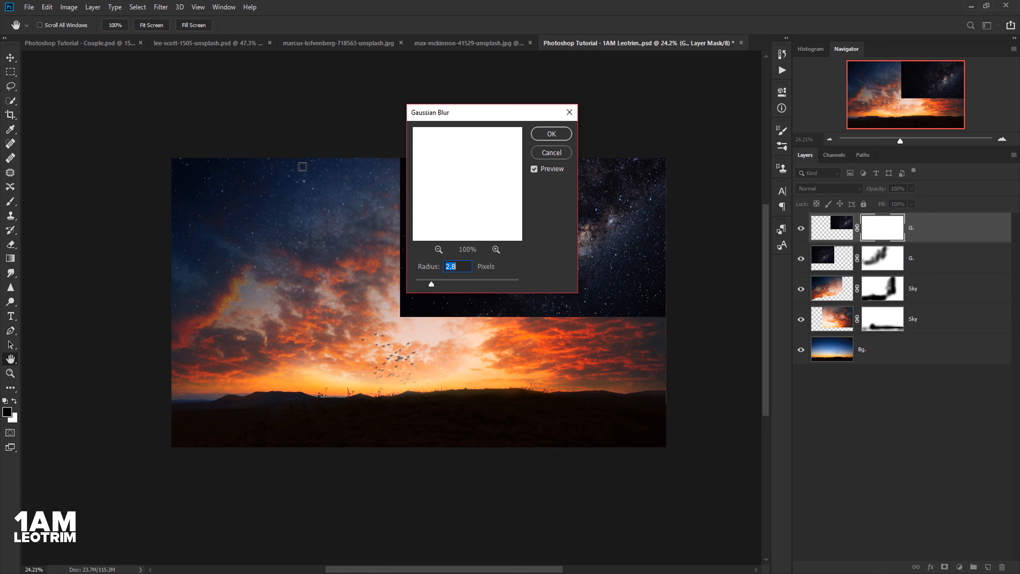
{"action": "left_click", "coordinate": [551, 153]}
- Apply a Gaussian Blur with a 2.8-pixel radius to the image content of the upper-right star layer, not its mask
{"action": "key", "text": "ctrl+2"}
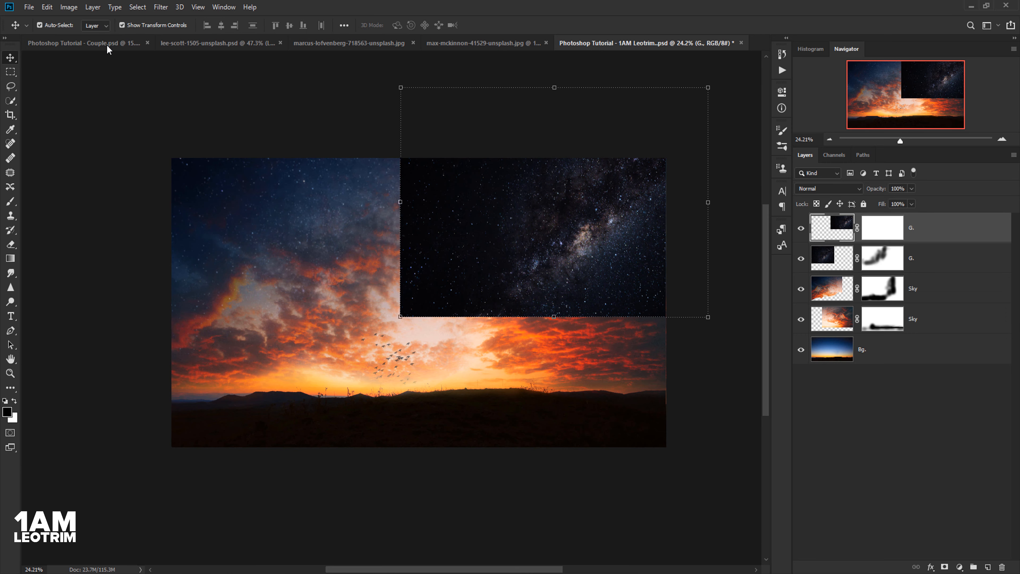
{"action": "left_click", "coordinate": [160, 8]}
{"action": "mouse_move", "coordinate": [280, 135]}
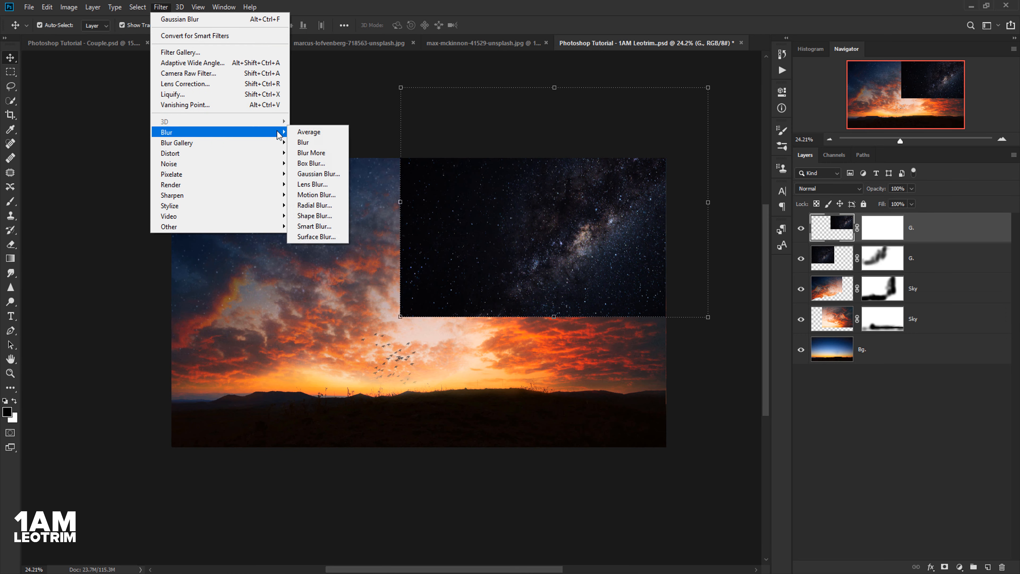
{"action": "left_click", "coordinate": [314, 175]}
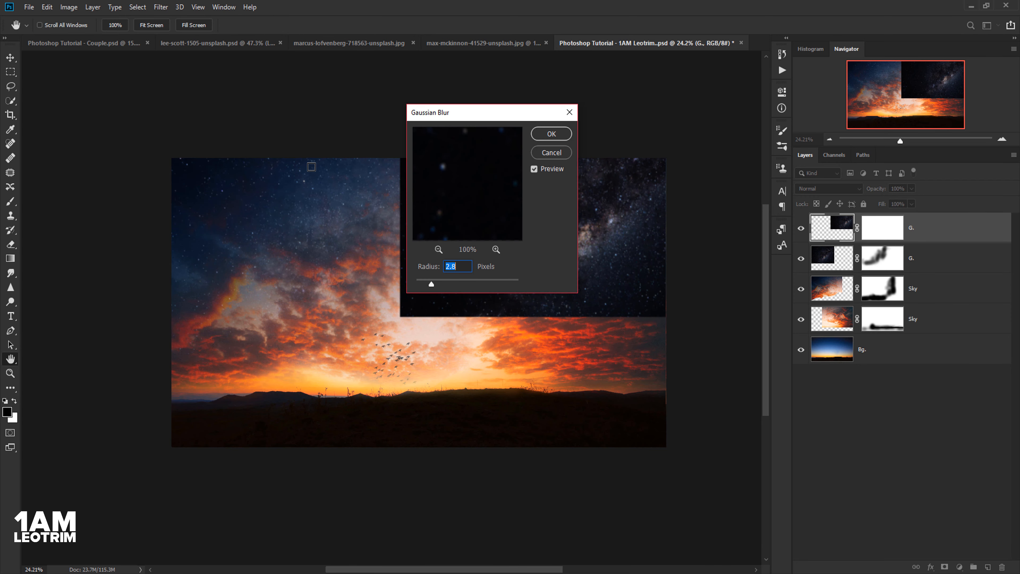
{"action": "key", "text": "Return"}
- Set the upper-right star layer's blend mode to Screen with opacity and fill both at 50%
{"action": "left_click", "coordinate": [818, 189]}
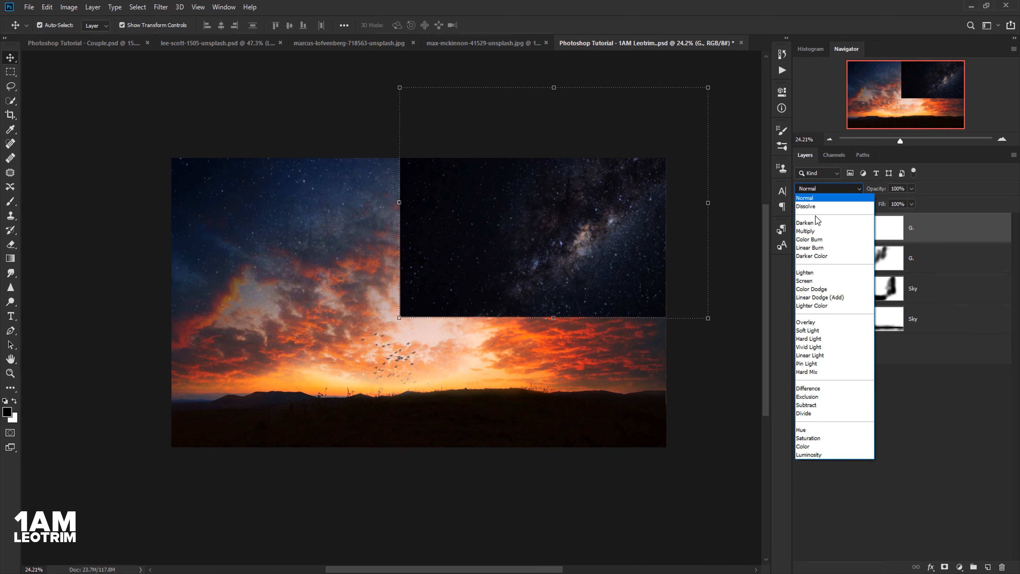
{"action": "left_click", "coordinate": [810, 281]}
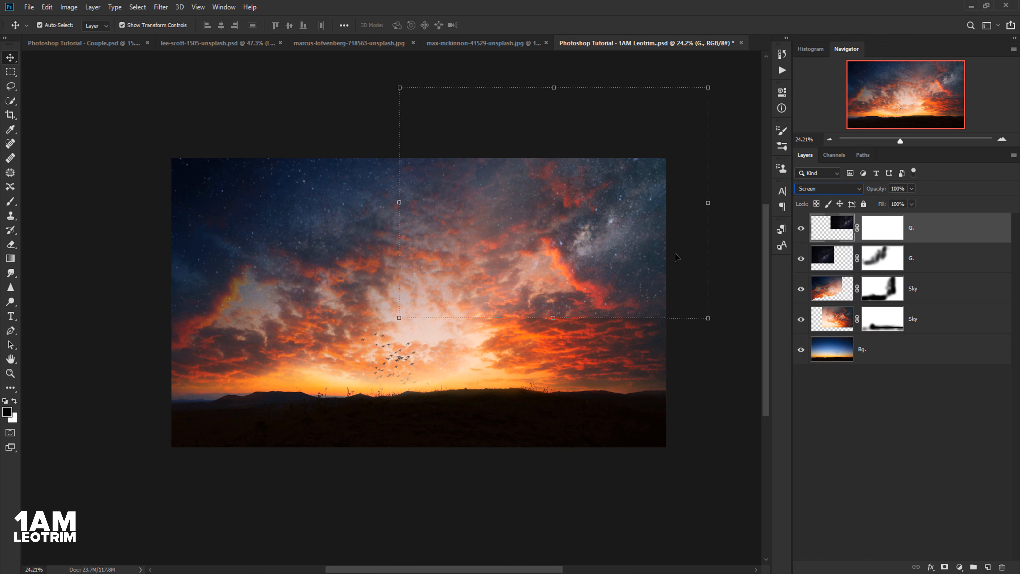
{"action": "left_click", "coordinate": [11, 201]}
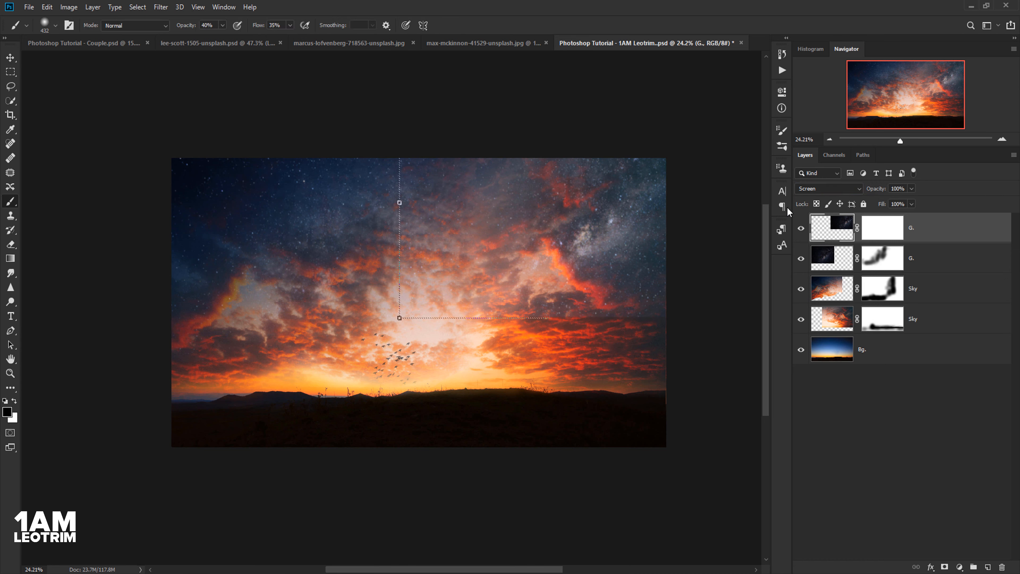
{"action": "left_click", "coordinate": [884, 188]}
{"action": "type", "text": "50"}
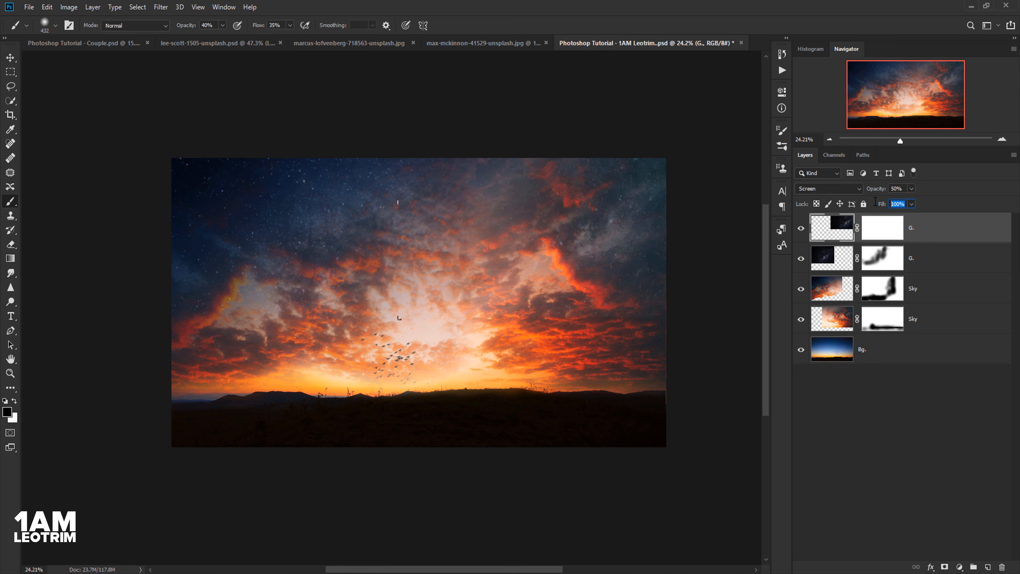
{"action": "type", "text": "50"}
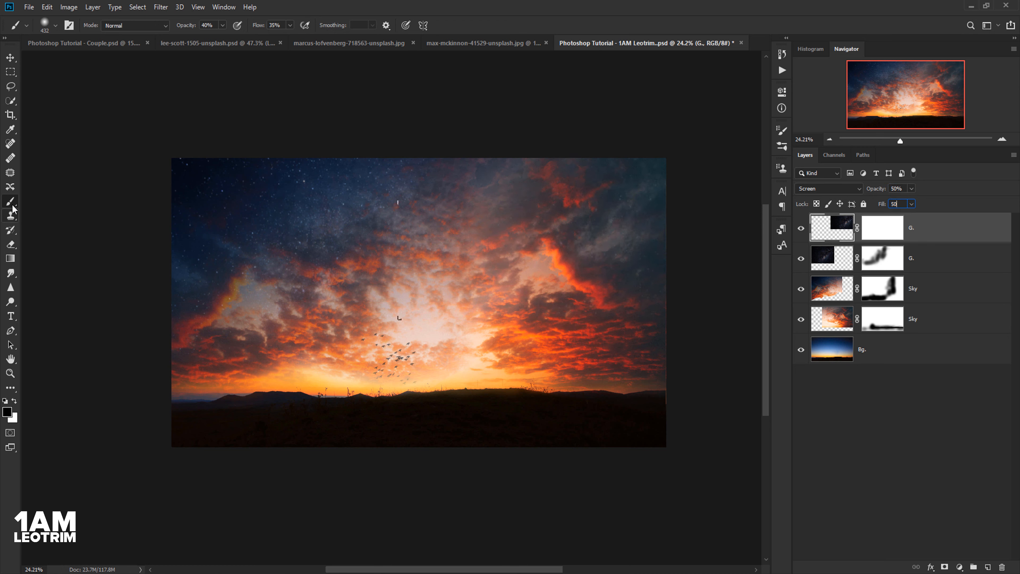
- Paint black at 40% brush opacity on the top G. layer's mask to fade the stars over the red clouds at the right
{"action": "scroll", "coordinate": [549, 238], "scroll_direction": "up", "scroll_amount": 2}
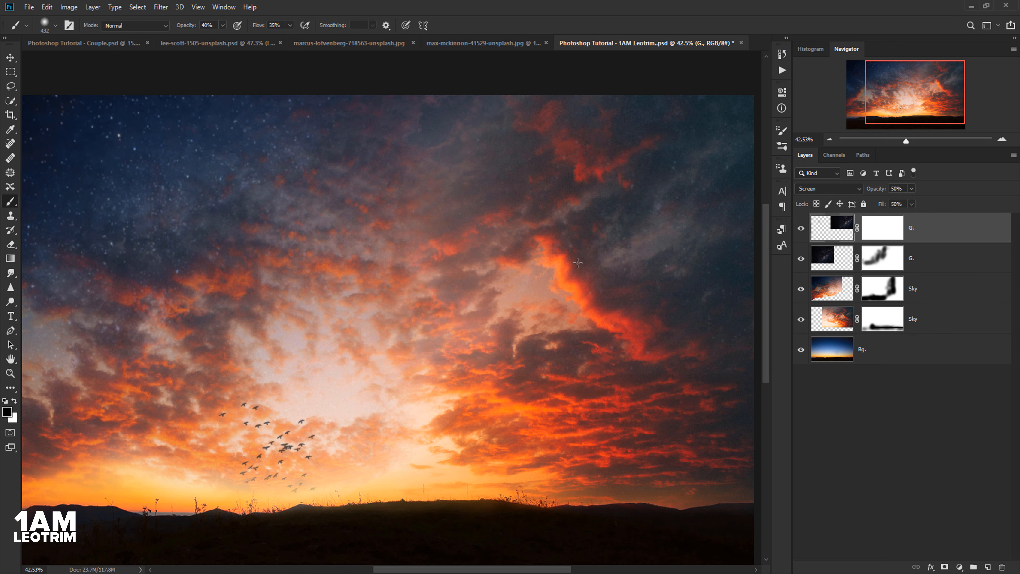
{"action": "left_click", "coordinate": [883, 235]}
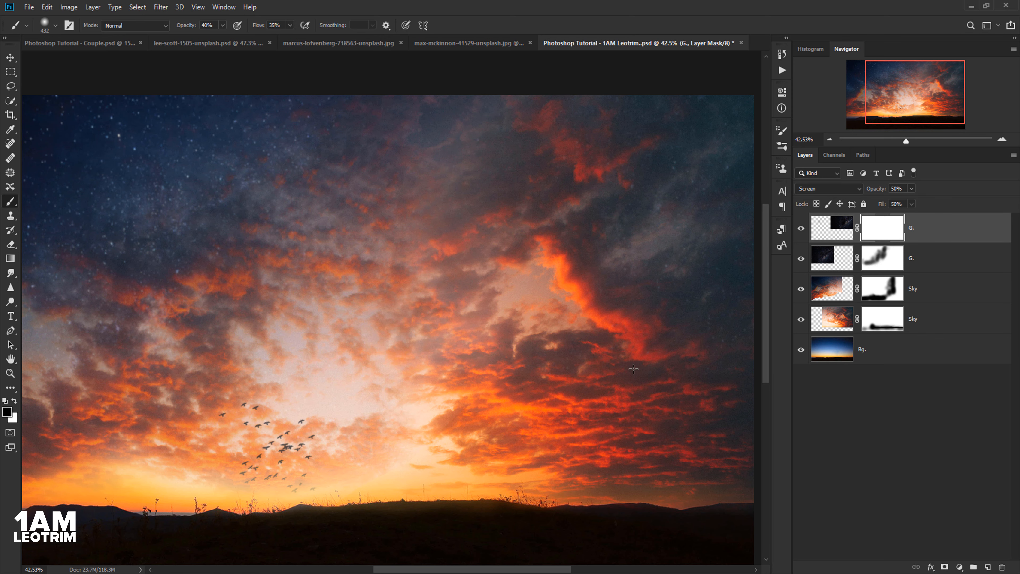
{"action": "scroll", "coordinate": [426, 197], "scroll_direction": "down", "scroll_amount": 3}
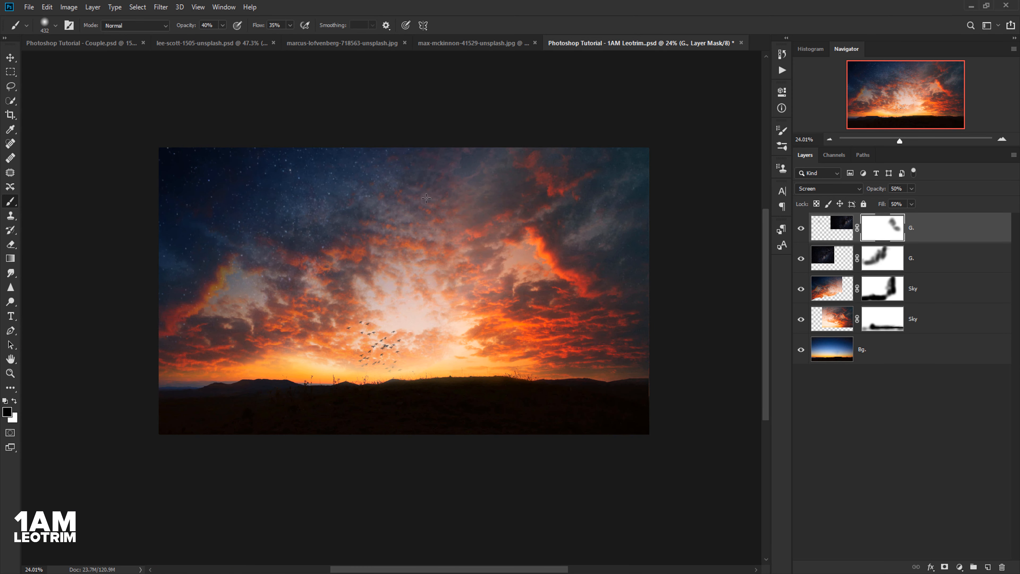
{"action": "scroll", "coordinate": [385, 232], "scroll_direction": "up", "scroll_amount": 1}
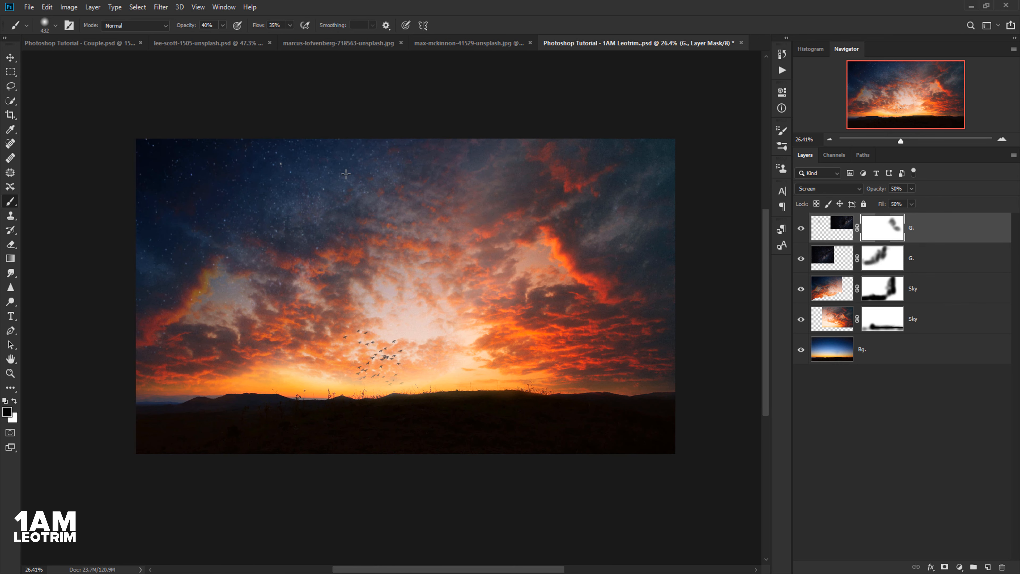
- Select a rectangle around the crescent in the moon photo document and copy it merged
{"action": "left_click", "coordinate": [333, 44]}
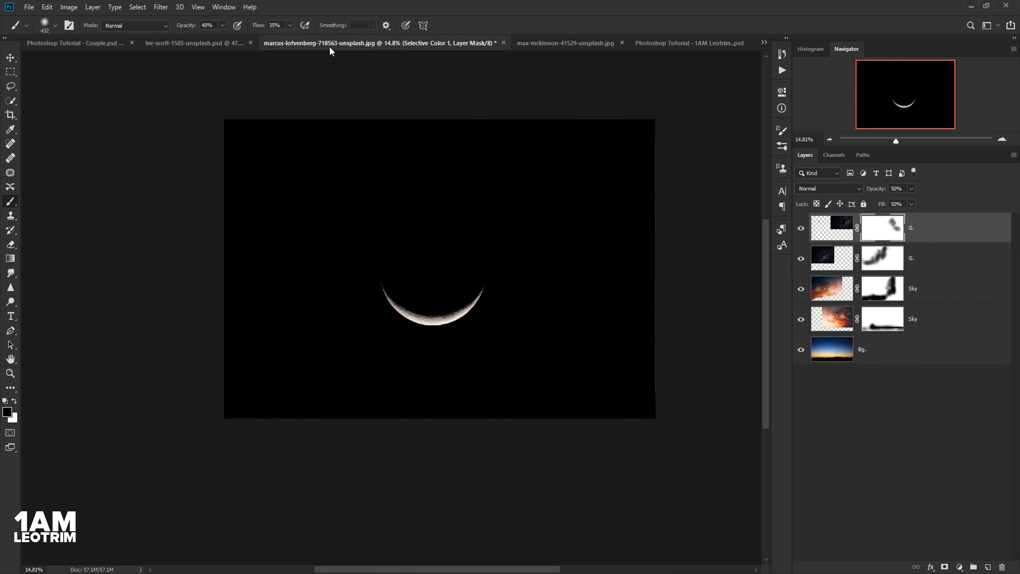
{"action": "left_click", "coordinate": [10, 72]}
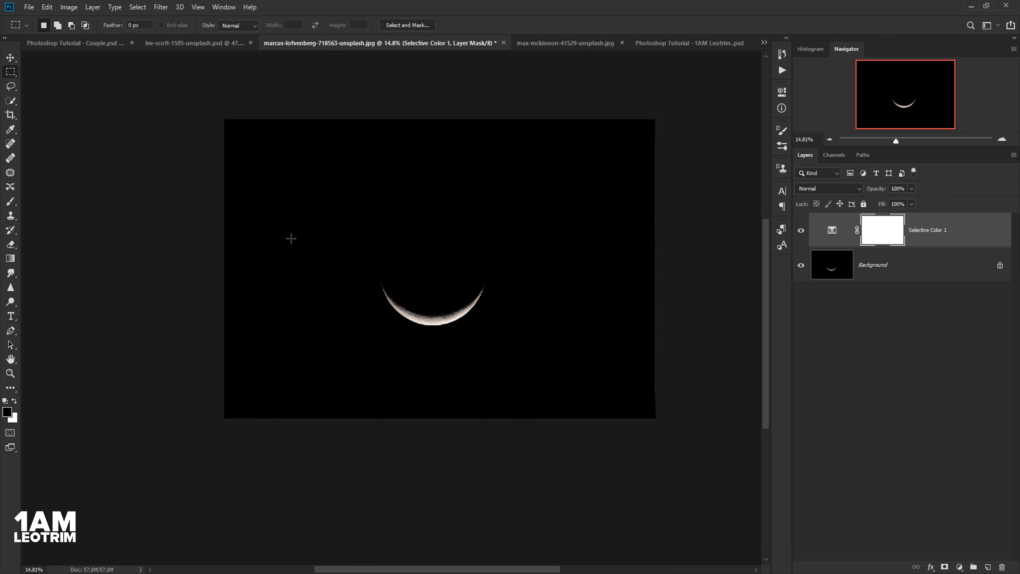
{"action": "left_click_drag", "start_coordinate": [302, 229], "coordinate": [560, 374]}
{"action": "left_click", "coordinate": [47, 7]}
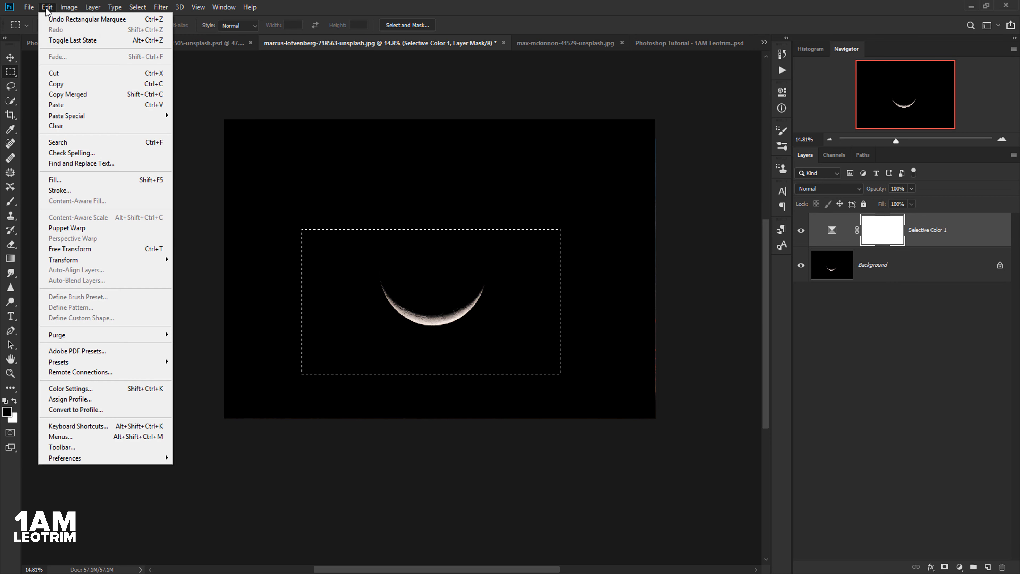
{"action": "left_click", "coordinate": [80, 91]}
- Paste the crescent into the 1AM Leotrim composite as a new top layer and rename it Moon
{"action": "left_click", "coordinate": [654, 43]}
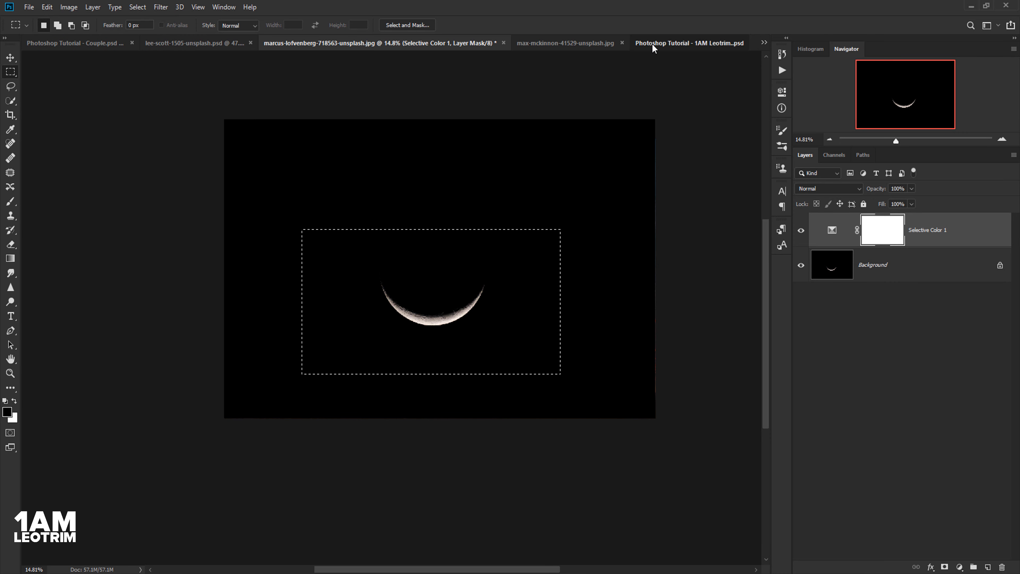
{"action": "left_click", "coordinate": [47, 7]}
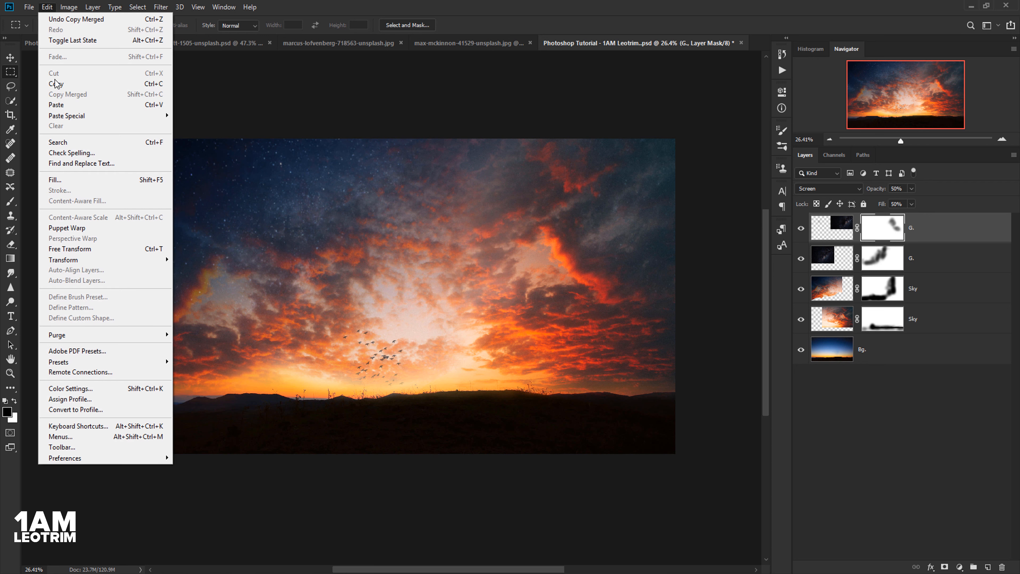
{"action": "left_click", "coordinate": [60, 103]}
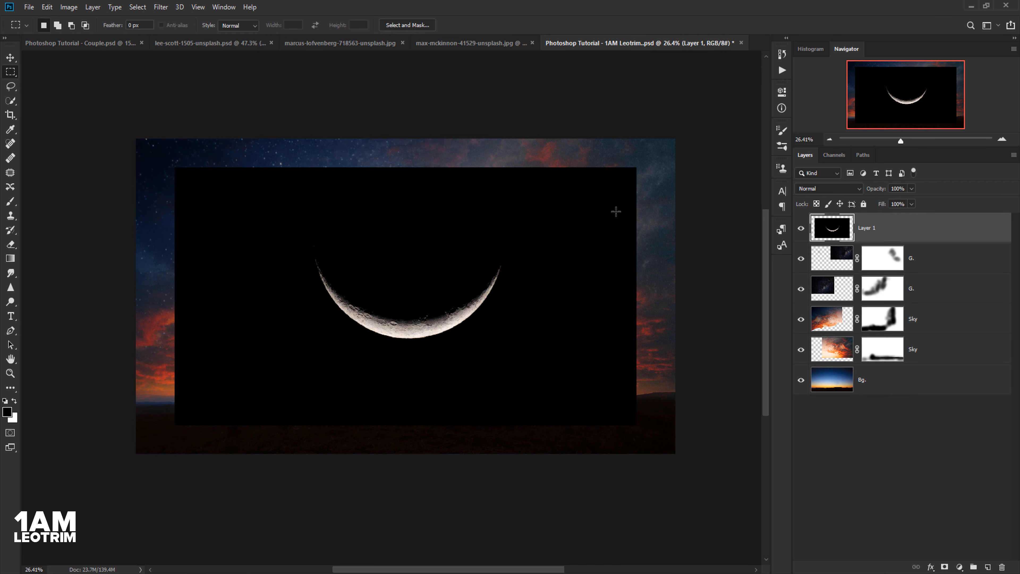
{"action": "double_click", "coordinate": [867, 228]}
{"action": "key", "text": "Return"}
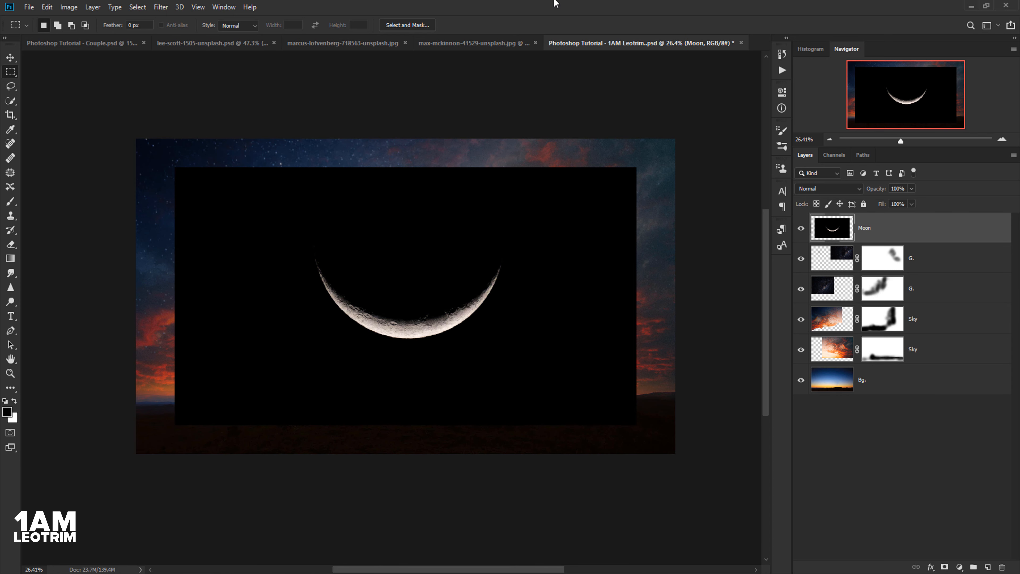
- Scale the Moon layer to about 50%, rotate it about -63°, and position the crescent in the upper middle of the sky
{"action": "left_click", "coordinate": [13, 59]}
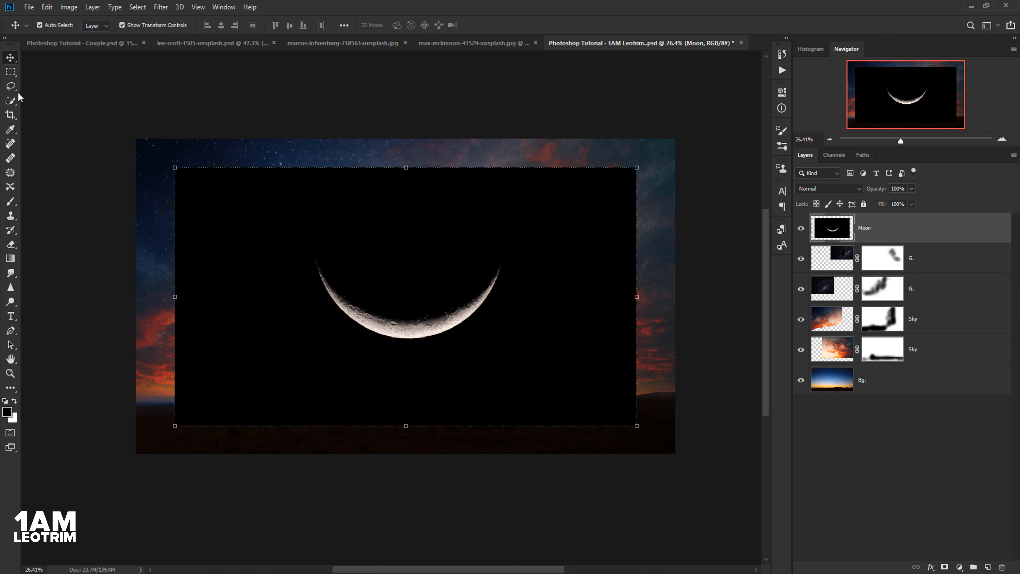
{"action": "left_click_drag", "start_coordinate": [174, 165], "coordinate": [360, 270]}
{"action": "left_click_drag", "start_coordinate": [639, 253], "coordinate": [486, 182]}
{"action": "left_click_drag", "start_coordinate": [488, 339], "coordinate": [429, 234]}
{"action": "left_click_drag", "start_coordinate": [365, 352], "coordinate": [375, 333]}
{"action": "left_click_drag", "start_coordinate": [496, 113], "coordinate": [499, 125]}
{"action": "key", "text": "Return"}
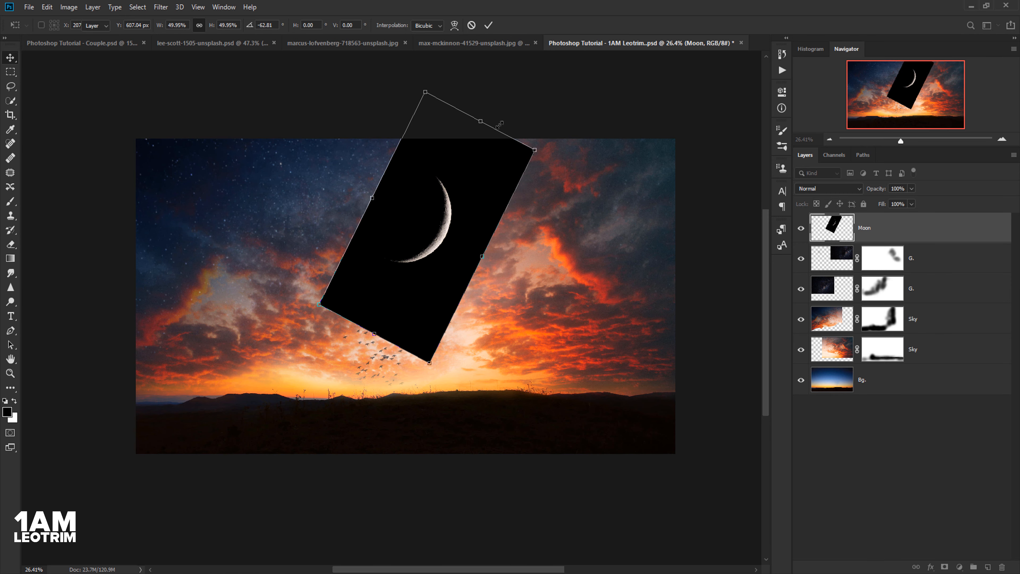
- Set the Moon layer's blend mode to Screen
{"action": "left_click", "coordinate": [845, 190]}
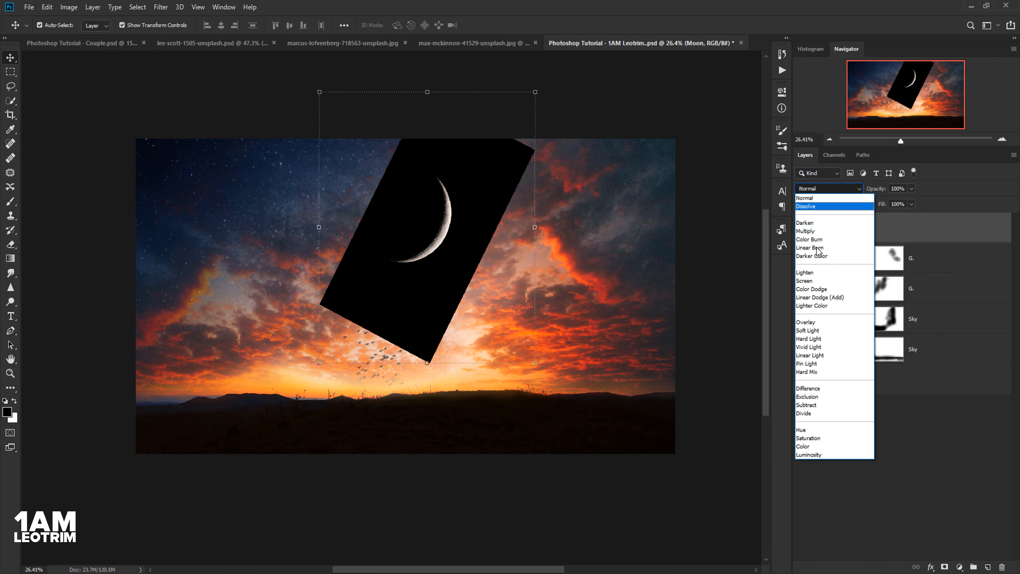
{"action": "left_click", "coordinate": [808, 278]}
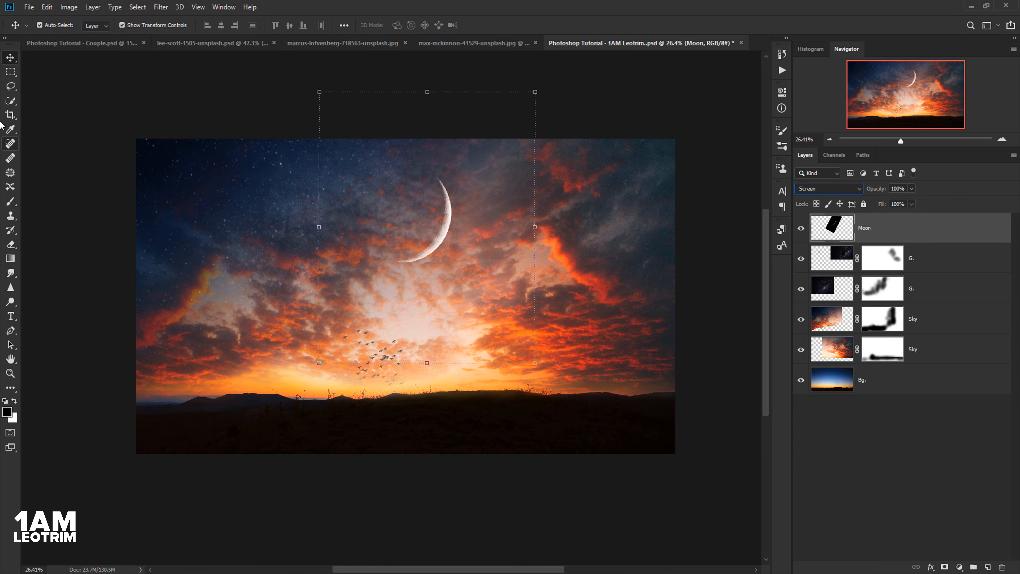
- In the couple document, disable and re-enable Layer 0's mask to compare the original photo with the cutout
{"action": "left_click", "coordinate": [14, 73]}
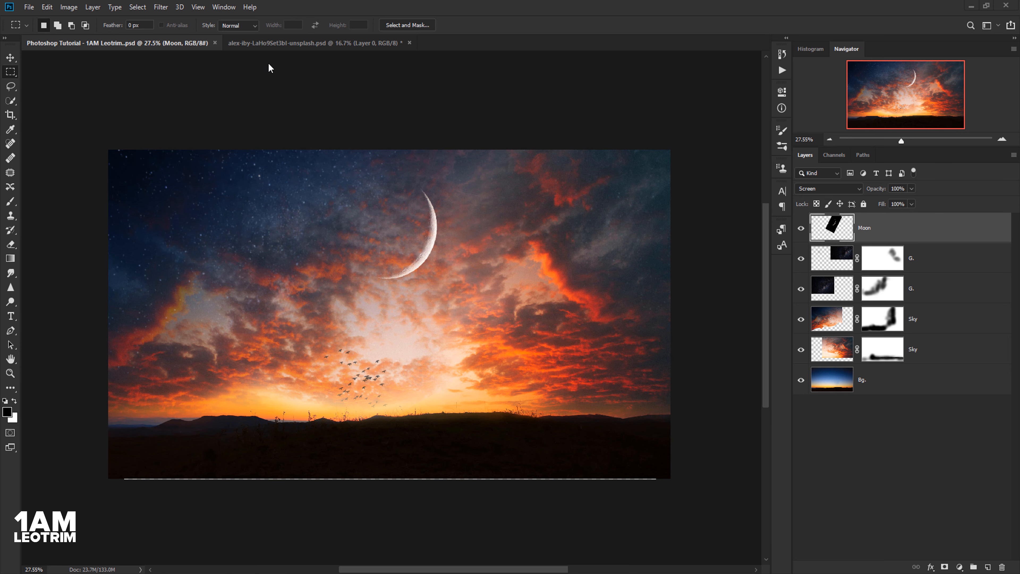
{"action": "left_click", "coordinate": [277, 43]}
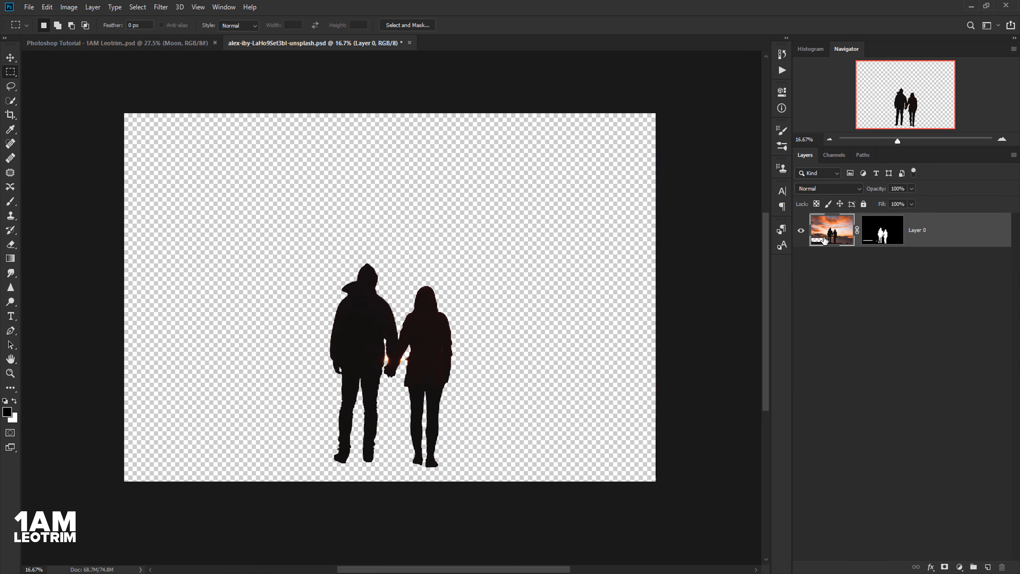
{"action": "right_click", "coordinate": [868, 232]}
{"action": "left_click", "coordinate": [900, 235]}
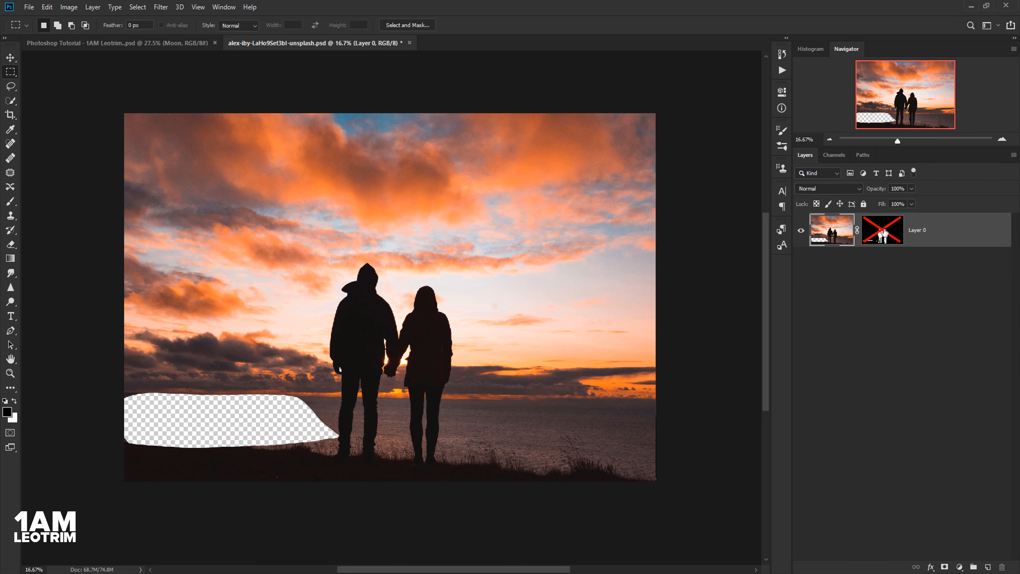
{"action": "right_click", "coordinate": [885, 234]}
{"action": "left_click", "coordinate": [894, 237]}
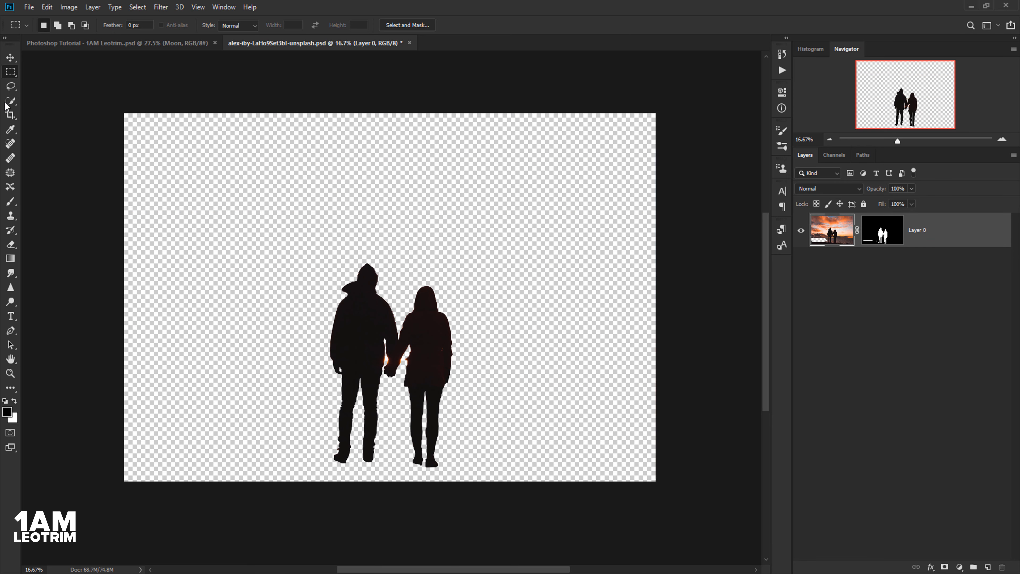
- Select a rectangle around the couple's silhouettes and copy it merged
{"action": "left_click_drag", "start_coordinate": [292, 228], "coordinate": [466, 472]}
{"action": "left_click", "coordinate": [47, 7]}
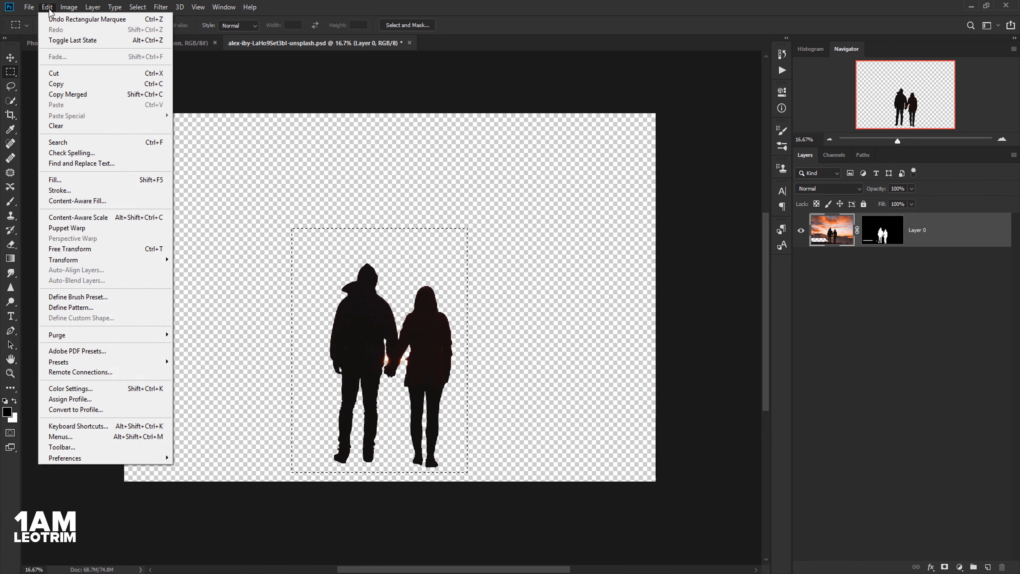
{"action": "left_click", "coordinate": [74, 94]}
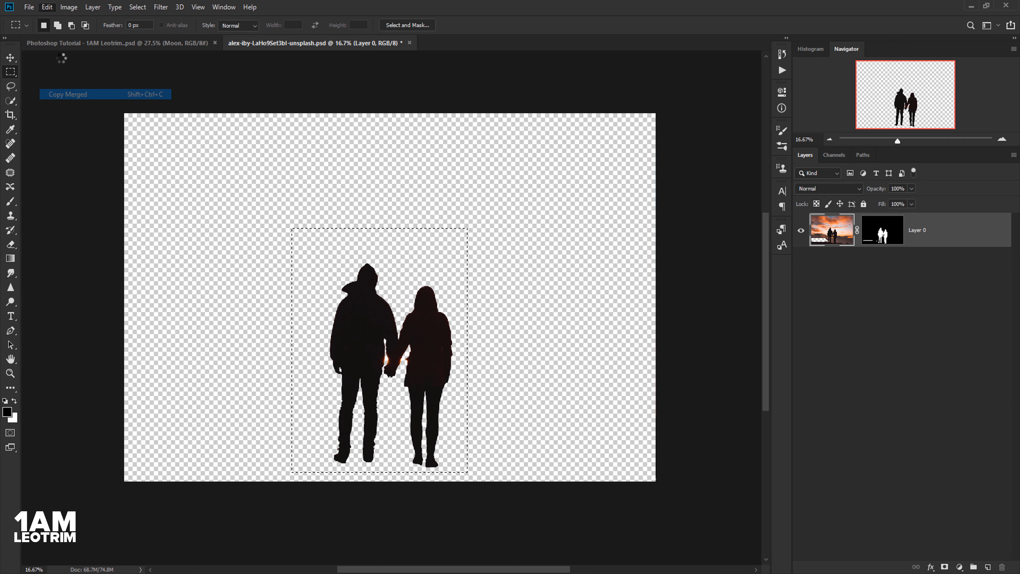
- Paste the copied couple into the 1AM Leotrim composite as a new layer above Moon
{"action": "left_click", "coordinate": [56, 42]}
{"action": "left_click", "coordinate": [47, 7]}
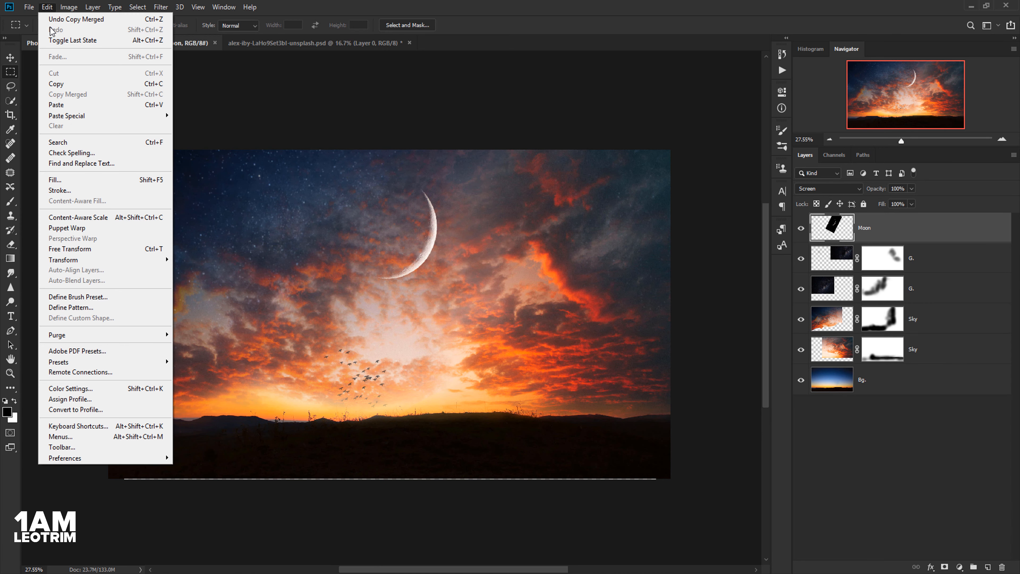
{"action": "left_click", "coordinate": [66, 105]}
- Scale the pasted couple down to about 39% and place them on the hill below the moon
{"action": "left_click", "coordinate": [10, 57]}
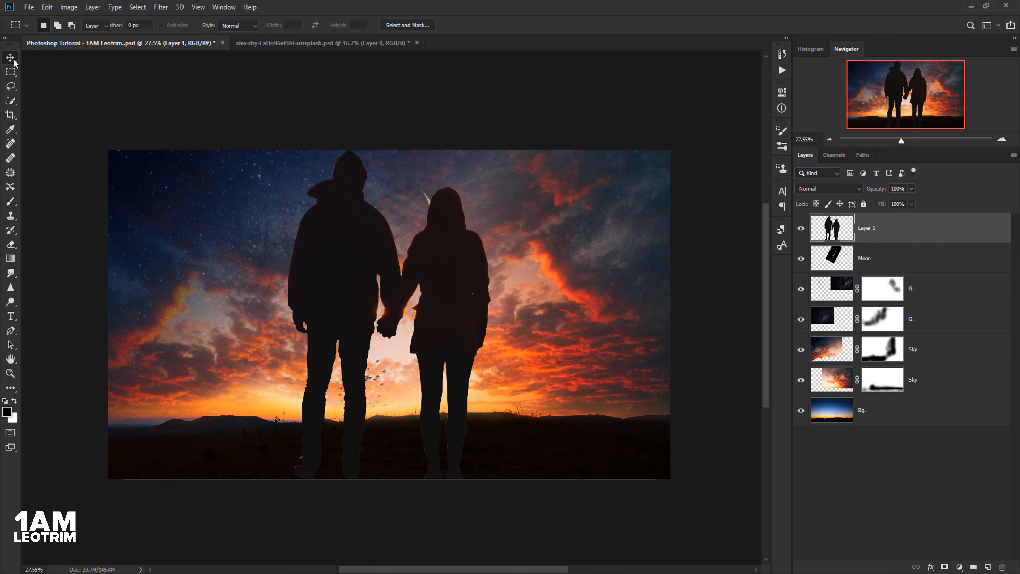
{"action": "left_click_drag", "start_coordinate": [291, 153], "coordinate": [403, 336]}
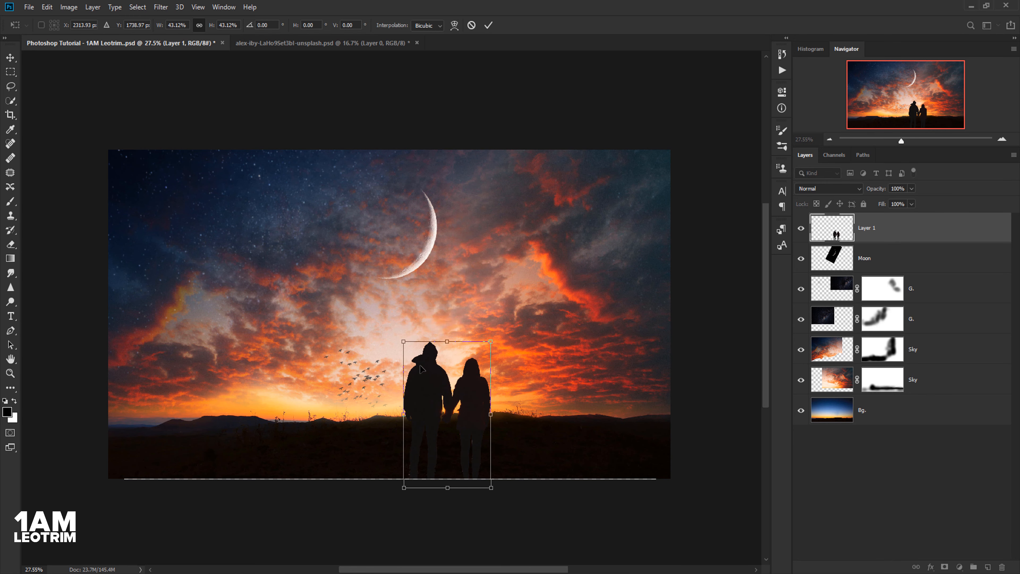
{"action": "left_click_drag", "start_coordinate": [425, 372], "coordinate": [391, 320]}
{"action": "scroll", "coordinate": [391, 321], "scroll_direction": "up", "scroll_amount": 2}
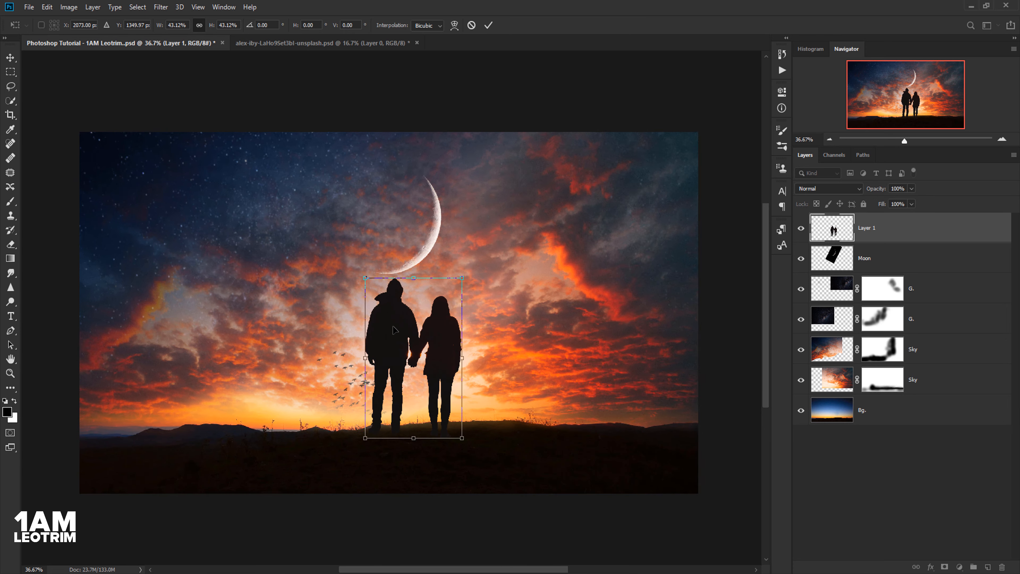
{"action": "left_click_drag", "start_coordinate": [358, 268], "coordinate": [370, 284]}
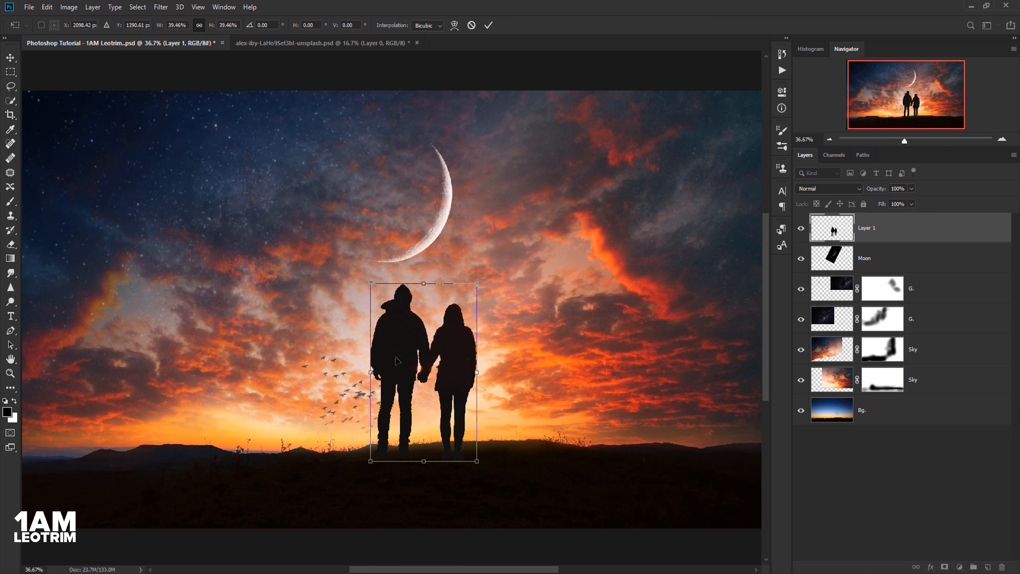
{"action": "scroll", "coordinate": [388, 329], "scroll_direction": "up", "scroll_amount": 2}
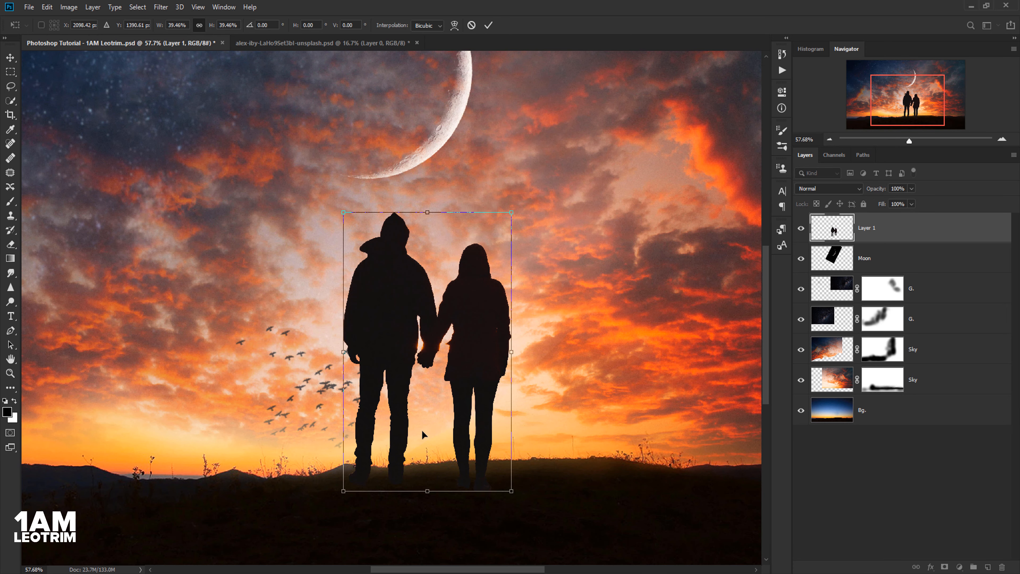
- Shift the couple slightly sideways and shrink them proportionally to about 37% on the hilltop
{"action": "scroll", "coordinate": [423, 434], "scroll_direction": "up", "scroll_amount": 1}
{"action": "left_click_drag", "start_coordinate": [466, 464], "coordinate": [419, 463]}
{"action": "left_click_drag", "start_coordinate": [471, 492], "coordinate": [462, 478]}
{"action": "left_click_drag", "start_coordinate": [345, 458], "coordinate": [357, 468]}
{"action": "scroll", "coordinate": [378, 468], "scroll_direction": "down", "scroll_amount": 1}
{"action": "scroll", "coordinate": [378, 468], "scroll_direction": "down", "scroll_amount": 4}
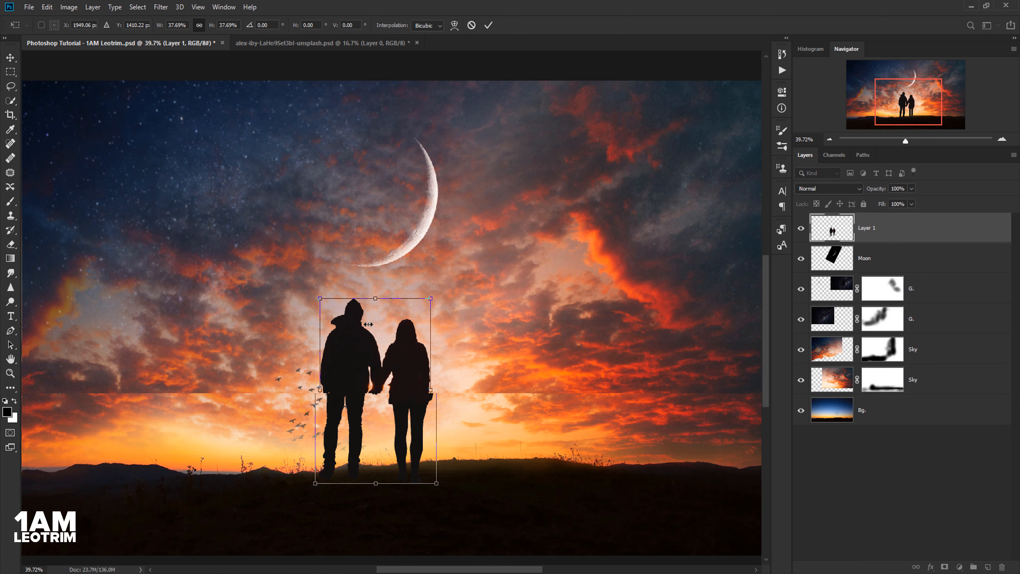
{"action": "left_click_drag", "start_coordinate": [378, 299], "coordinate": [378, 303]}
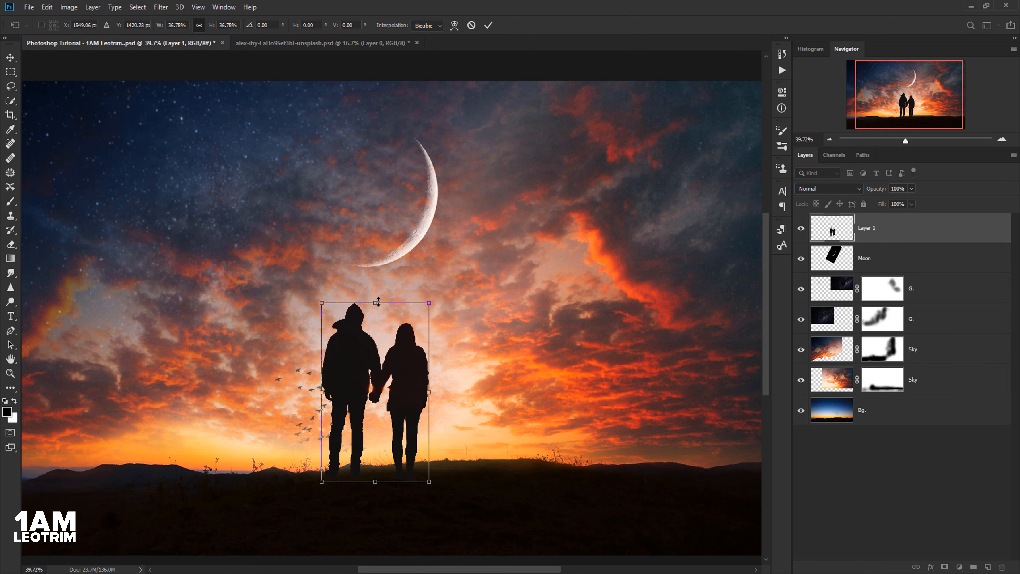
{"action": "scroll", "coordinate": [361, 296], "scroll_direction": "down", "scroll_amount": 1}
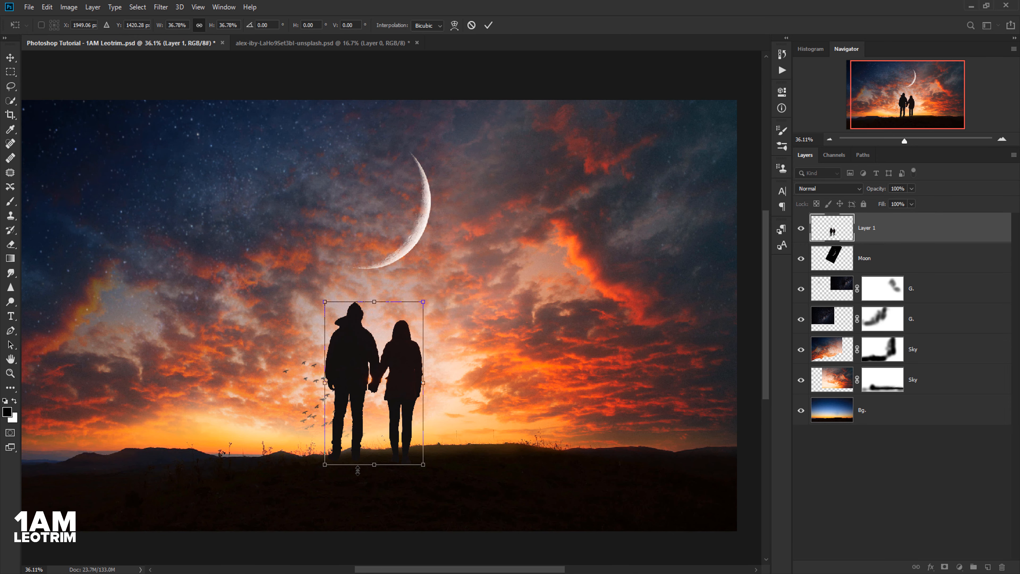
- Nudge the couple so their feet sit on the ridge line and apply the transform
{"action": "scroll", "coordinate": [380, 460], "scroll_direction": "up", "scroll_amount": 4}
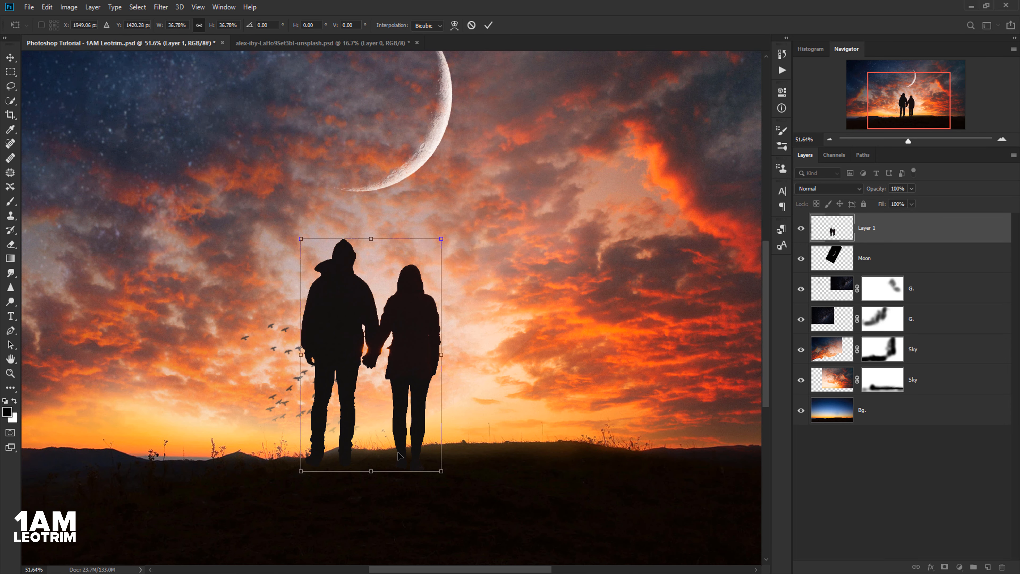
{"action": "left_click_drag", "start_coordinate": [402, 452], "coordinate": [402, 449]}
{"action": "scroll", "coordinate": [354, 450], "scroll_direction": "up", "scroll_amount": 5}
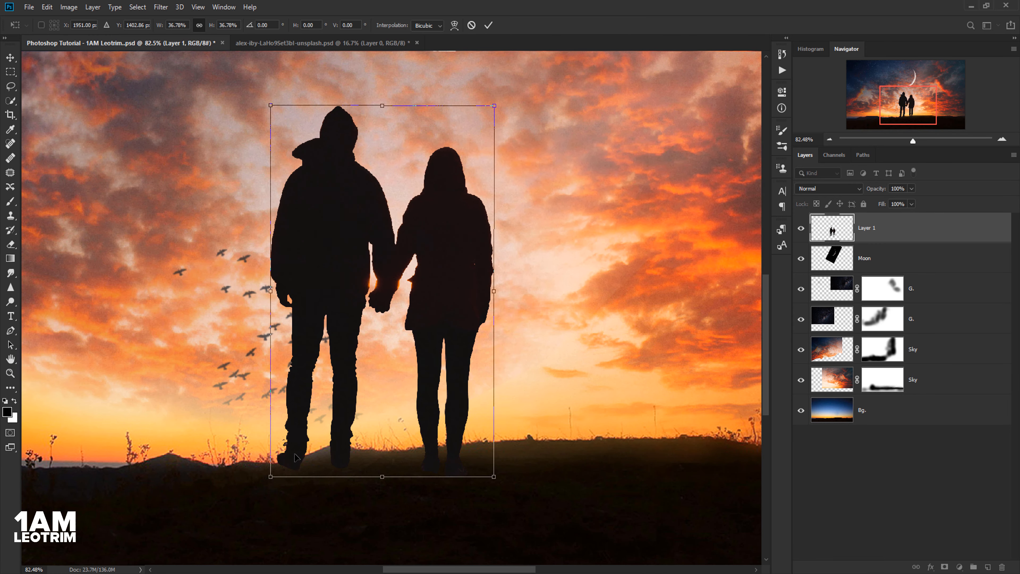
{"action": "scroll", "coordinate": [295, 457], "scroll_direction": "up", "scroll_amount": 1}
{"action": "left_click_drag", "start_coordinate": [295, 457], "coordinate": [295, 455]}
{"action": "scroll", "coordinate": [411, 432], "scroll_direction": "down", "scroll_amount": 5}
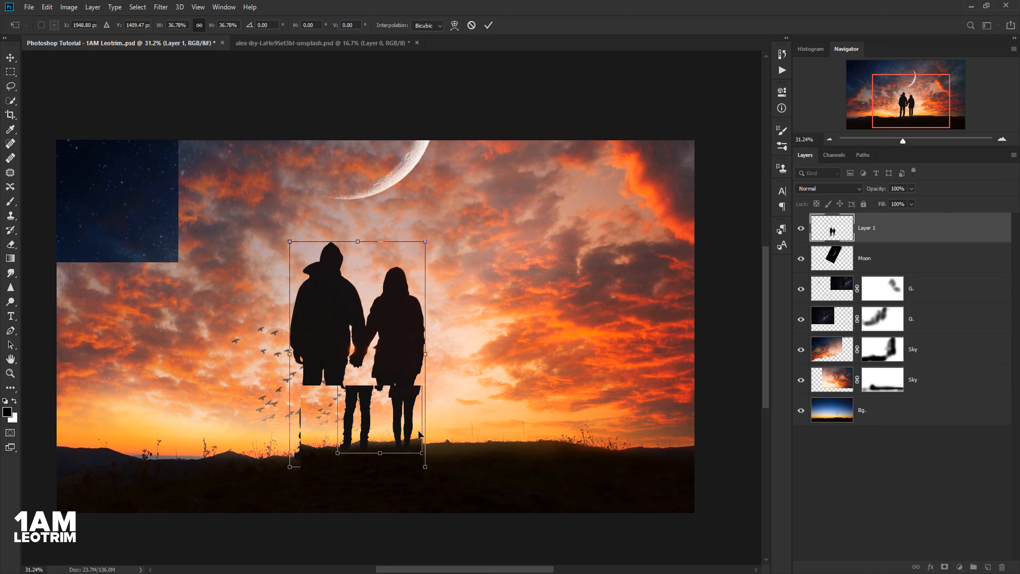
{"action": "key", "text": "Return"}
{"action": "scroll", "coordinate": [411, 404], "scroll_direction": "down", "scroll_amount": 1}
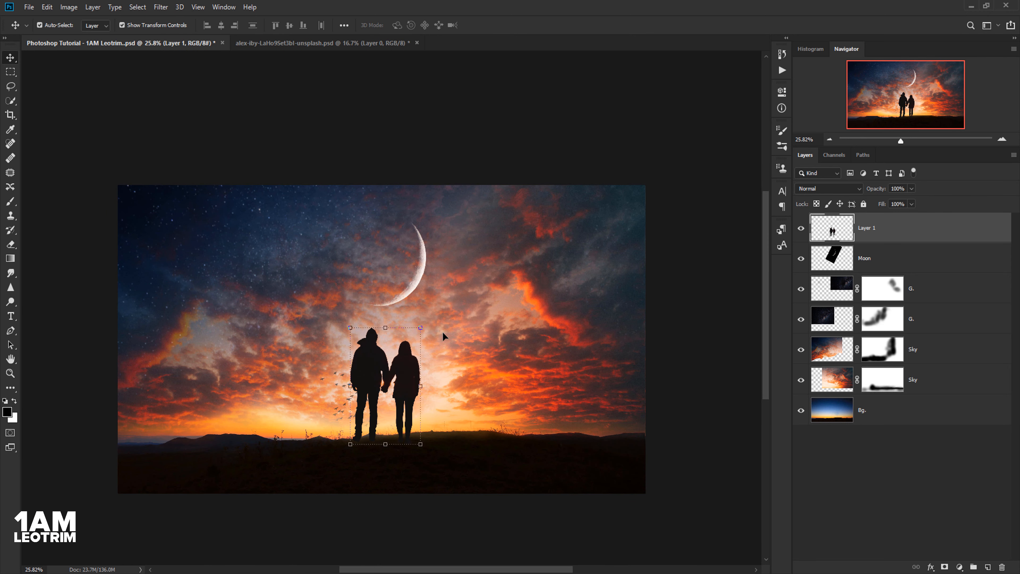
- Rename the couple's layer to C
{"action": "double_click", "coordinate": [867, 229]}
{"action": "key", "text": "Return"}
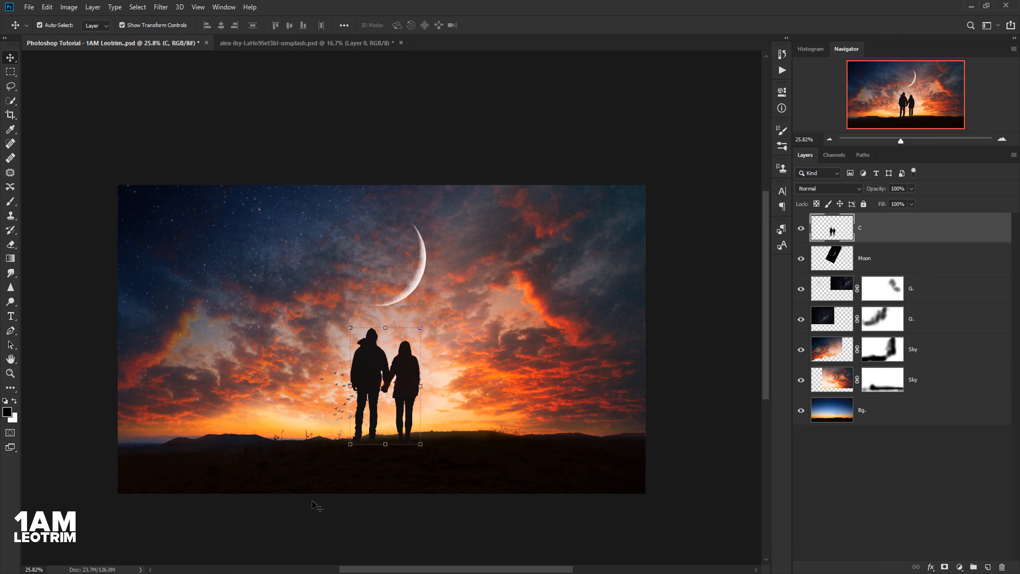
{"action": "scroll", "coordinate": [315, 520], "scroll_direction": "down", "scroll_amount": 1}
{"action": "scroll", "coordinate": [314, 519], "scroll_direction": "up", "scroll_amount": 2}
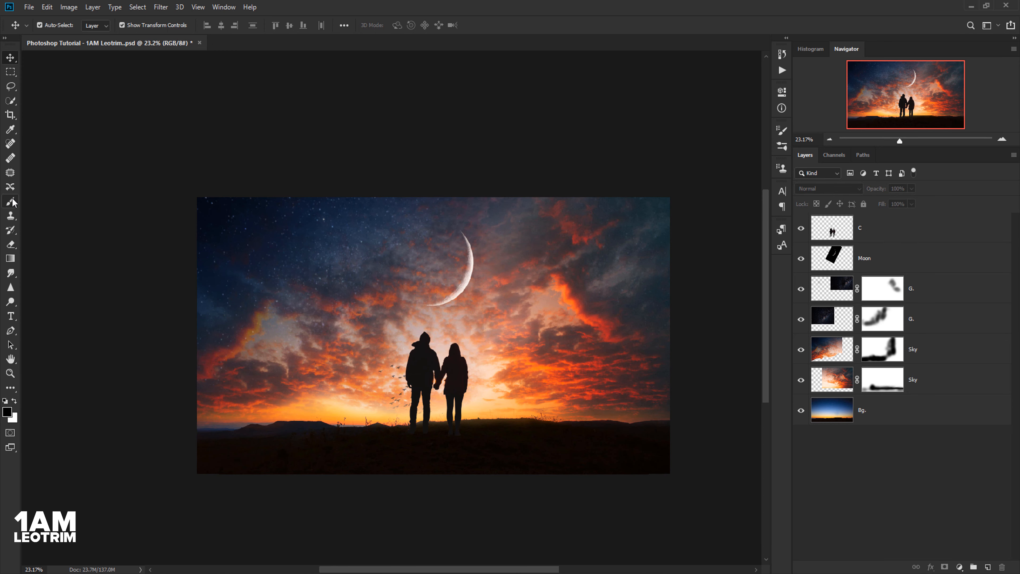
- Create a new layer above C for brush work, name it Color, and set its blend mode to Overlay
{"action": "left_click", "coordinate": [11, 201]}
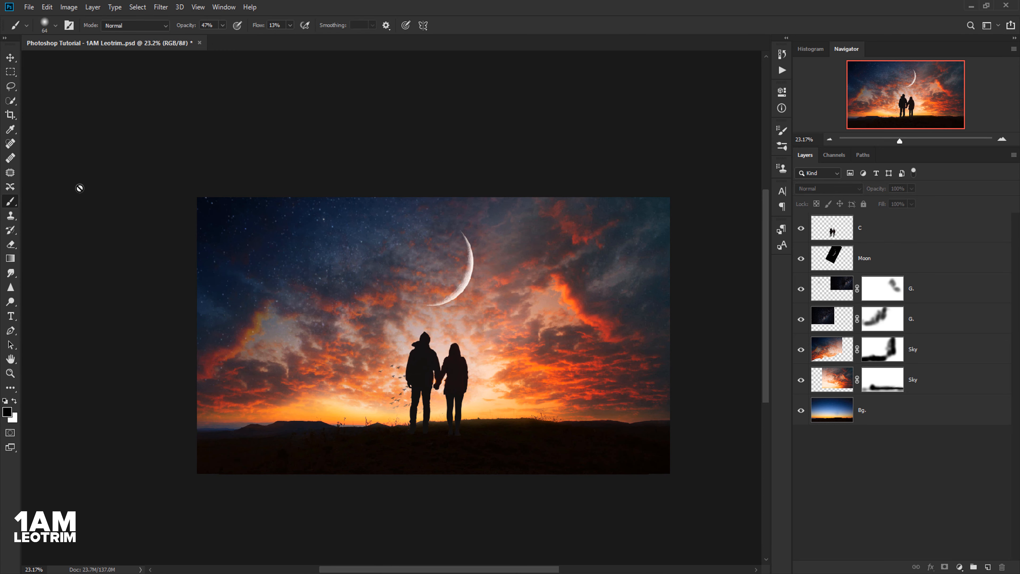
{"action": "left_click", "coordinate": [836, 231]}
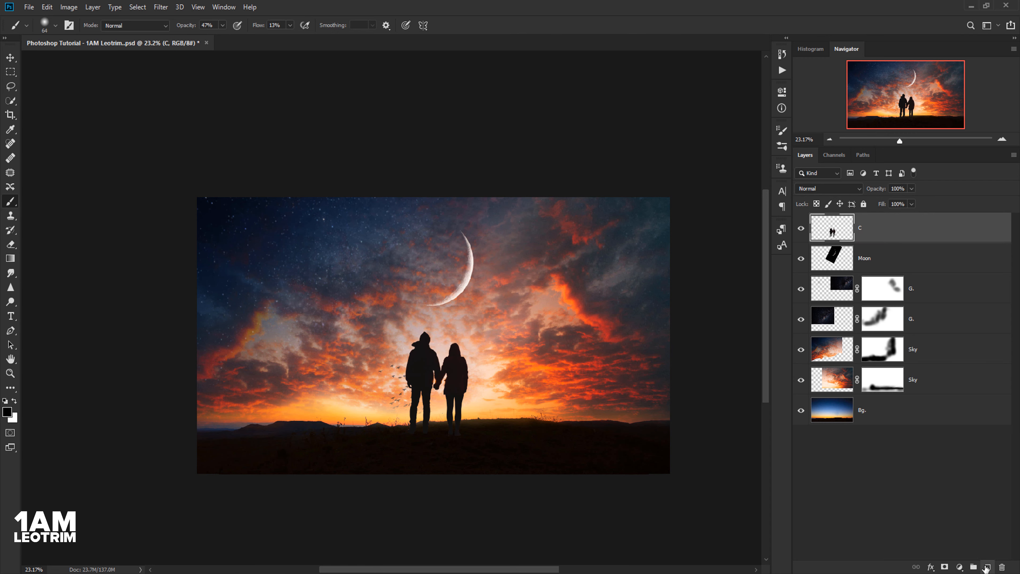
{"action": "left_click", "coordinate": [987, 566]}
{"action": "double_click", "coordinate": [868, 229]}
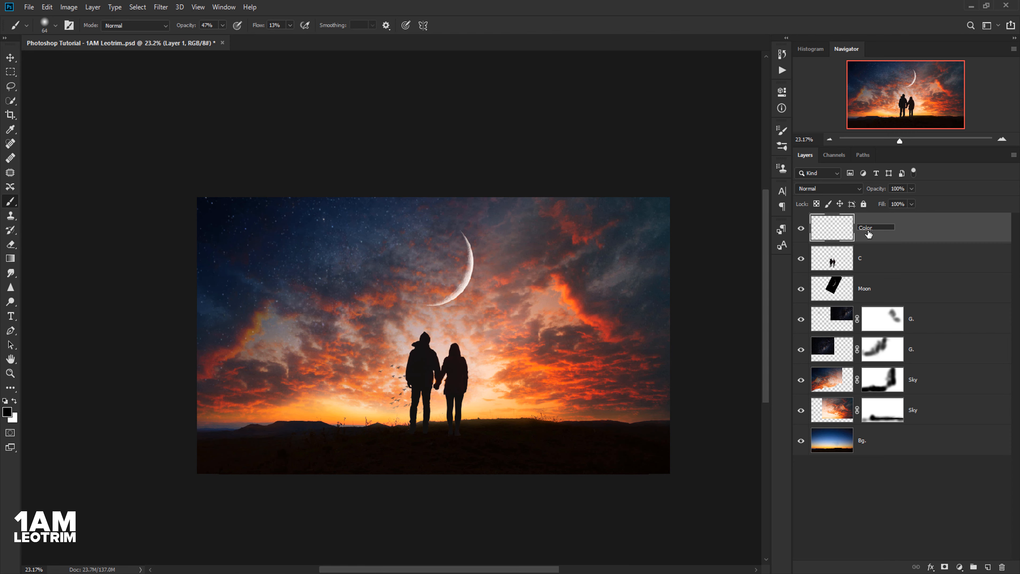
{"action": "key", "text": "Return"}
{"action": "left_click", "coordinate": [853, 192]}
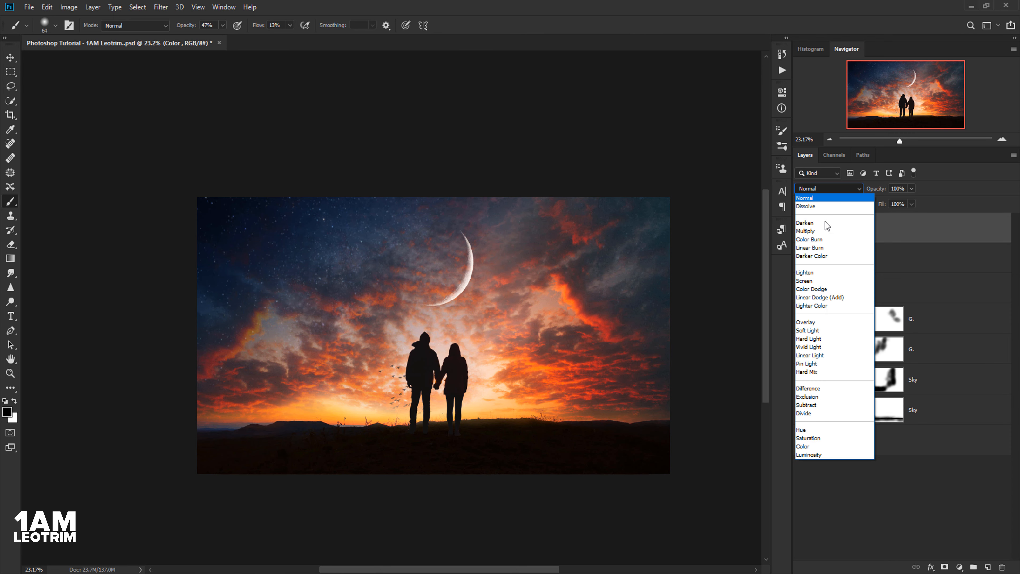
{"action": "left_click", "coordinate": [822, 324]}
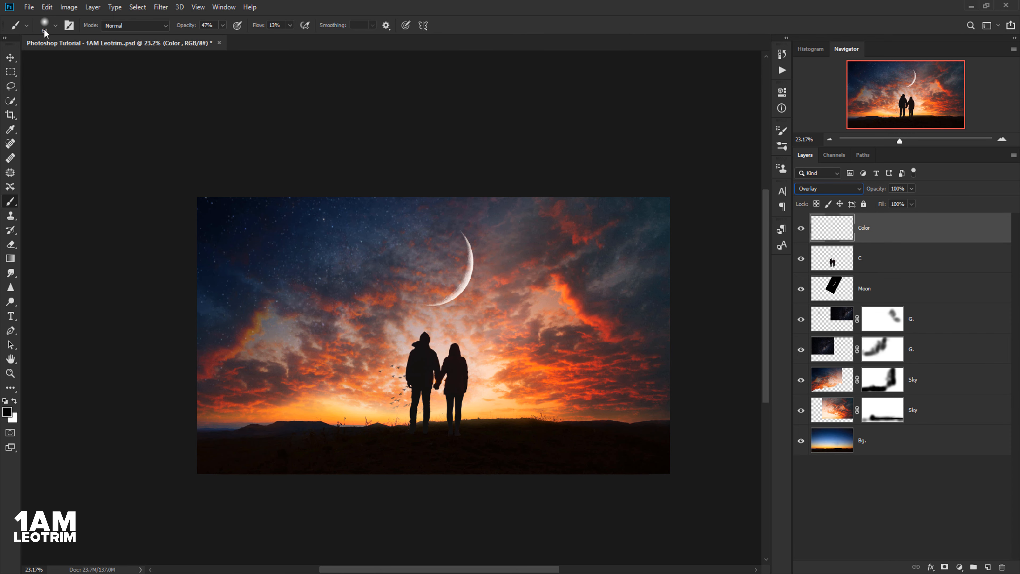
- Set the soft brush to a size of 322 px and an opacity of 22%
{"action": "left_click", "coordinate": [55, 25]}
{"action": "left_click_drag", "start_coordinate": [75, 62], "coordinate": [109, 64]}
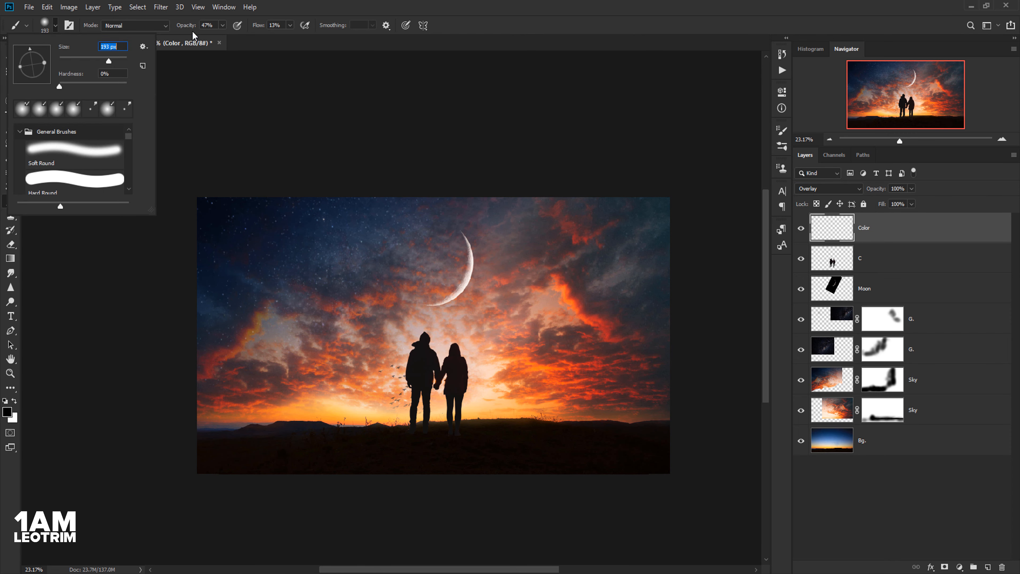
{"action": "left_click", "coordinate": [222, 25]}
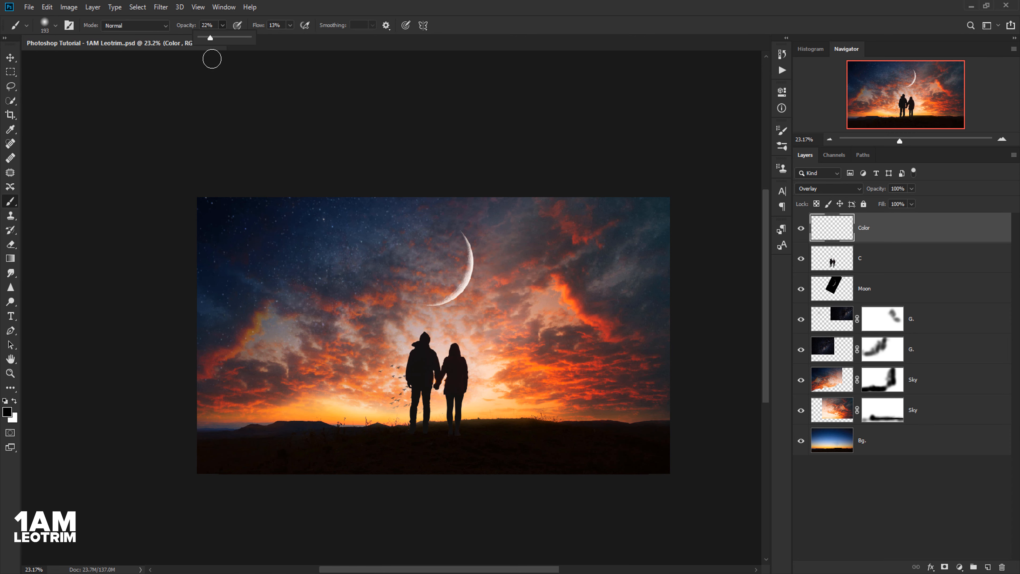
{"action": "left_click", "coordinate": [53, 30]}
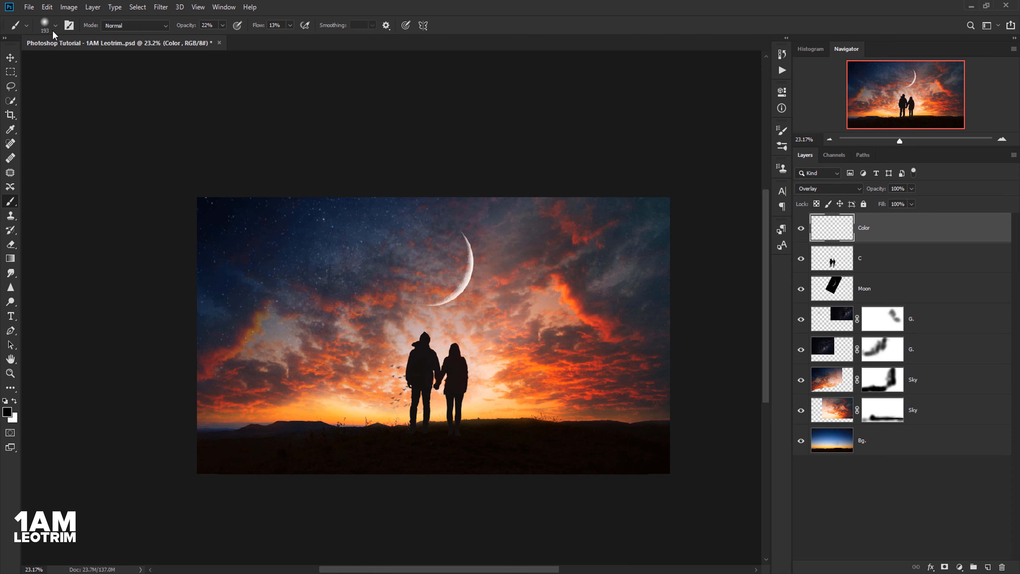
{"action": "left_click", "coordinate": [47, 31]}
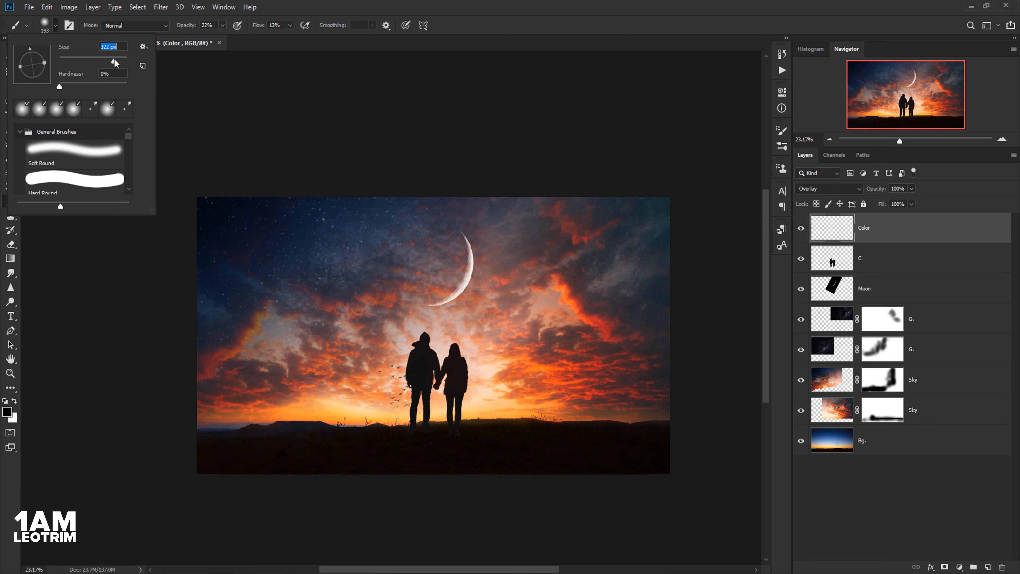
{"action": "left_click", "coordinate": [516, 457]}
- Paint black over the foreground ground and around the couple's feet on the Color layer to darken them
{"action": "scroll", "coordinate": [510, 460], "scroll_direction": "up", "scroll_amount": 4}
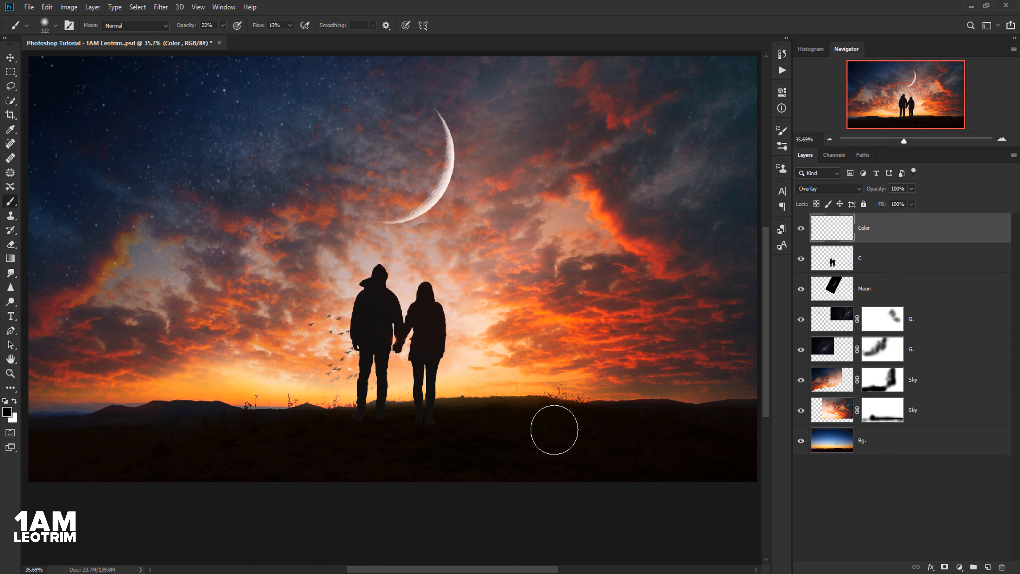
{"action": "mouse_move", "coordinate": [554, 429]}
{"action": "left_mouse_down"}
{"action": "mouse_move", "coordinate": [380, 435]}
{"action": "mouse_move", "coordinate": [591, 446]}
{"action": "mouse_move", "coordinate": [395, 448]}
{"action": "mouse_move", "coordinate": [536, 475]}
{"action": "mouse_move", "coordinate": [616, 466]}
{"action": "mouse_move", "coordinate": [285, 438]}
{"action": "mouse_move", "coordinate": [340, 451]}
{"action": "left_mouse_up"}
{"action": "scroll", "coordinate": [341, 209], "scroll_direction": "down", "scroll_amount": 7}
{"action": "scroll", "coordinate": [471, 312], "scroll_direction": "up", "scroll_amount": 6}
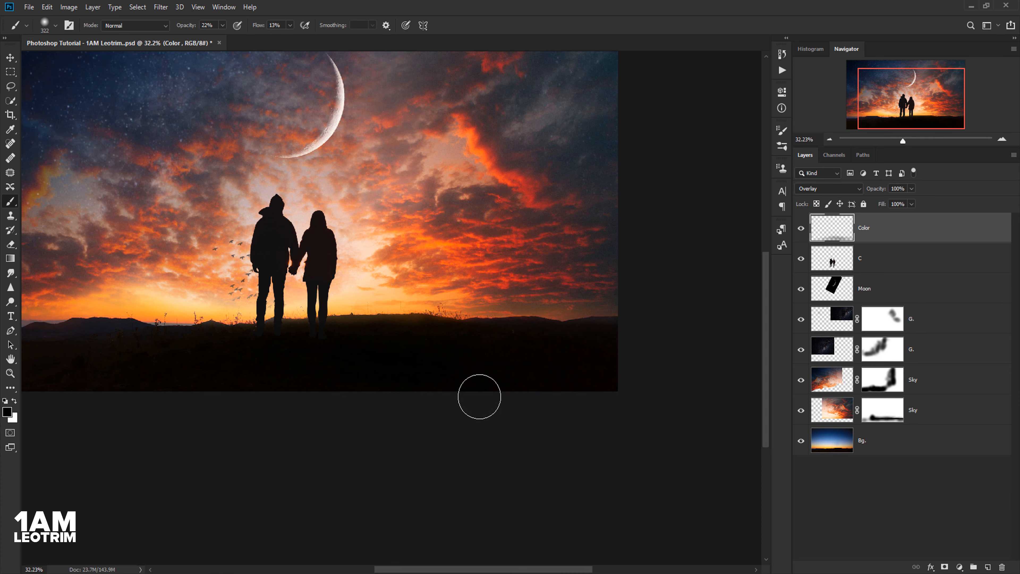
{"action": "scroll", "coordinate": [469, 464], "scroll_direction": "down", "scroll_amount": 3}
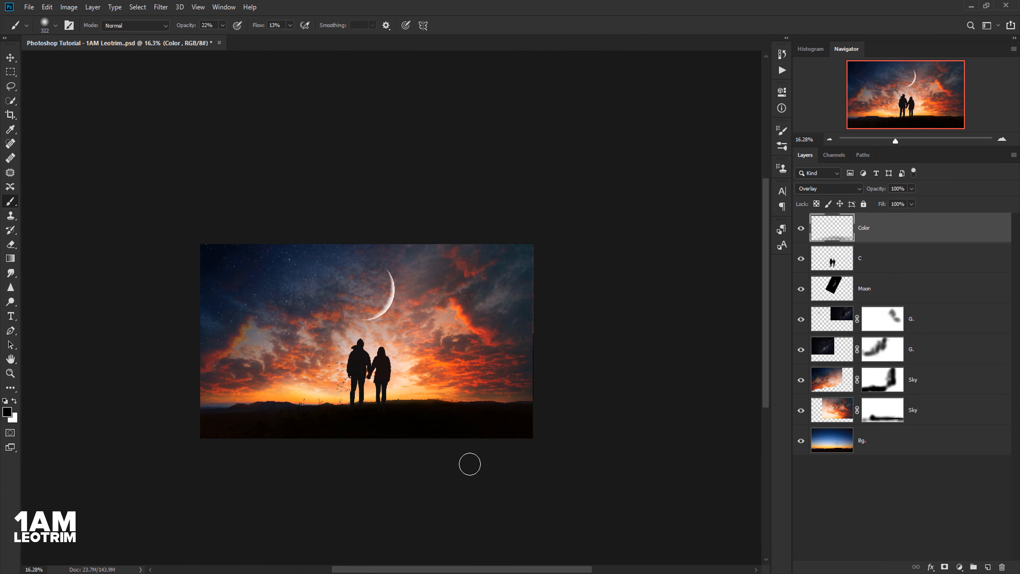
{"action": "scroll", "coordinate": [470, 464], "scroll_direction": "up", "scroll_amount": 3}
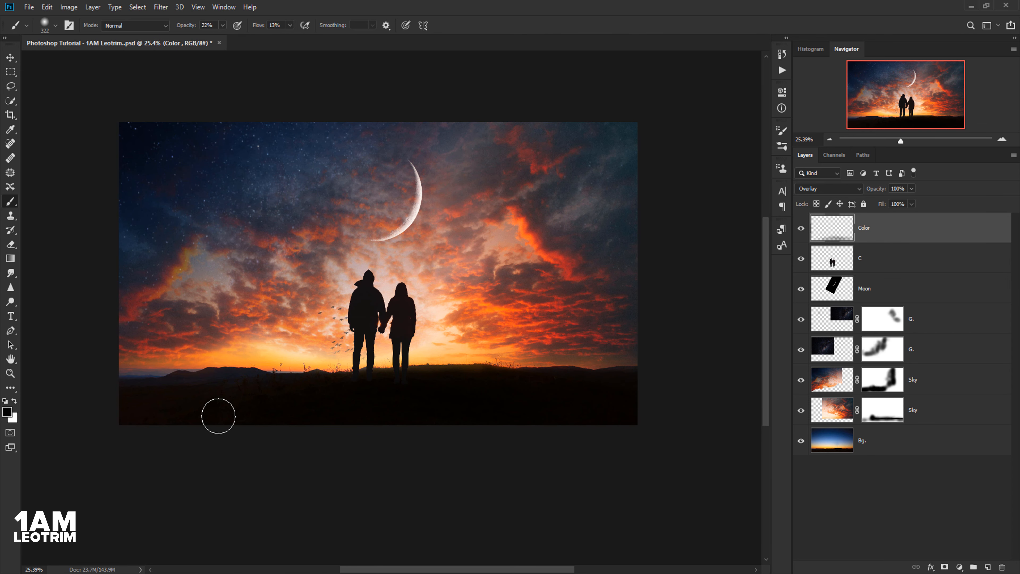
- Add a Selective Color adjustment layer above Color and slightly raise the black amount in the Blacks range
{"action": "left_click", "coordinate": [958, 566]}
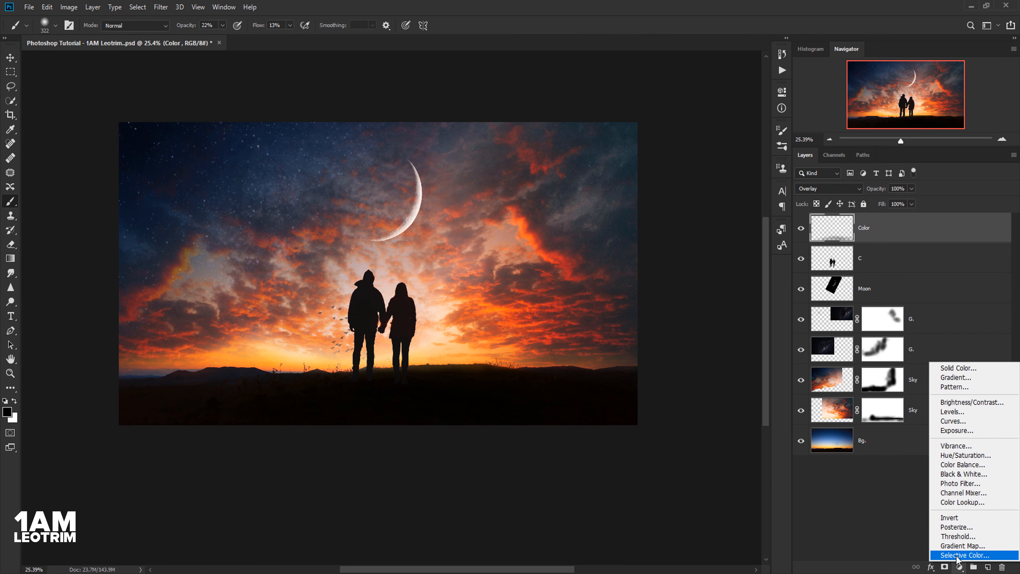
{"action": "left_click", "coordinate": [972, 548]}
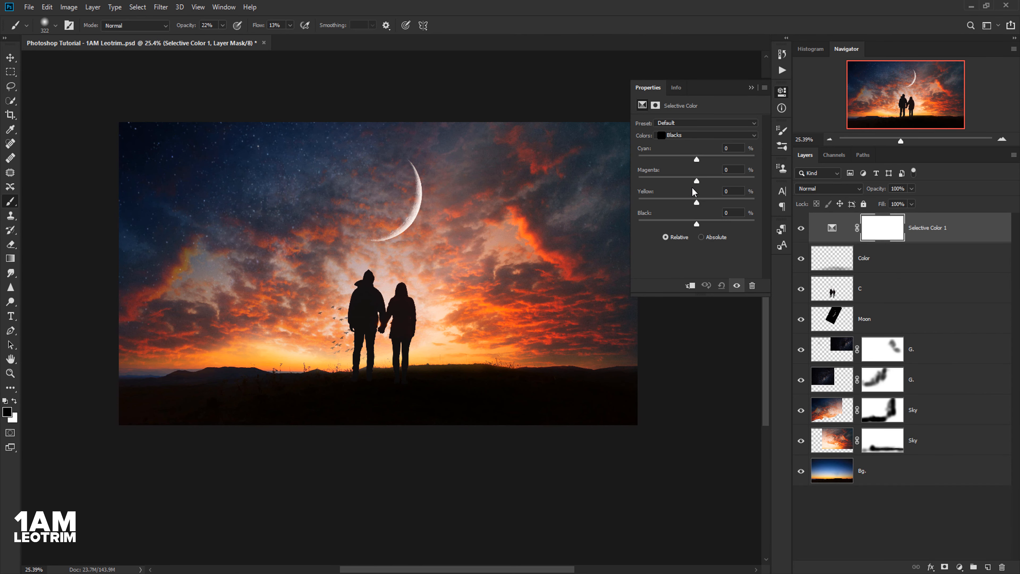
{"action": "left_click_drag", "start_coordinate": [699, 228], "coordinate": [703, 227]}
- Adjust the Reds range of the Selective Color layer, with cyan at -9% and black at +7%
{"action": "left_click", "coordinate": [685, 137]}
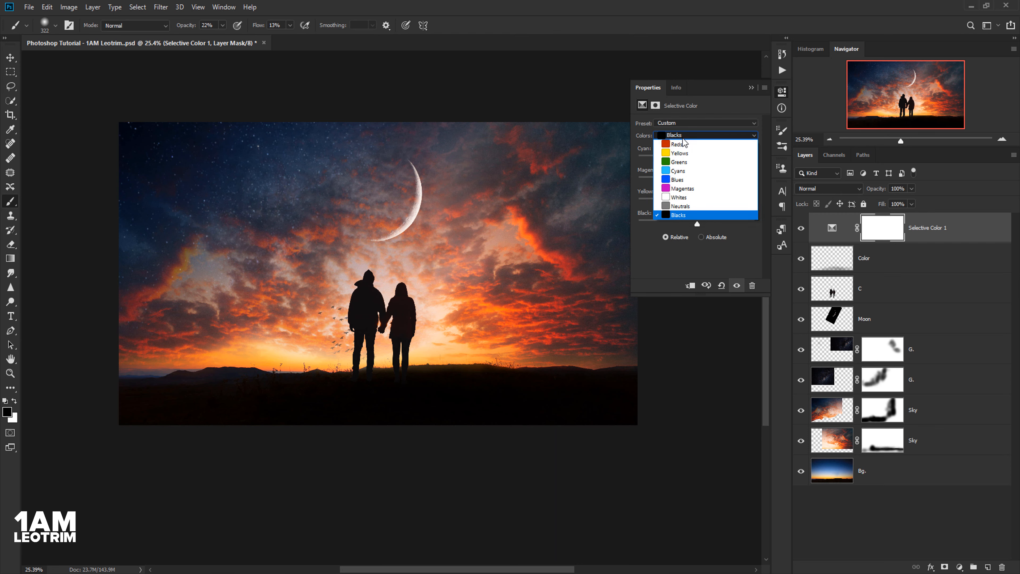
{"action": "left_click", "coordinate": [682, 144]}
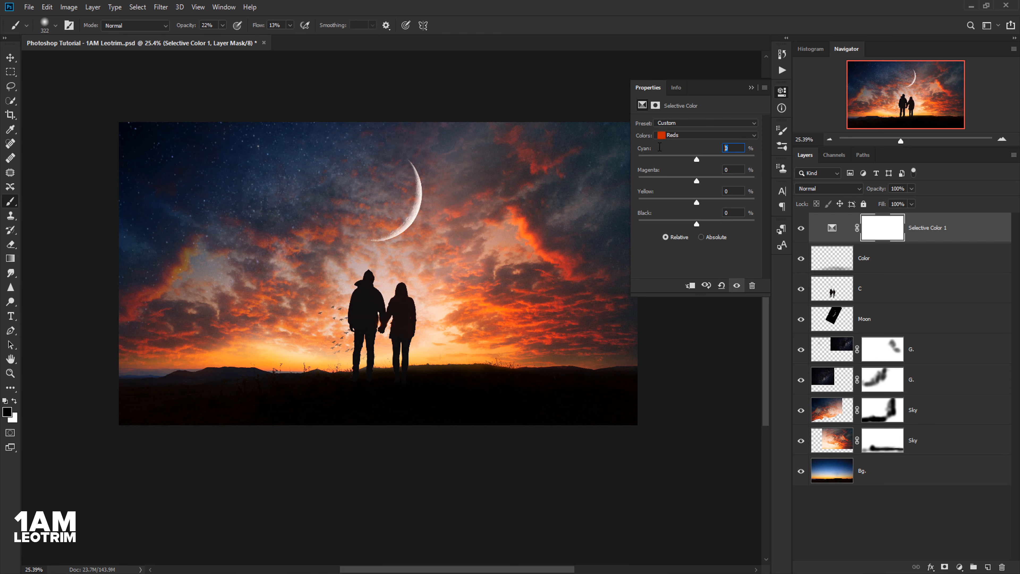
{"action": "type", "text": "-9"}
{"action": "type", "text": "-2"}
{"action": "left_click", "coordinate": [729, 212]}
{"action": "type", "text": "7"}
- Set the Yellows range of the Selective Color layer to cyan -15%, yellow +49% and black +54%
{"action": "left_click", "coordinate": [692, 135]}
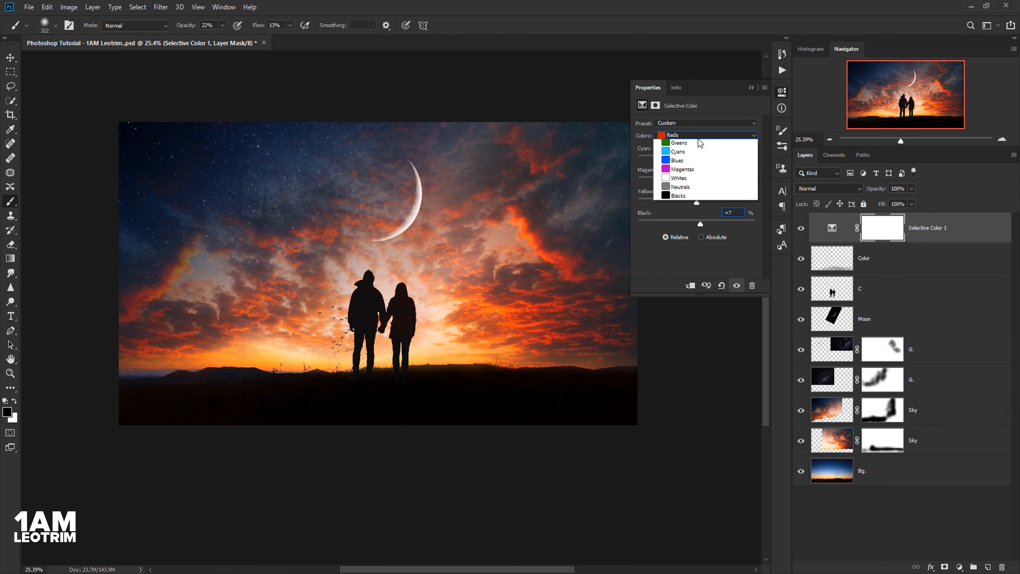
{"action": "left_click", "coordinate": [696, 151]}
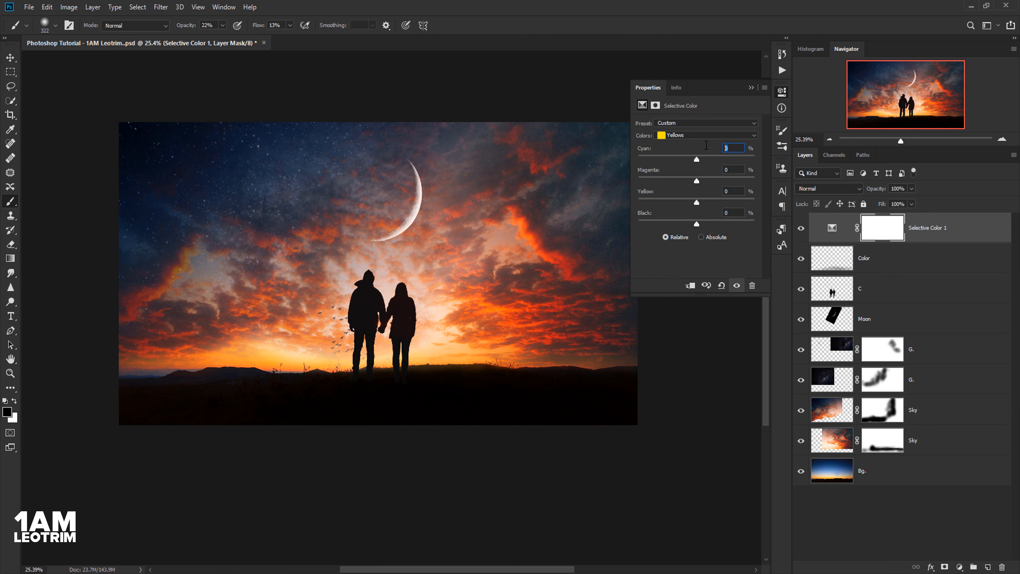
{"action": "type", "text": "-15"}
{"action": "key", "text": "Tab"}
{"action": "key", "text": "Tab"}
{"action": "type", "text": "49"}
{"action": "key", "text": "Tab"}
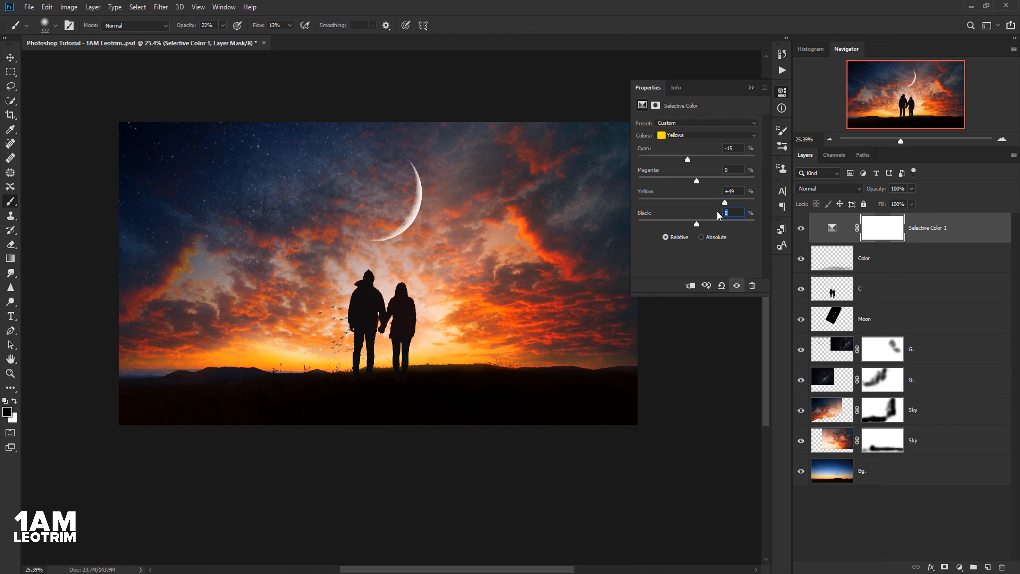
{"action": "type", "text": "+54"}
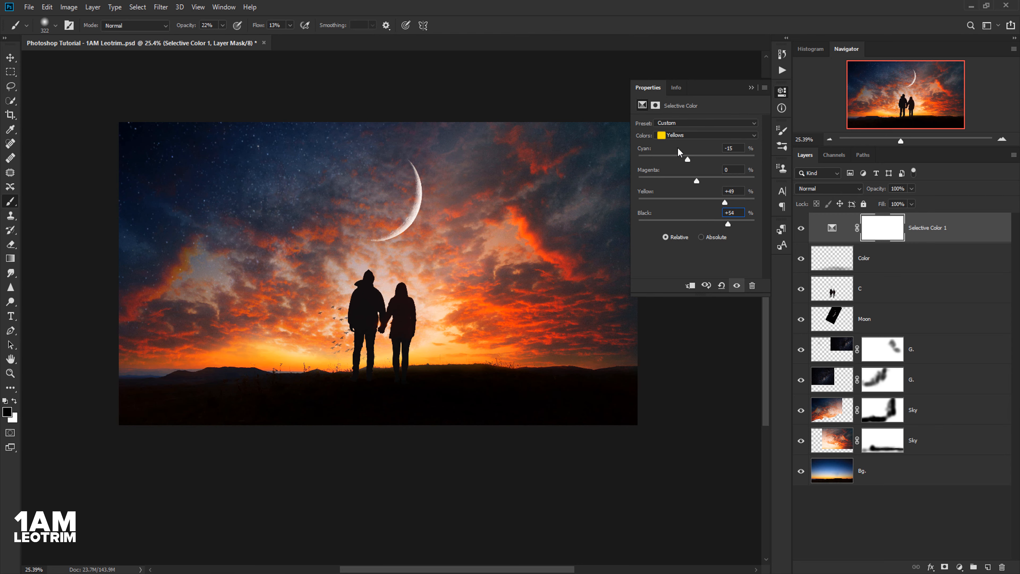
- Set the Cyans range of the Selective Color layer to cyan +21%, magenta -17%, yellow +39% and black -29%
{"action": "left_click", "coordinate": [699, 136]}
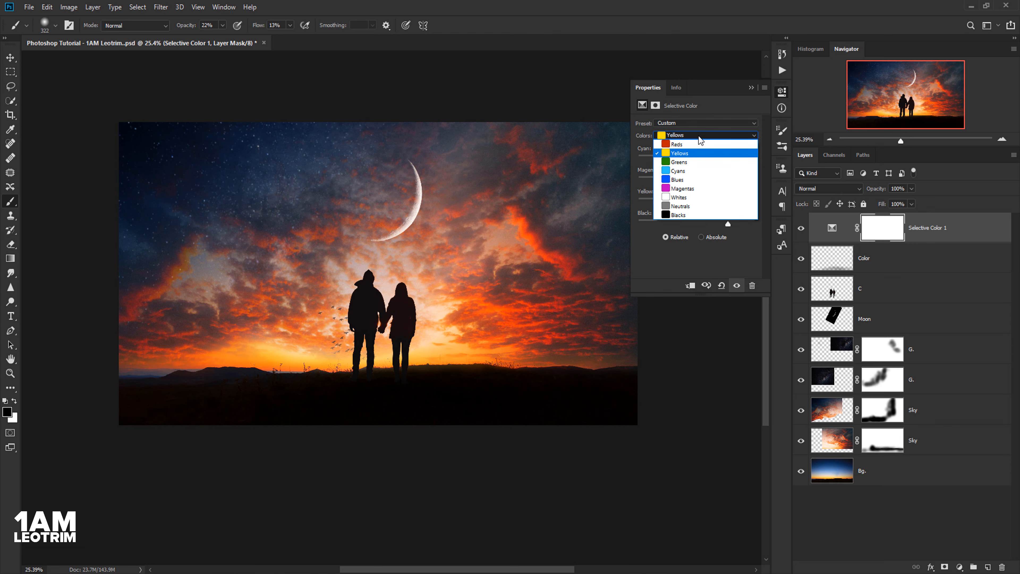
{"action": "left_click", "coordinate": [694, 170]}
{"action": "left_click", "coordinate": [728, 149]}
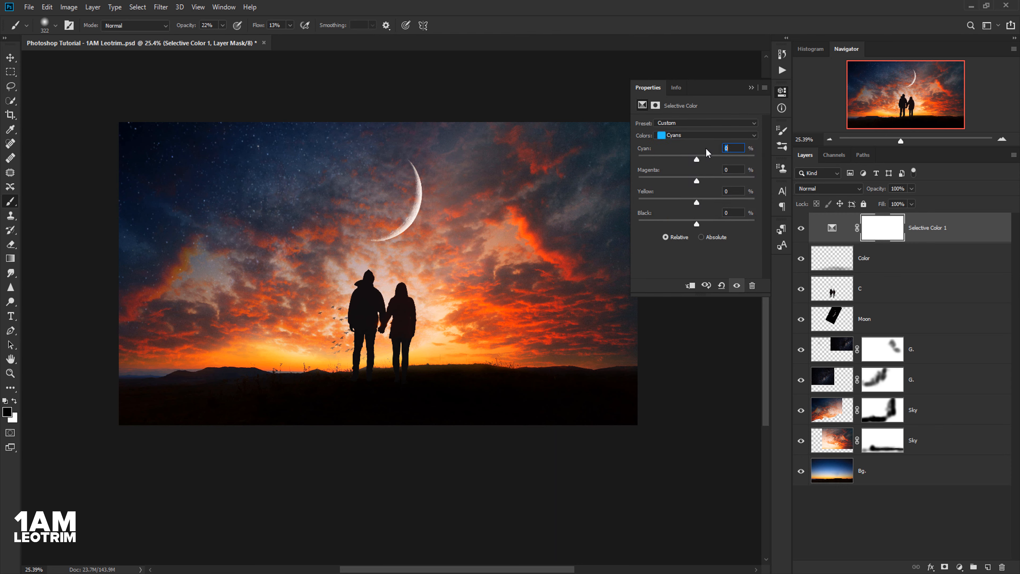
{"action": "type", "text": "+21"}
{"action": "type", "text": "-17"}
{"action": "type", "text": "+3"}
{"action": "type", "text": "9"}
{"action": "key", "text": "Tab"}
{"action": "type", "text": "-29"}
- Set the Blues range to cyan +17%, magenta -12% and yellow -11%, and raise its black amount almost to the maximum
{"action": "left_click", "coordinate": [685, 136]}
{"action": "left_click", "coordinate": [686, 160]}
{"action": "type", "text": "+"}
{"action": "type", "text": "17"}
{"action": "type", "text": "-"}
{"action": "type", "text": "12"}
{"action": "key", "text": "Tab"}
{"action": "type", "text": "-11"}
{"action": "key", "text": "Tab"}
{"action": "type", "text": "+9"}
- Set the Magentas range of the Selective Color layer to cyan -100%, magenta -9%, yellow +3% and black +30%
{"action": "left_click", "coordinate": [702, 136]}
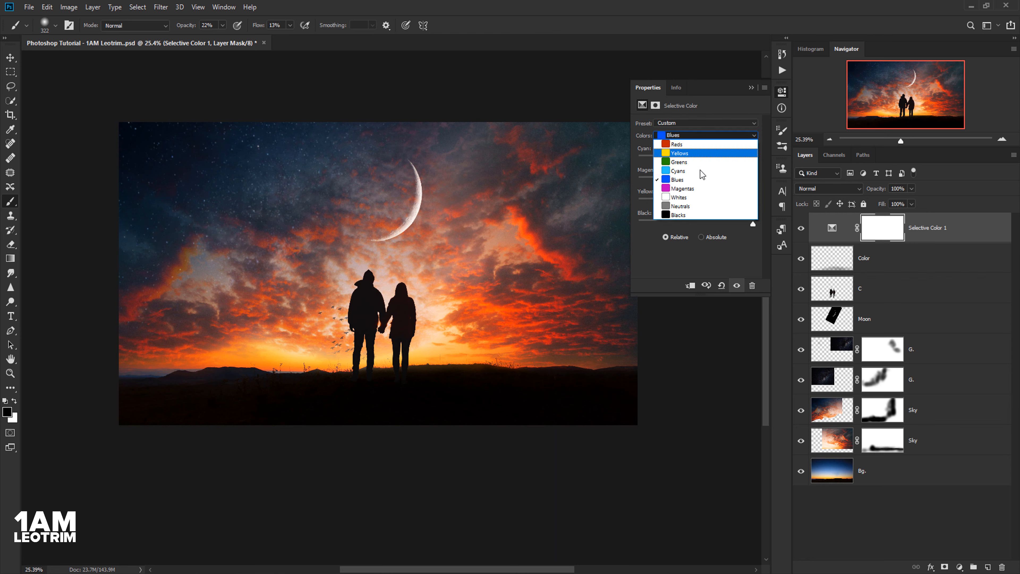
{"action": "left_click", "coordinate": [703, 189]}
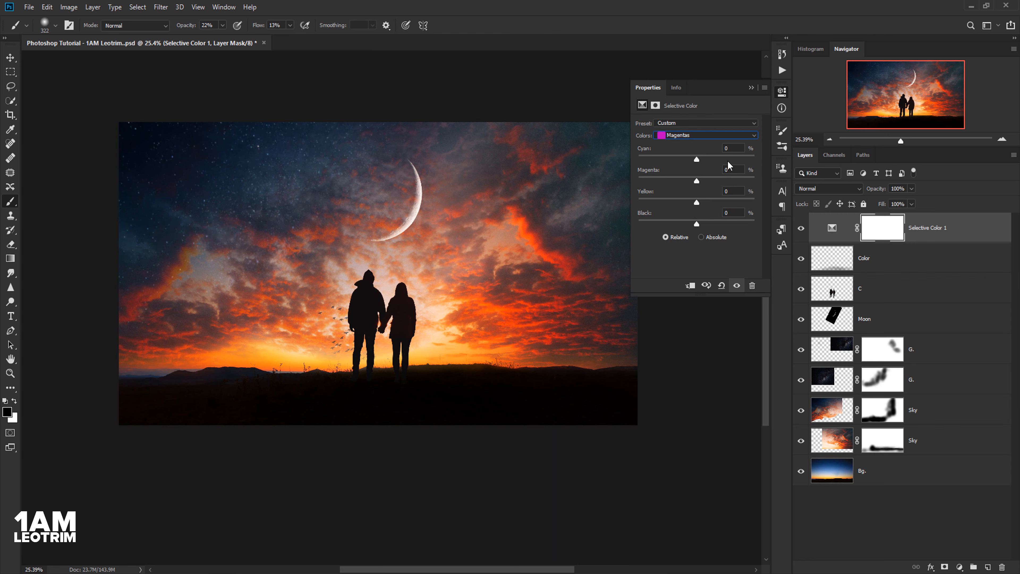
{"action": "left_click_drag", "start_coordinate": [696, 159], "coordinate": [638, 159]}
{"action": "left_click_drag", "start_coordinate": [733, 169], "coordinate": [702, 170]}
{"action": "type", "text": "-9"}
{"action": "type", "text": "+"}
{"action": "type", "text": "3"}
{"action": "key", "text": "Tab"}
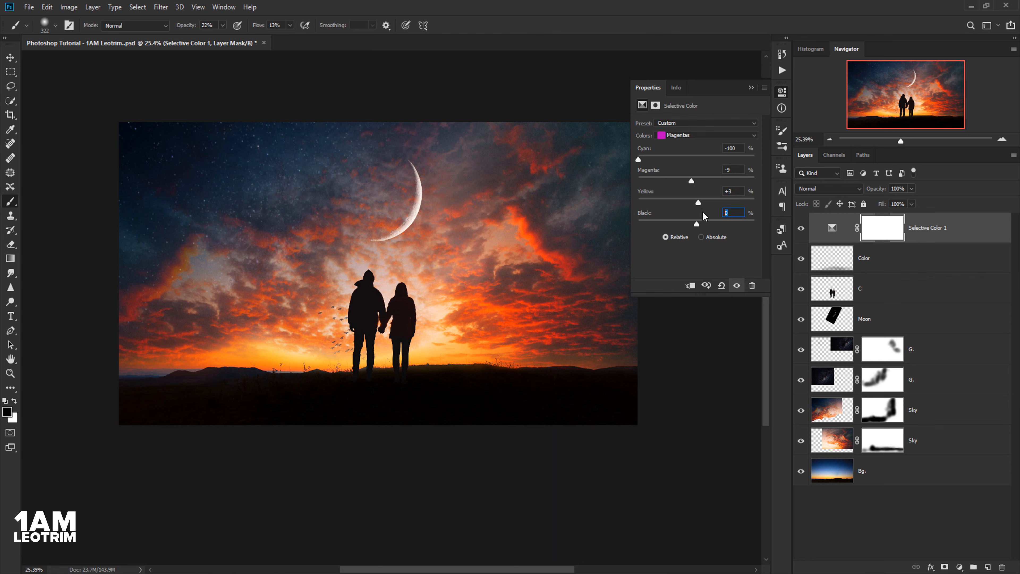
{"action": "type", "text": "+30"}
- Set the Whites range to cyan -57%, magenta +100%, yellow -100% and black -100%, and close the adjustment's properties
{"action": "left_click", "coordinate": [719, 138]}
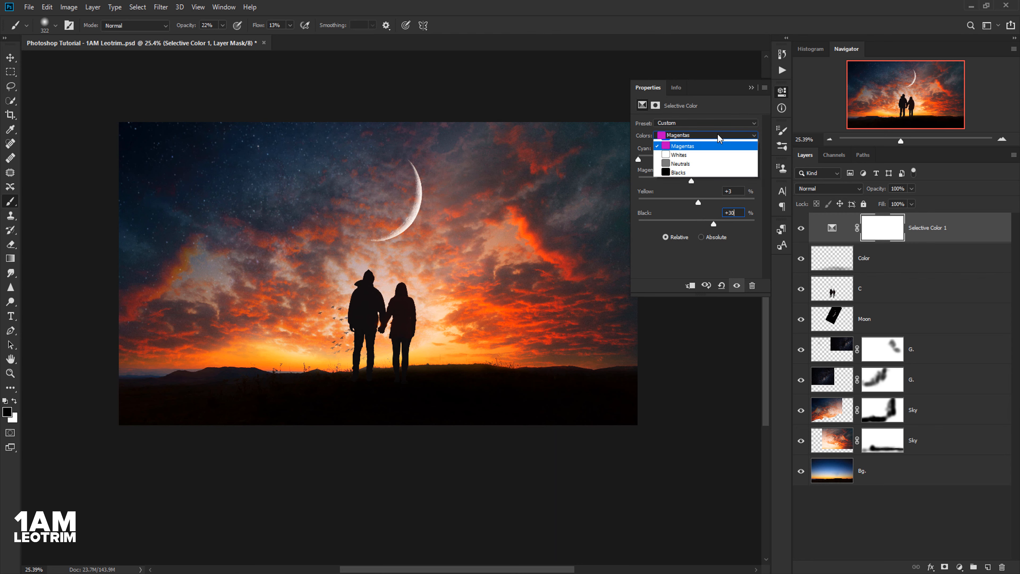
{"action": "left_click", "coordinate": [691, 194]}
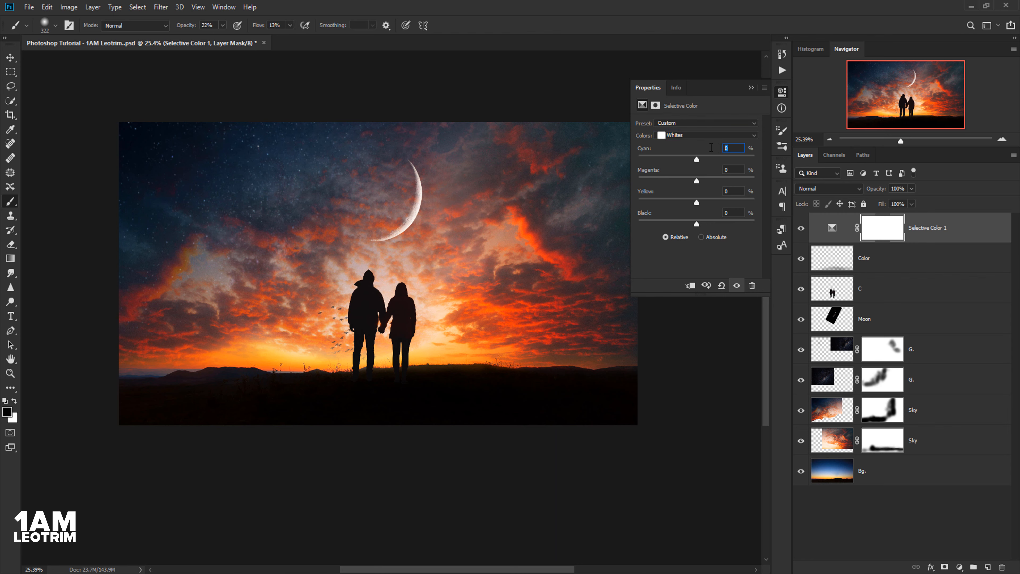
{"action": "type", "text": "-57"}
{"action": "key", "text": "Tab"}
{"action": "type", "text": "+100"}
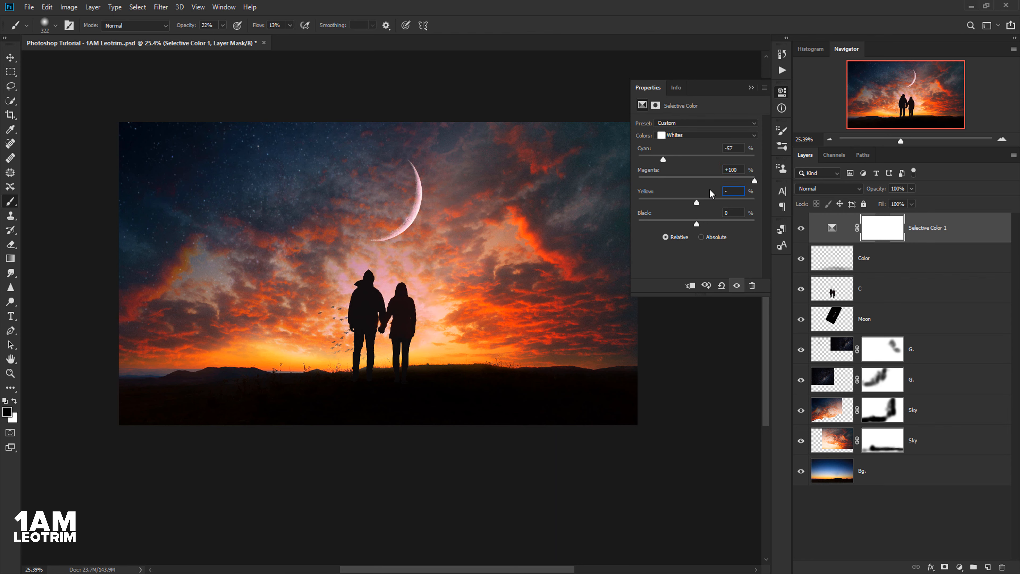
{"action": "type", "text": "-100"}
{"action": "key", "text": "Tab"}
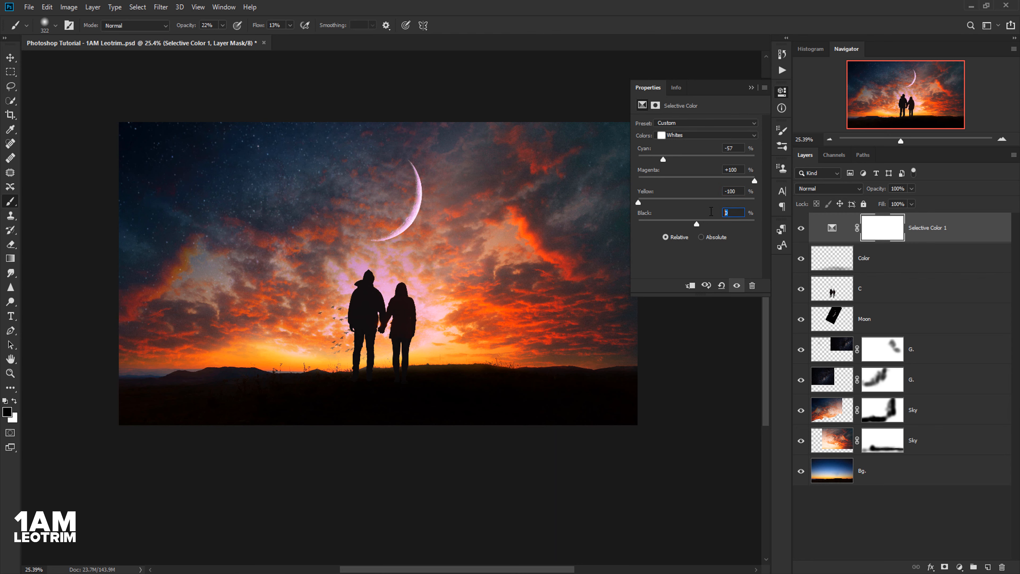
{"action": "type", "text": "-100"}
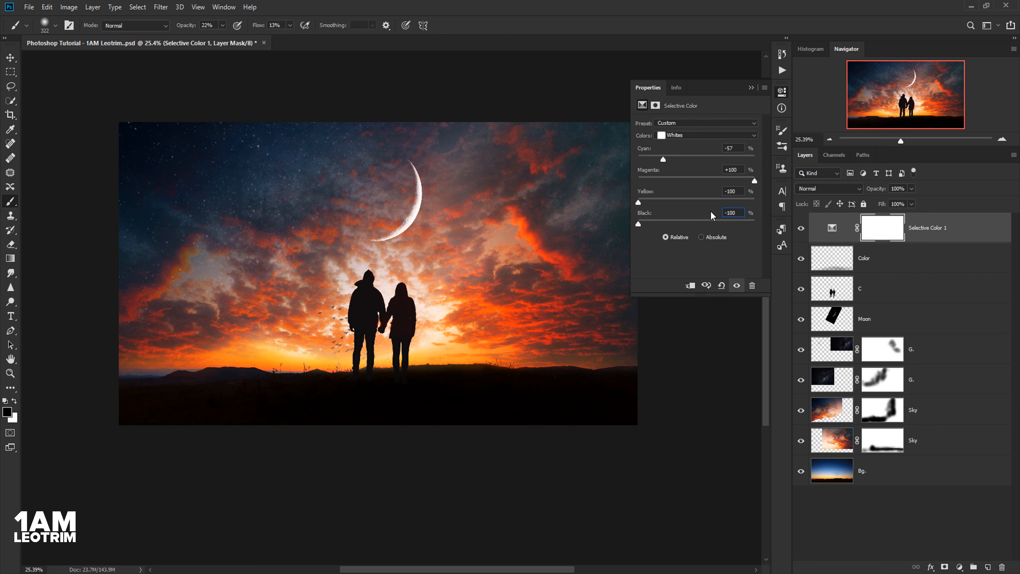
{"action": "left_click", "coordinate": [751, 87]}
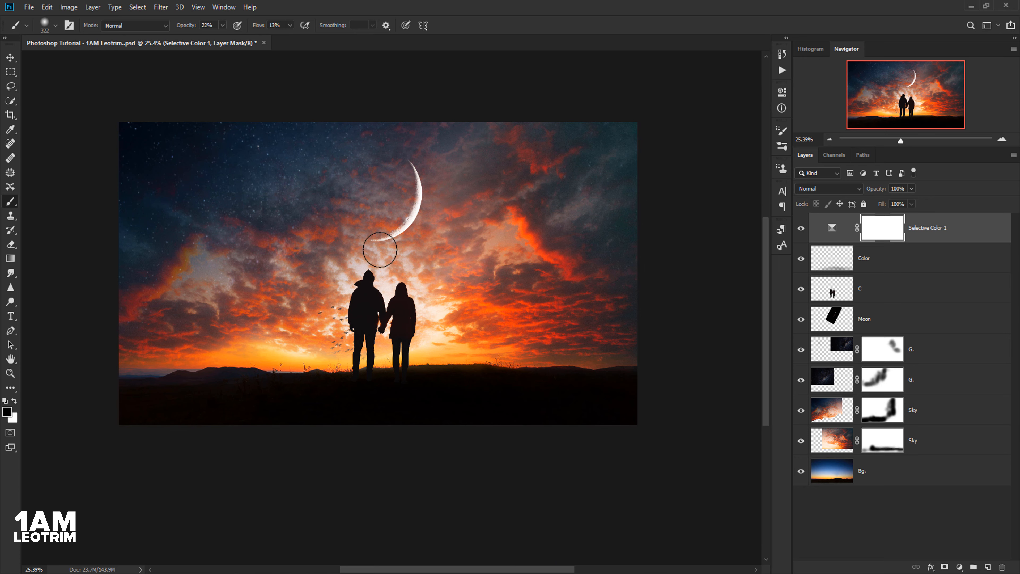
{"action": "scroll", "coordinate": [380, 282], "scroll_direction": "down", "scroll_amount": 1}
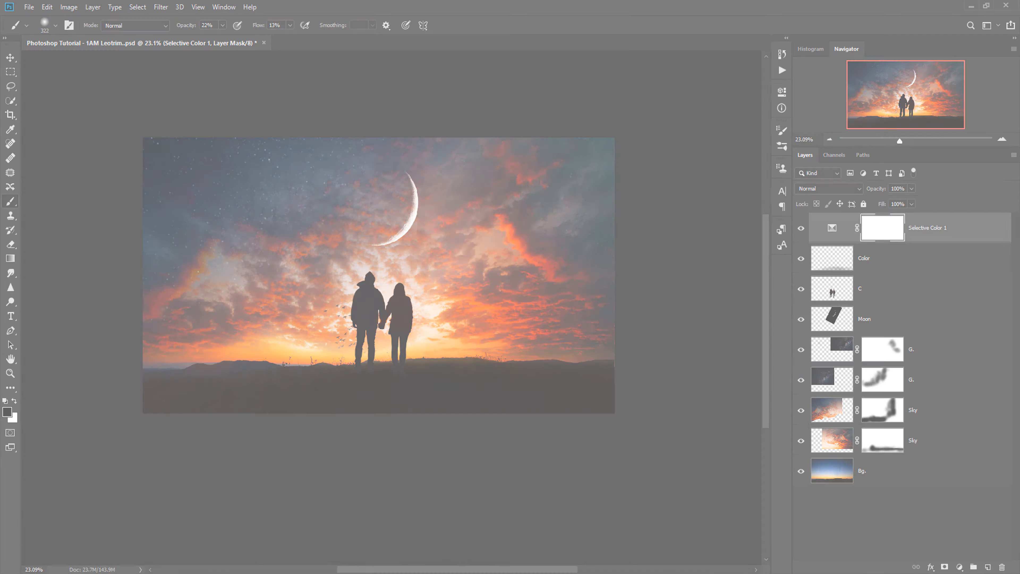